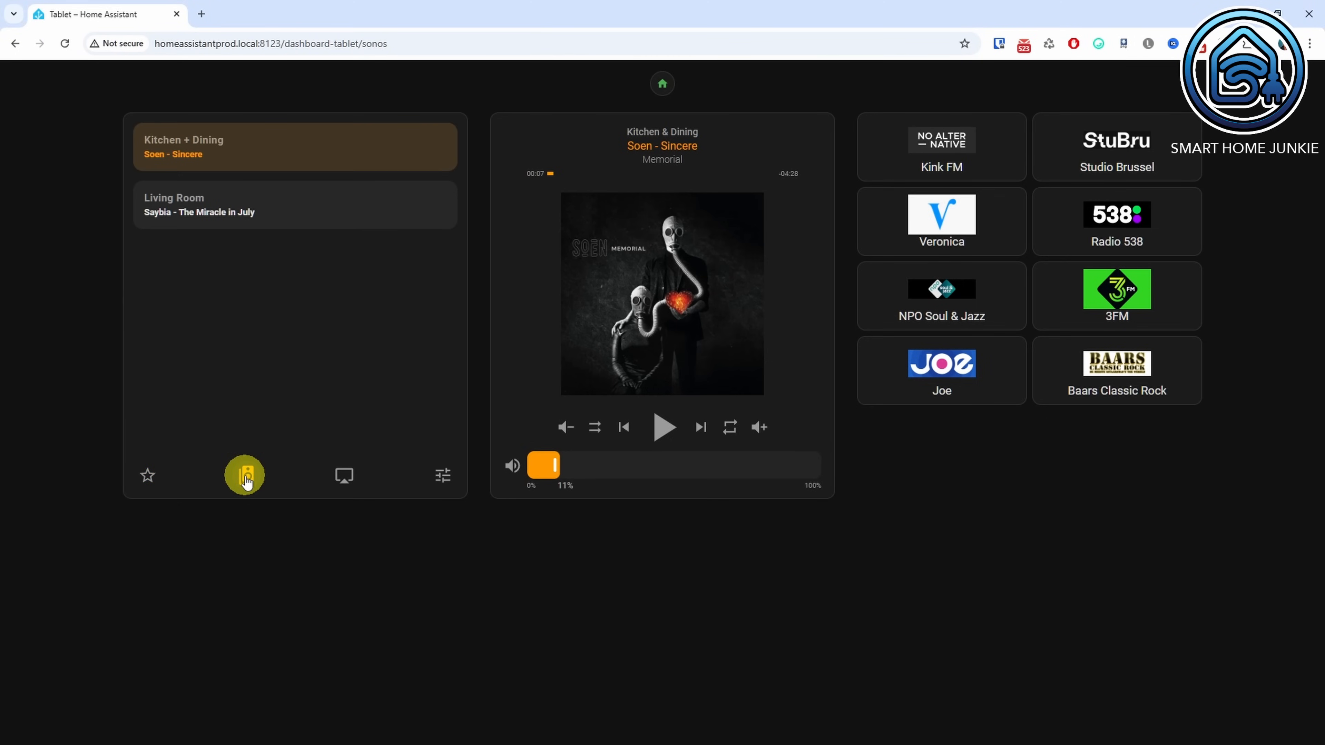
Show the Sonos favorites after the speaker grouping, resume playback on Kitchen & Dining and select the Studio Brussel station
left_click(346, 479)
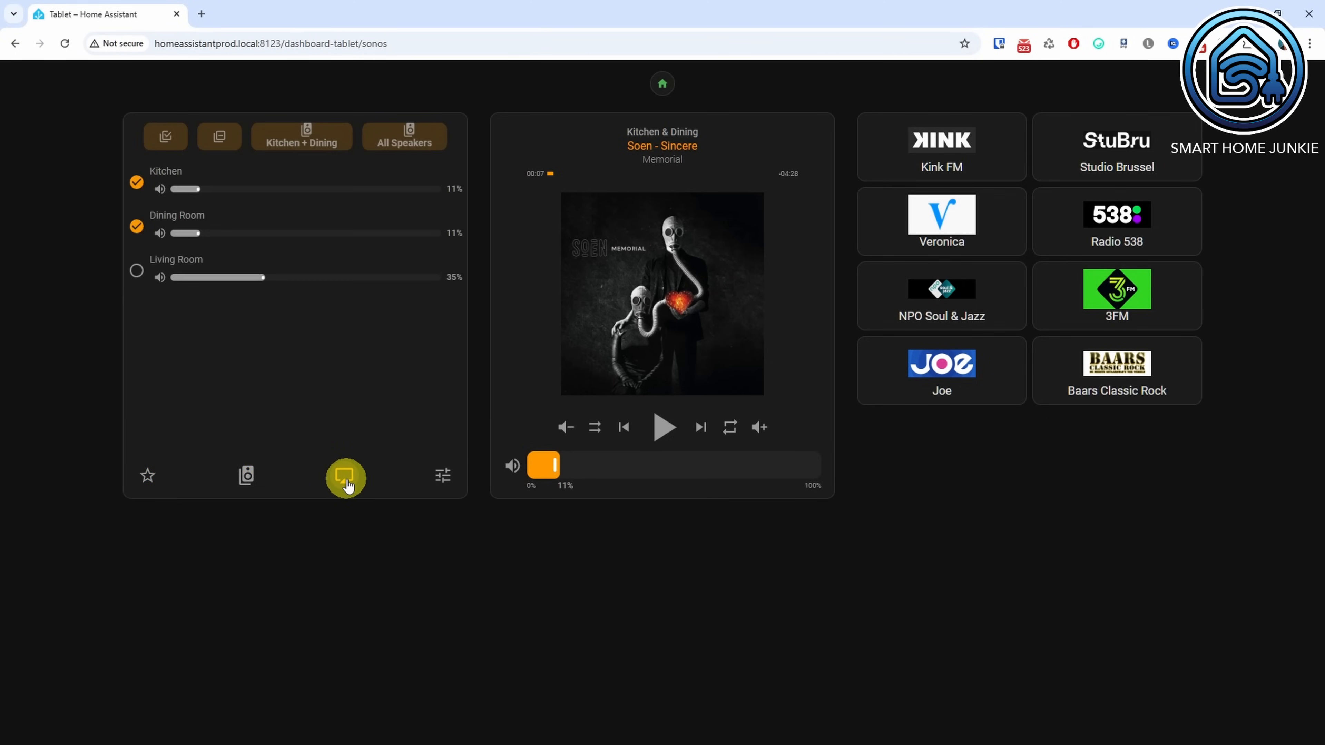
left_click(155, 480)
left_click(663, 429)
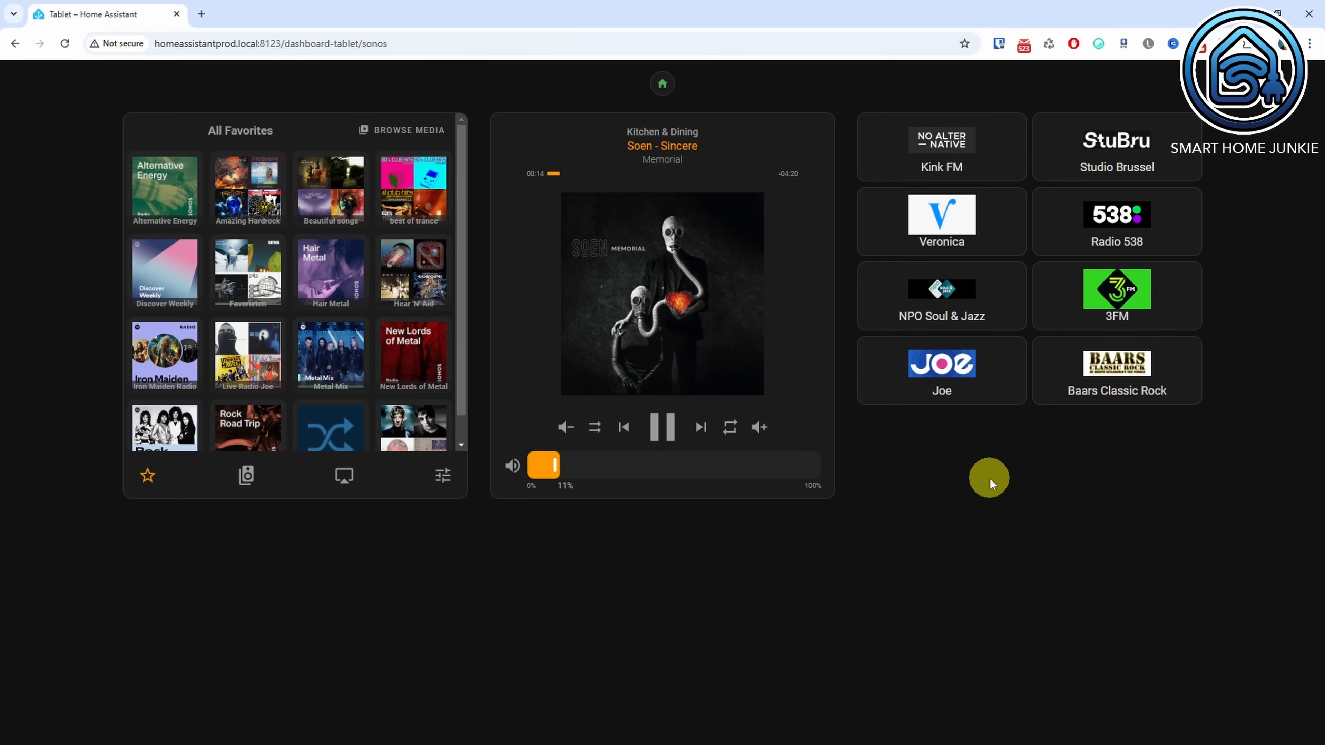
left_click(1102, 152)
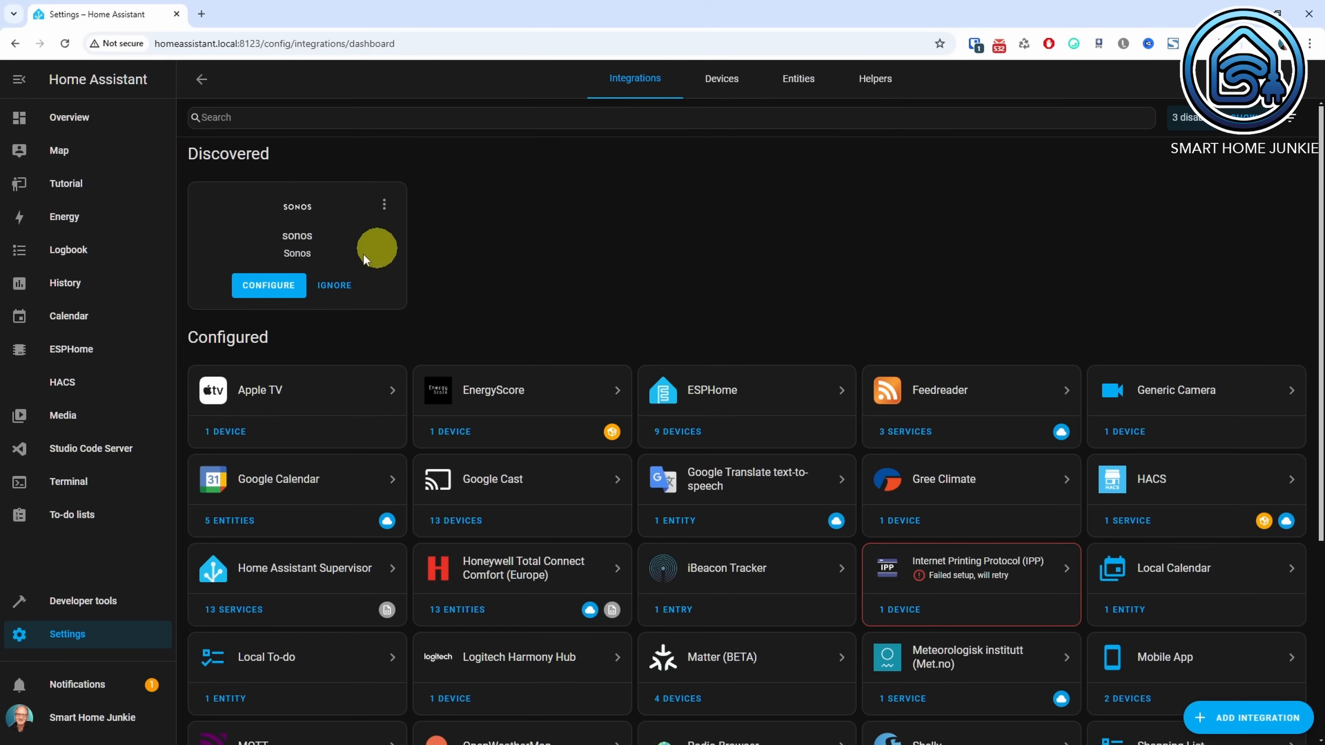
Set up the discovered Sonos integration, keeping the Era 300 speaker in the Kitchen area
left_click(276, 288)
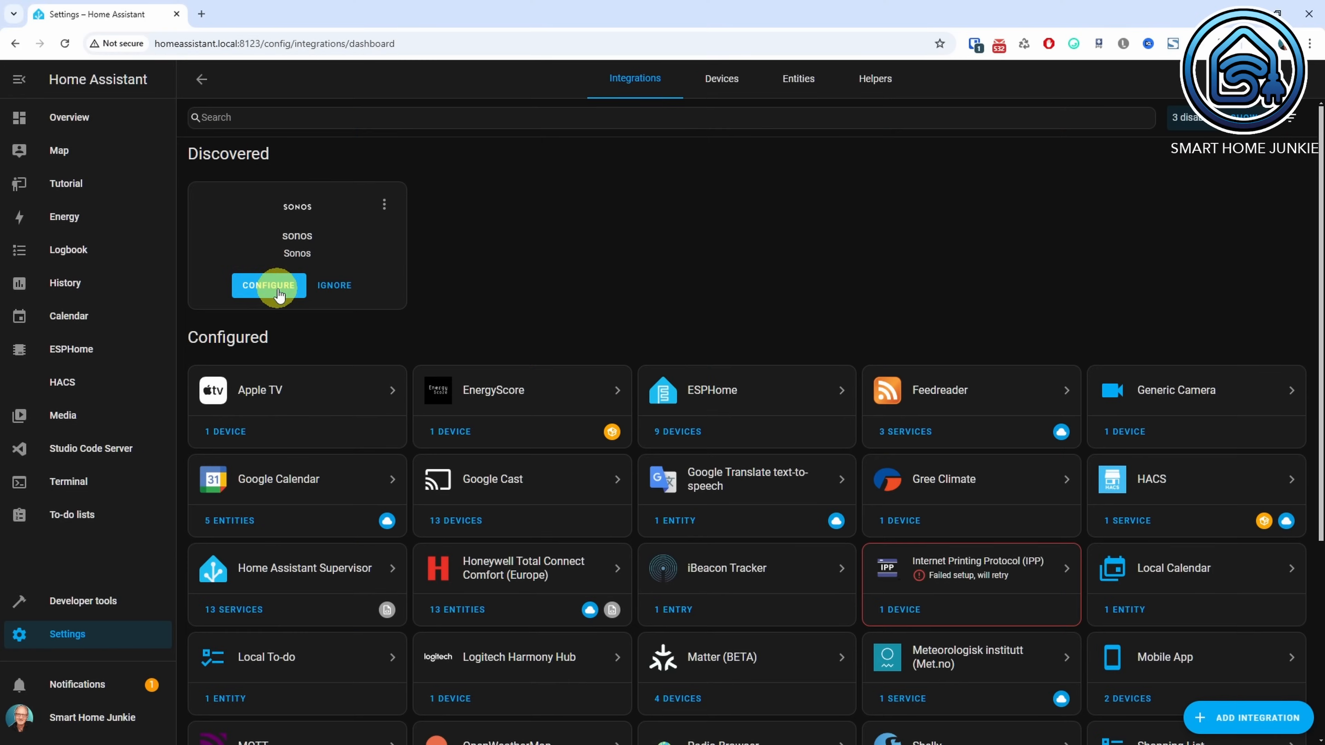
left_click(760, 434)
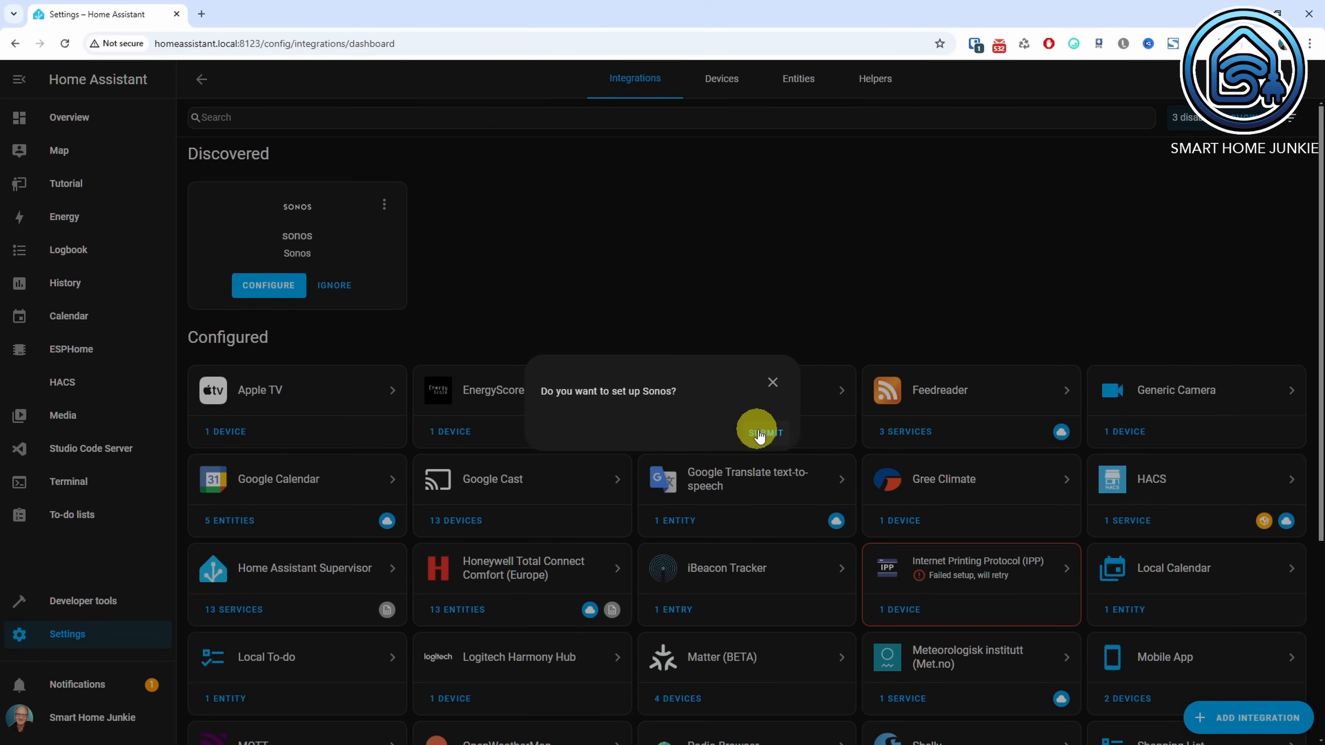
left_click(766, 435)
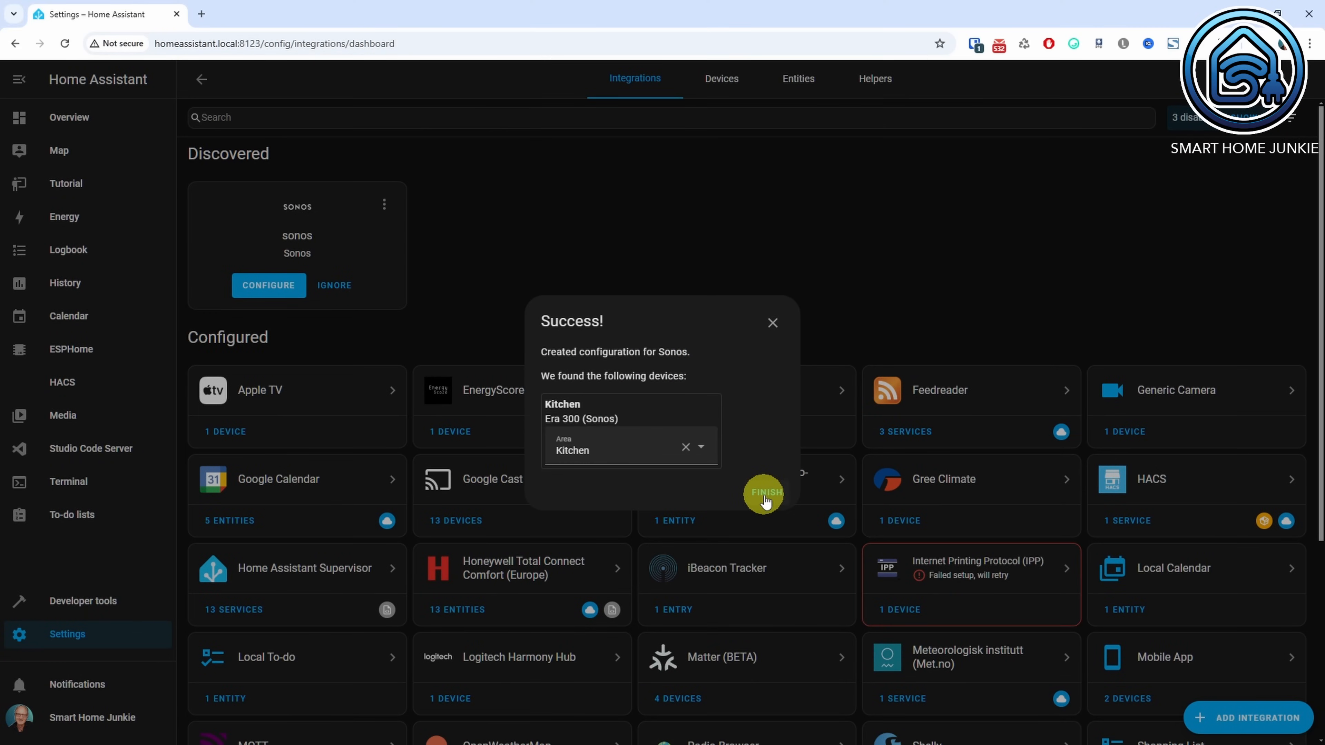
left_click(766, 494)
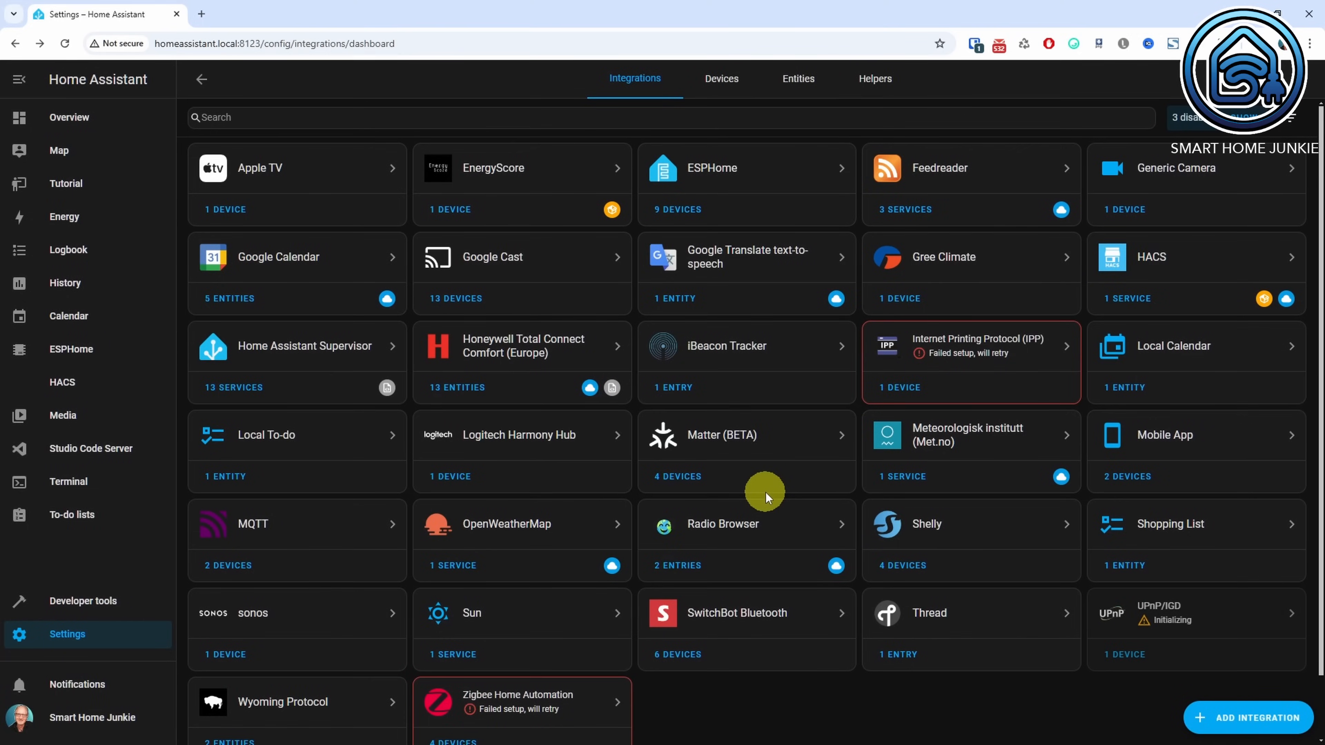
Open the Sonos integration and try to add another entry to it
left_click(288, 622)
left_click(677, 246)
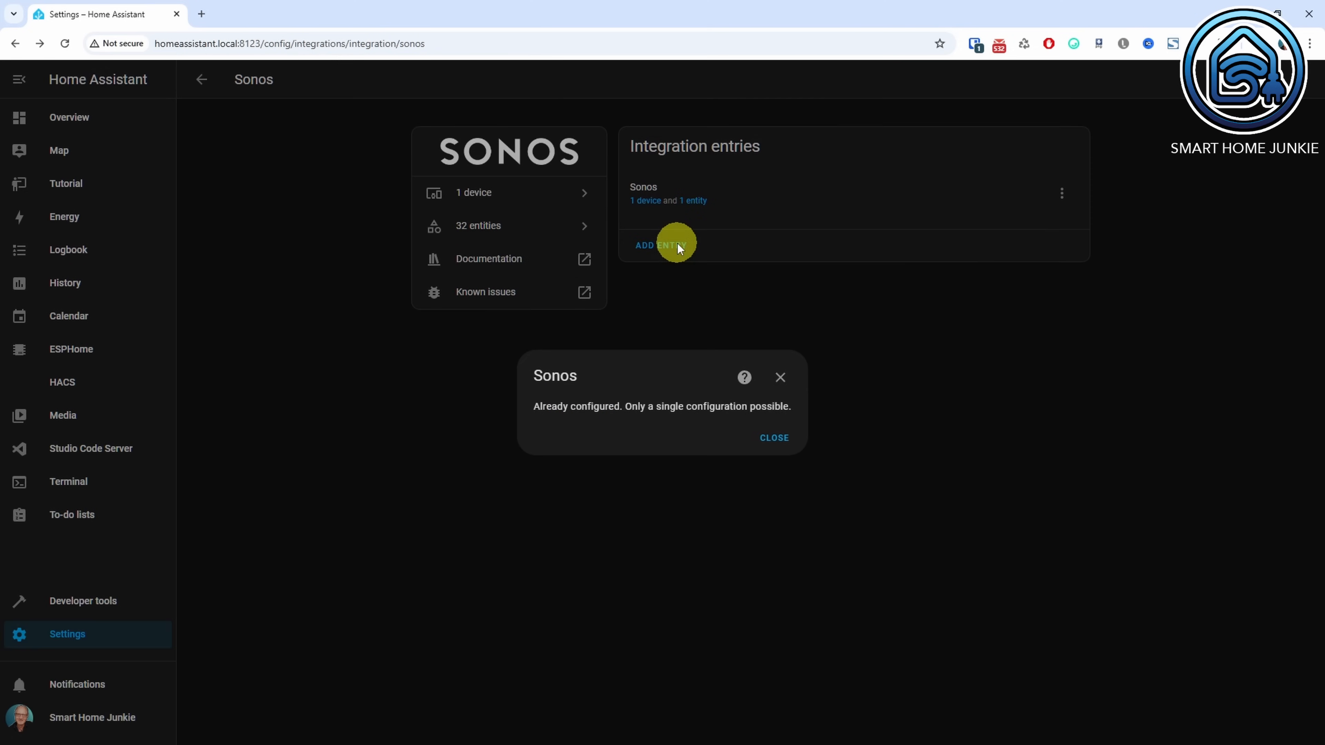
left_click(782, 443)
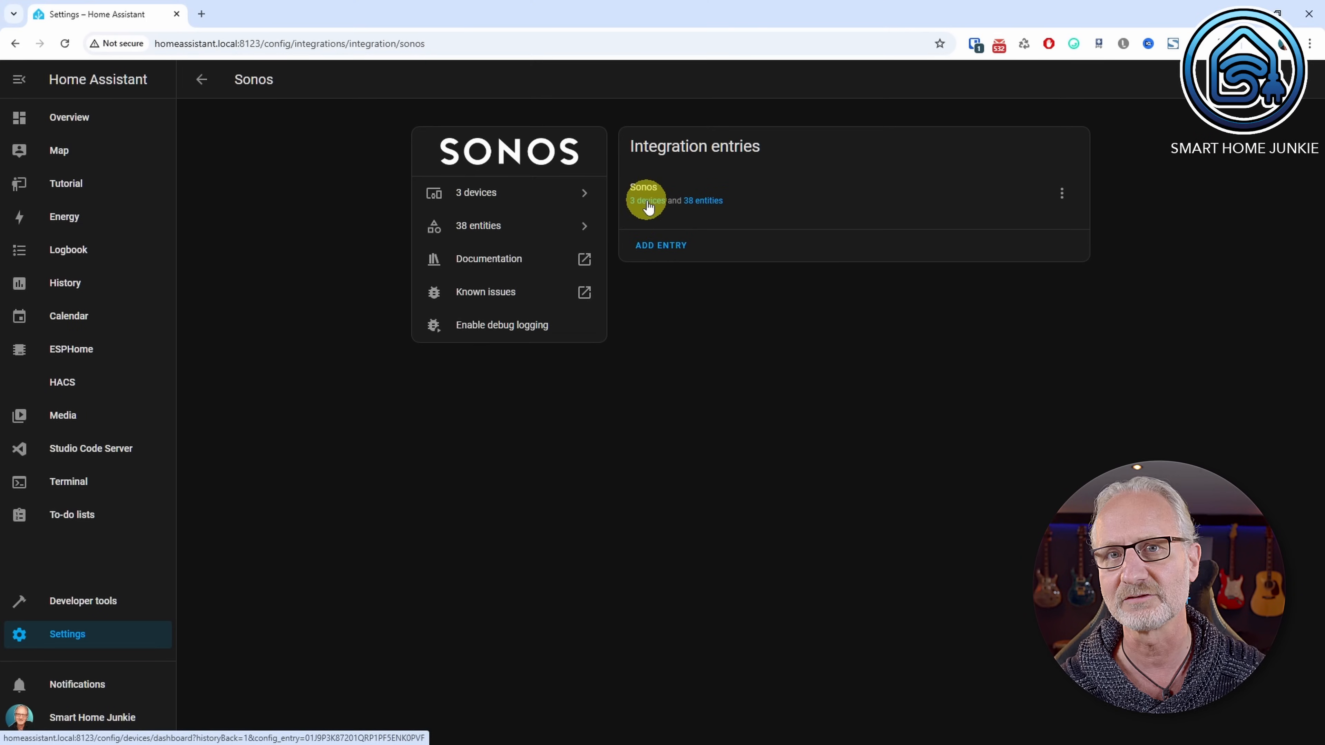
Review the device pages of the Dining Room, Kitchen and Living Room Sonos speakers
left_click(646, 201)
left_click(285, 209)
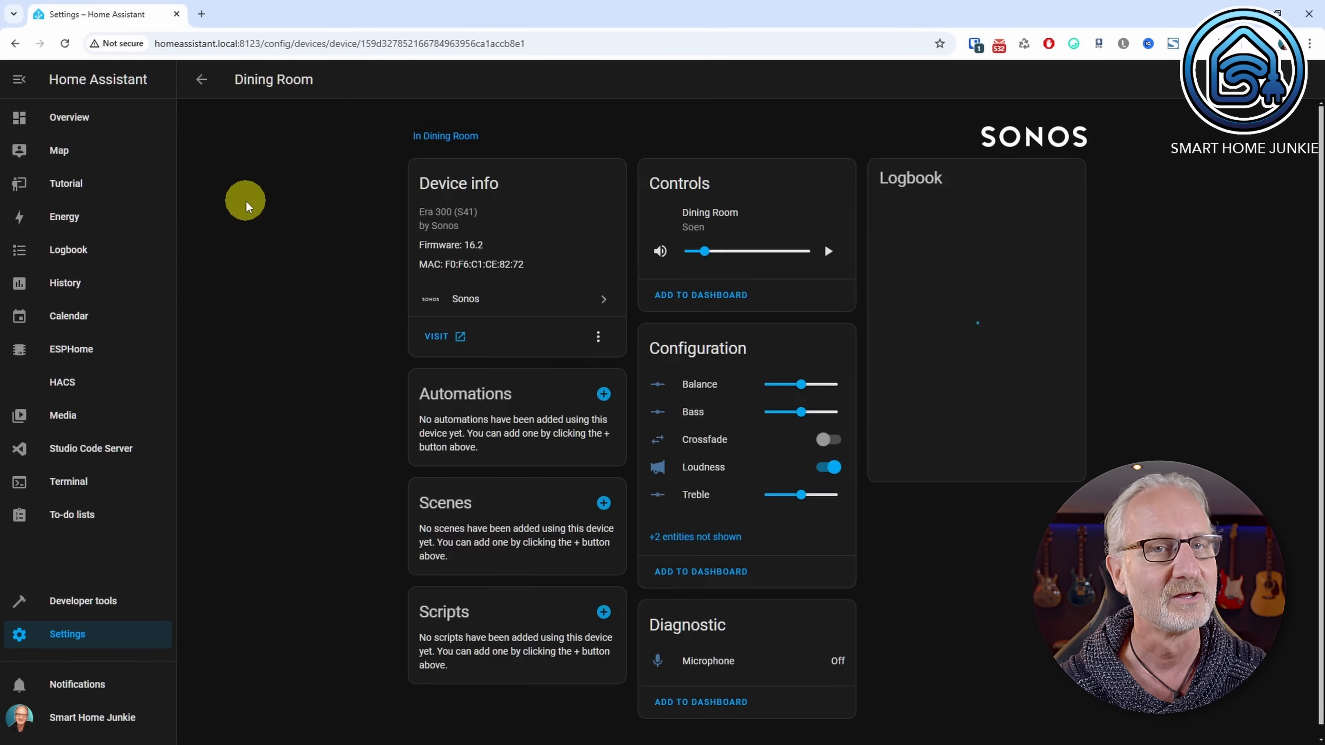
left_click(202, 79)
left_click(244, 238)
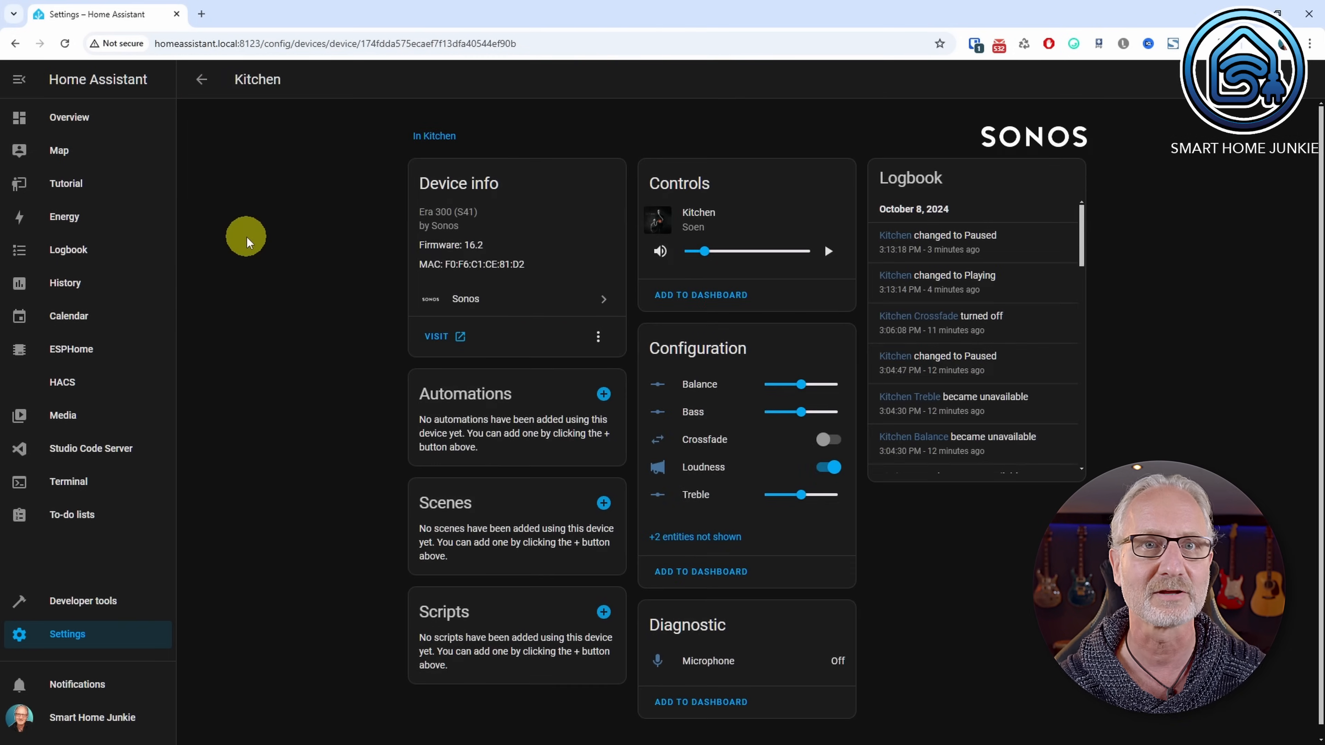
left_click(204, 85)
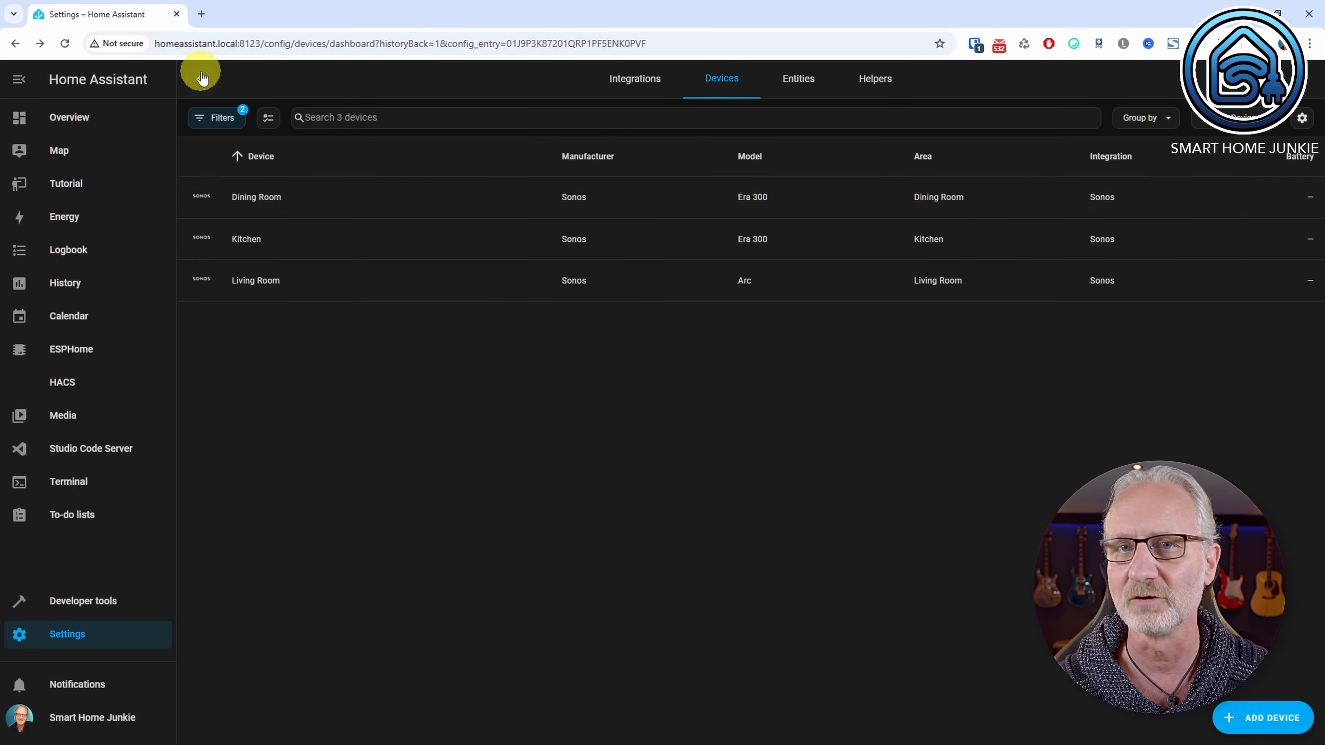
left_click(257, 282)
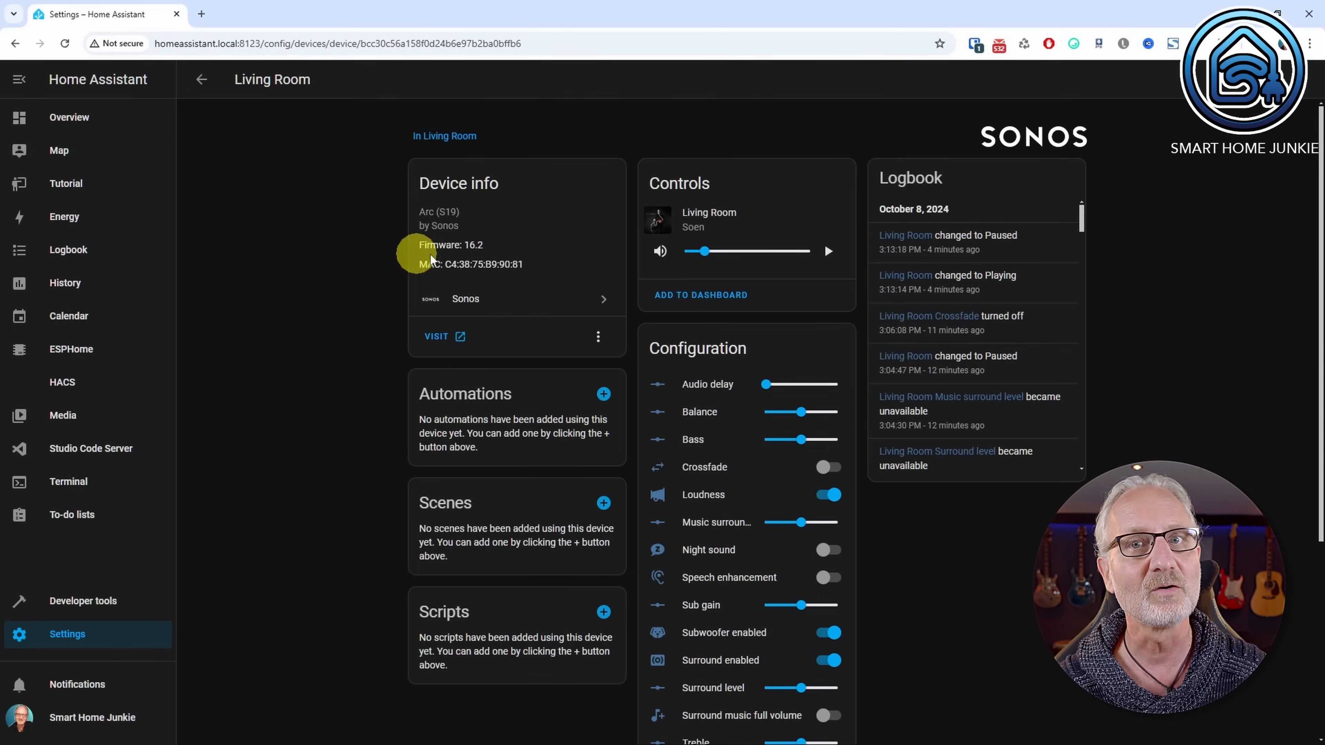
left_click(727, 212)
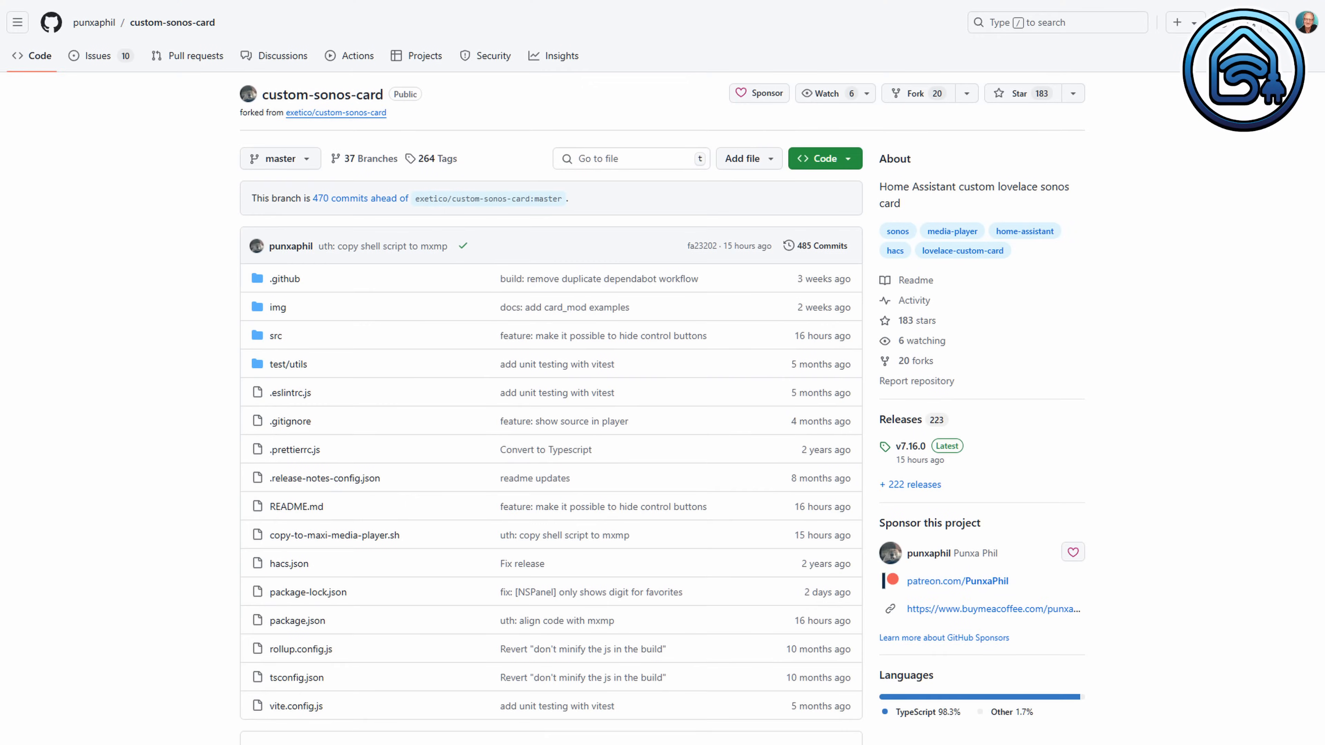
Read through the README of the custom-sonos-card repository on GitHub for its features
scroll(550, 373, "down", 15)
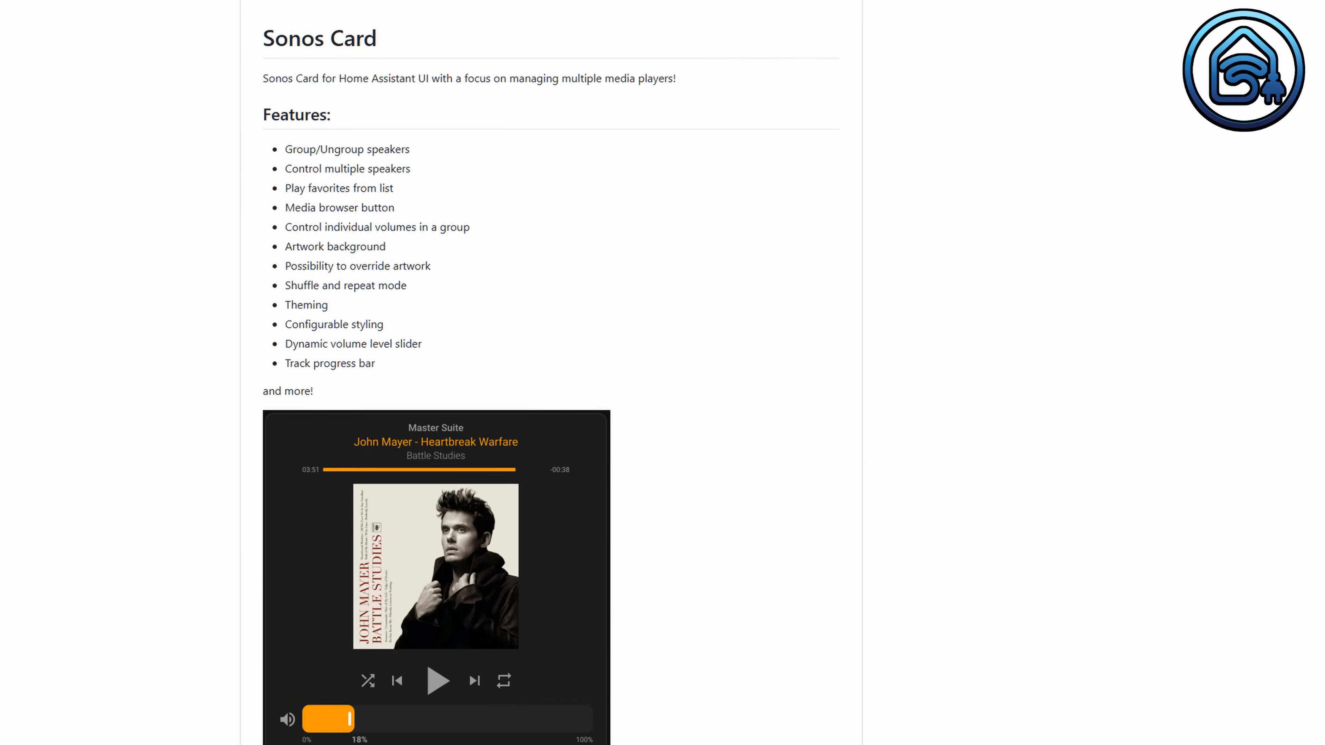
scroll(436, 372, "down", 20)
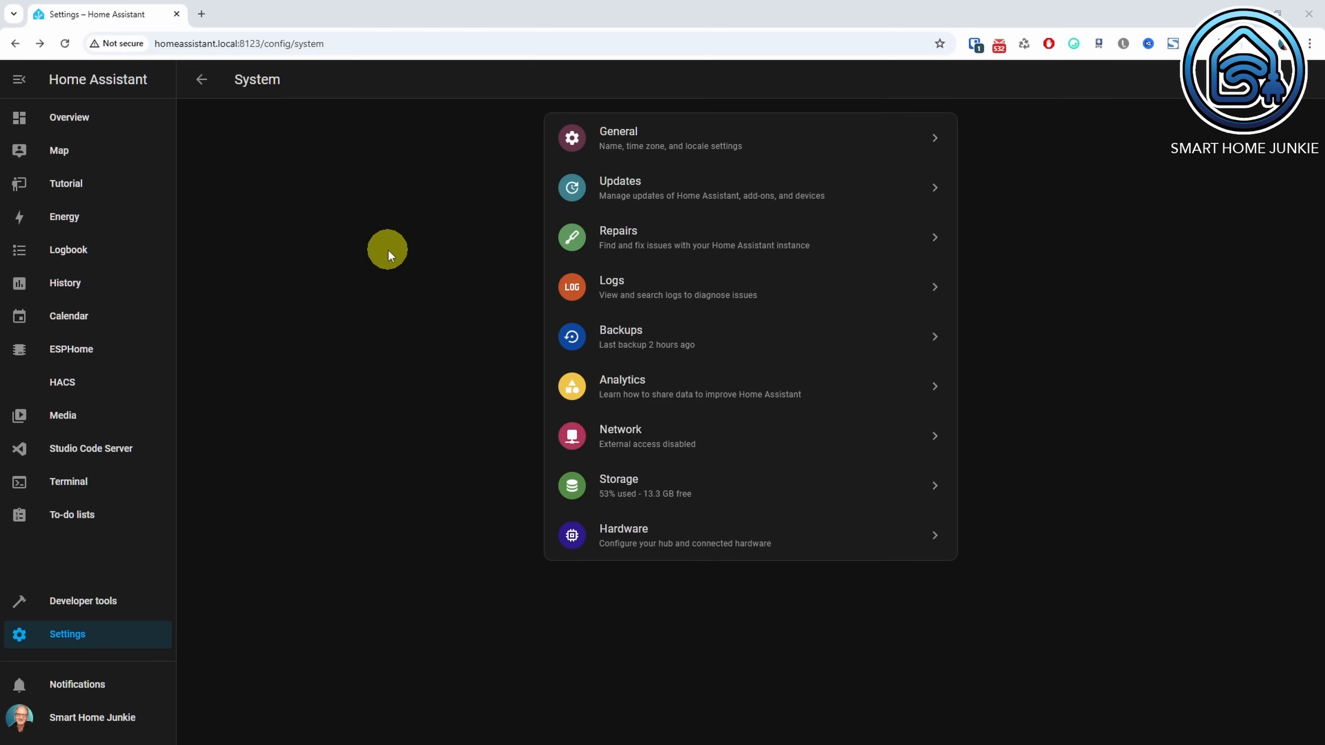
Find the Sonos Card in HACS by searching for "sonos", download version v7.14.0 and reload the browser
left_click(63, 383)
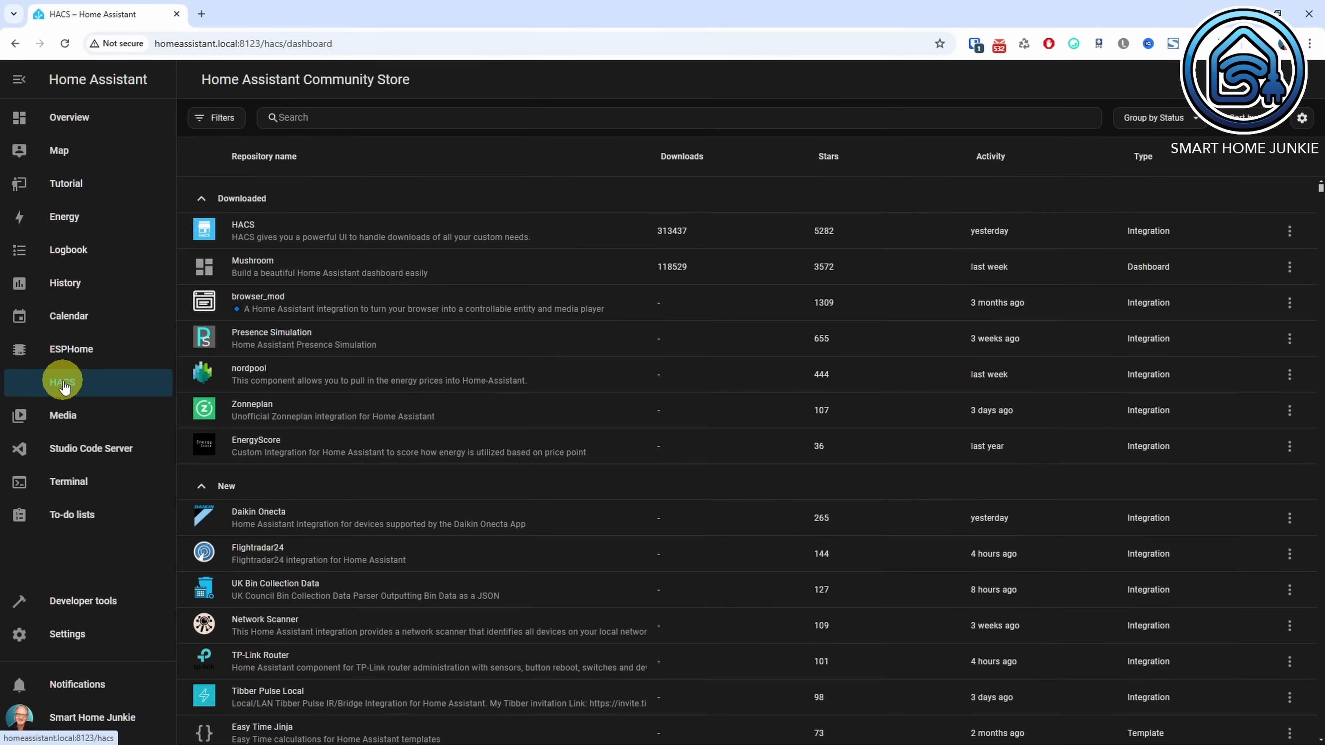
left_click(381, 116)
type("sonos")
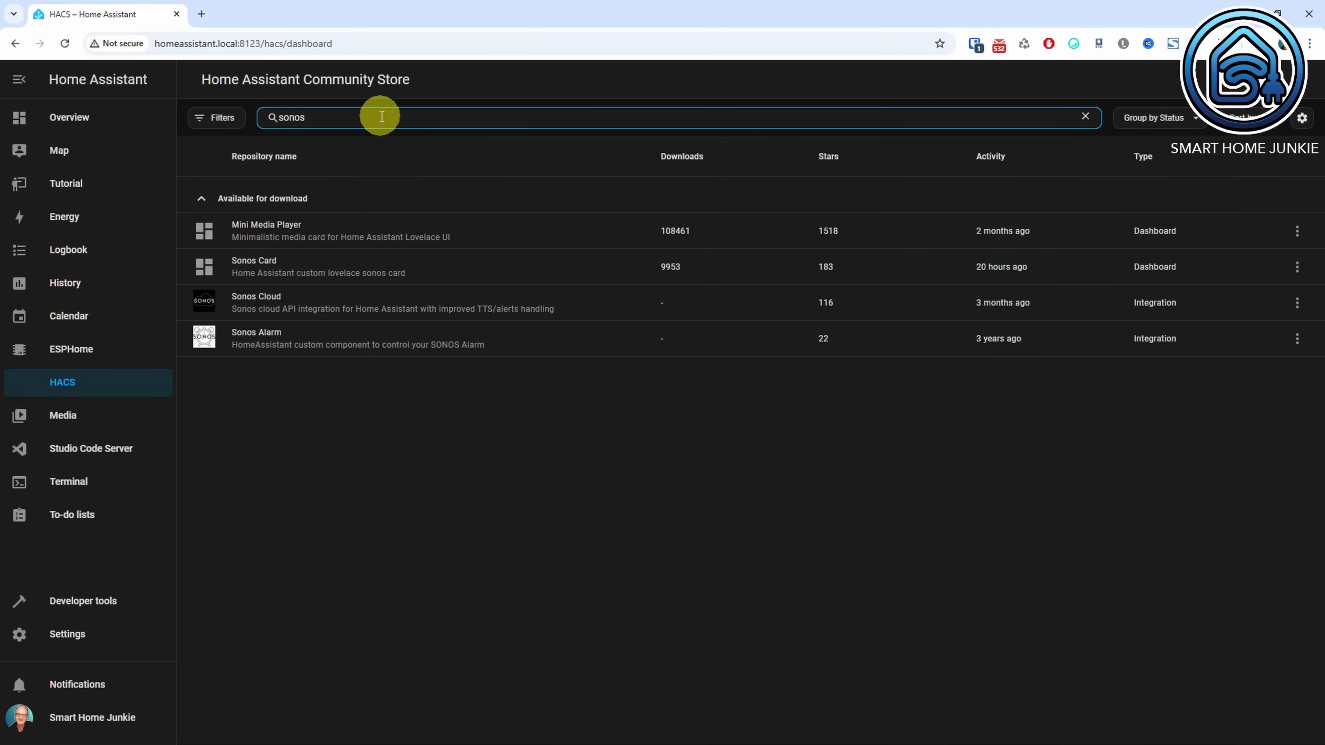
left_click(381, 277)
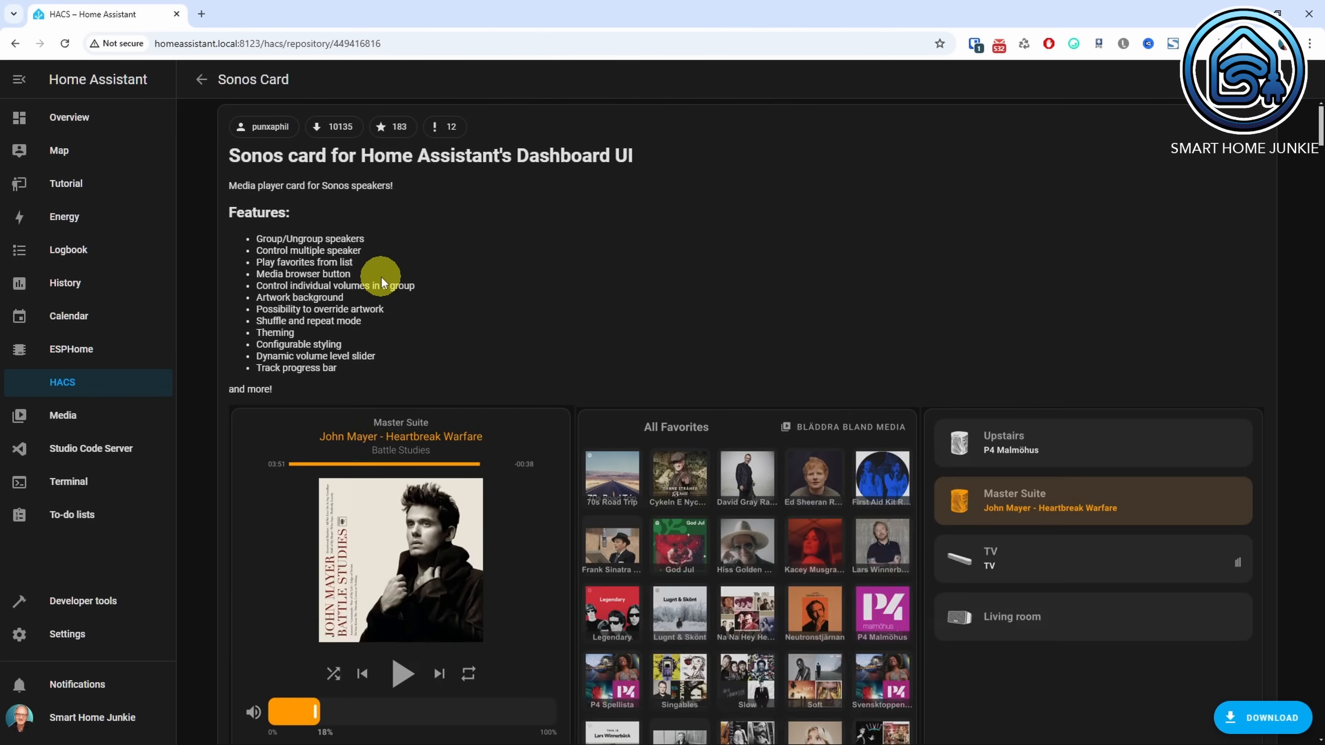
left_click(1256, 716)
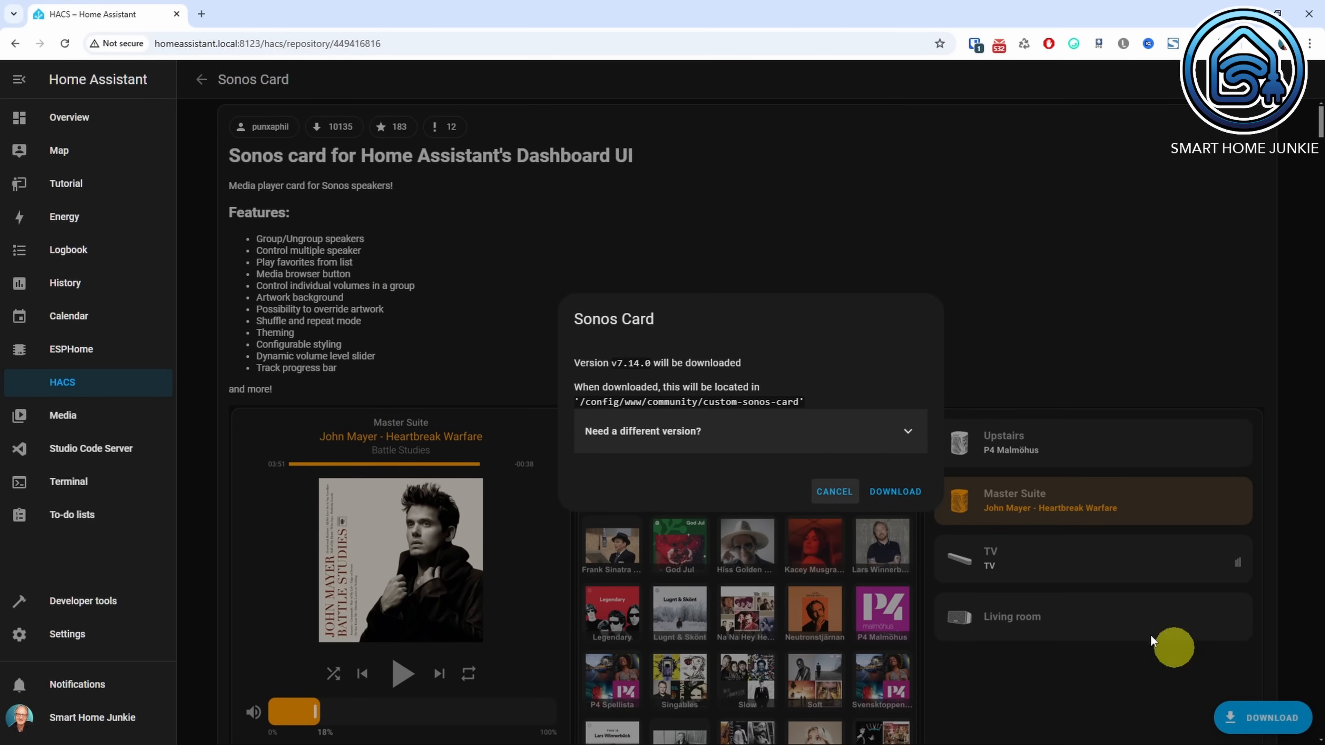
left_click(895, 493)
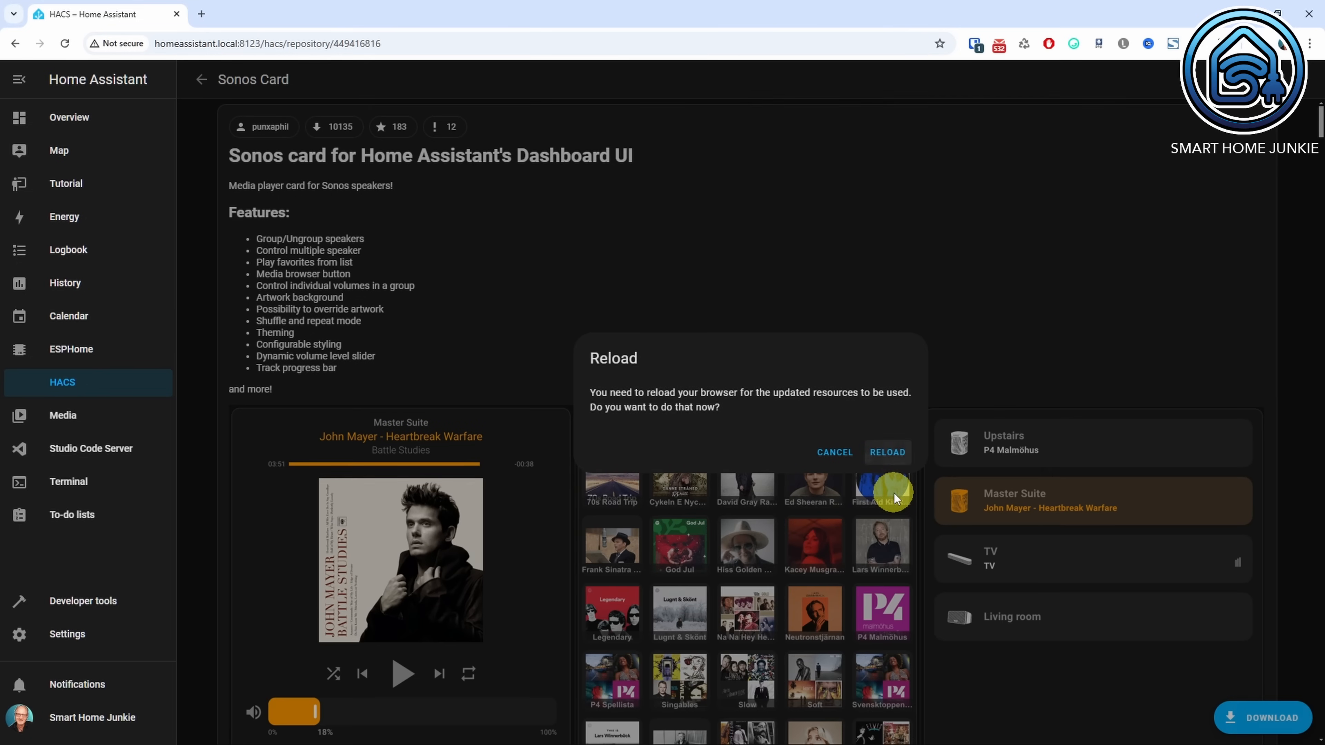
left_click(887, 453)
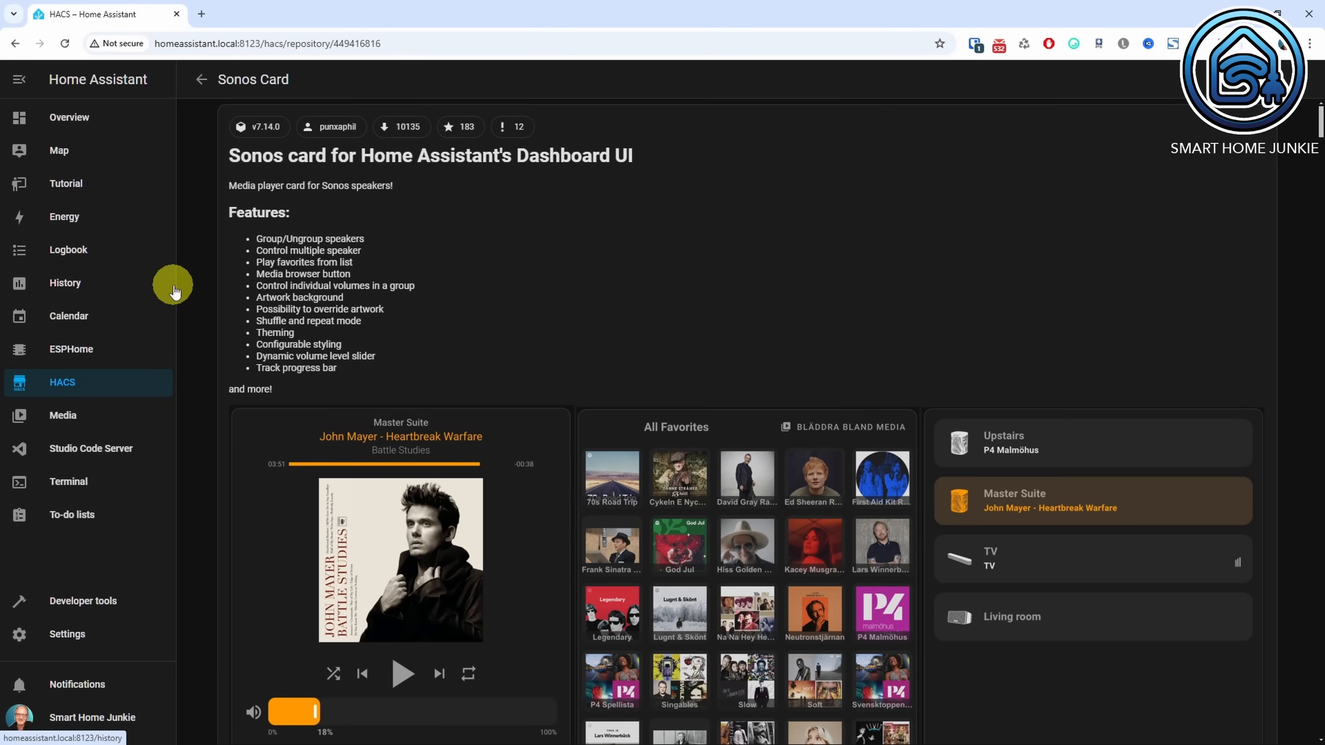
Add a view titled Sonos to the Tutorial dashboard, using the Sections (experimental) type with at most 3 sections wide
left_click(66, 187)
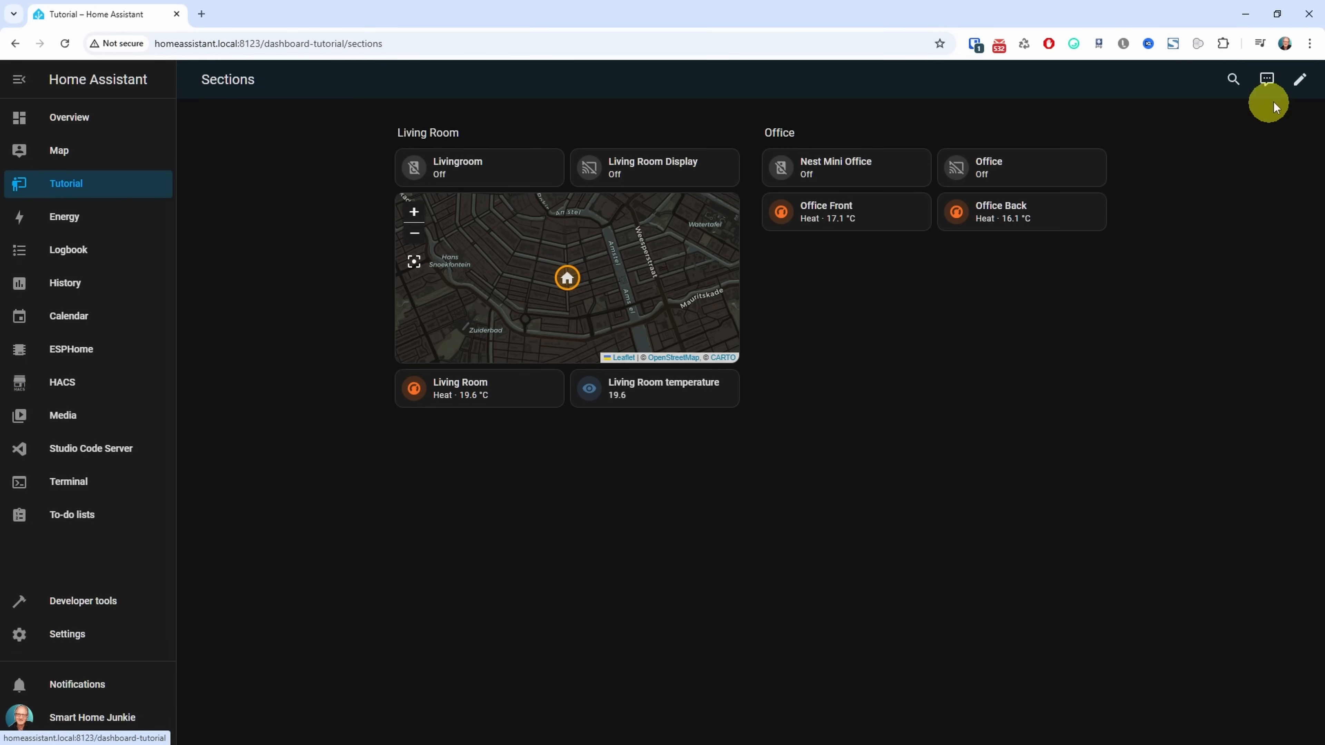
left_click(1300, 81)
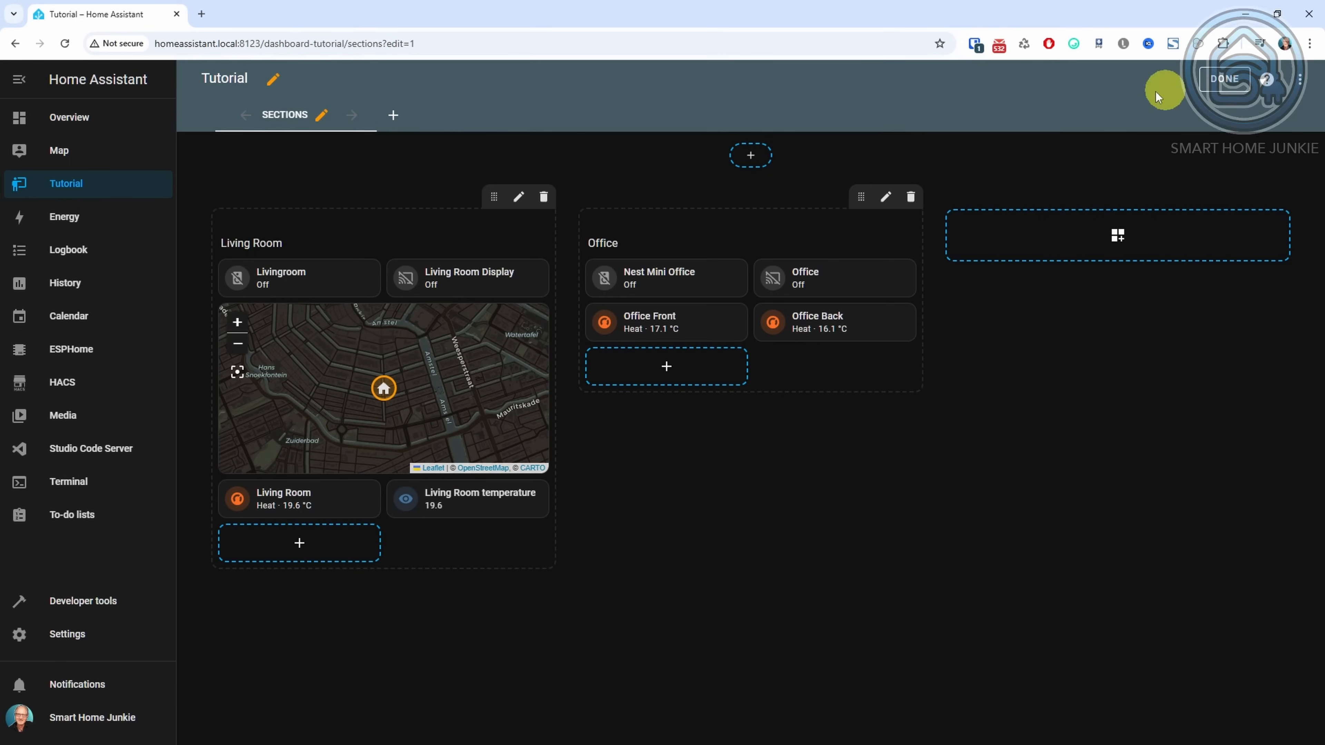
left_click(394, 115)
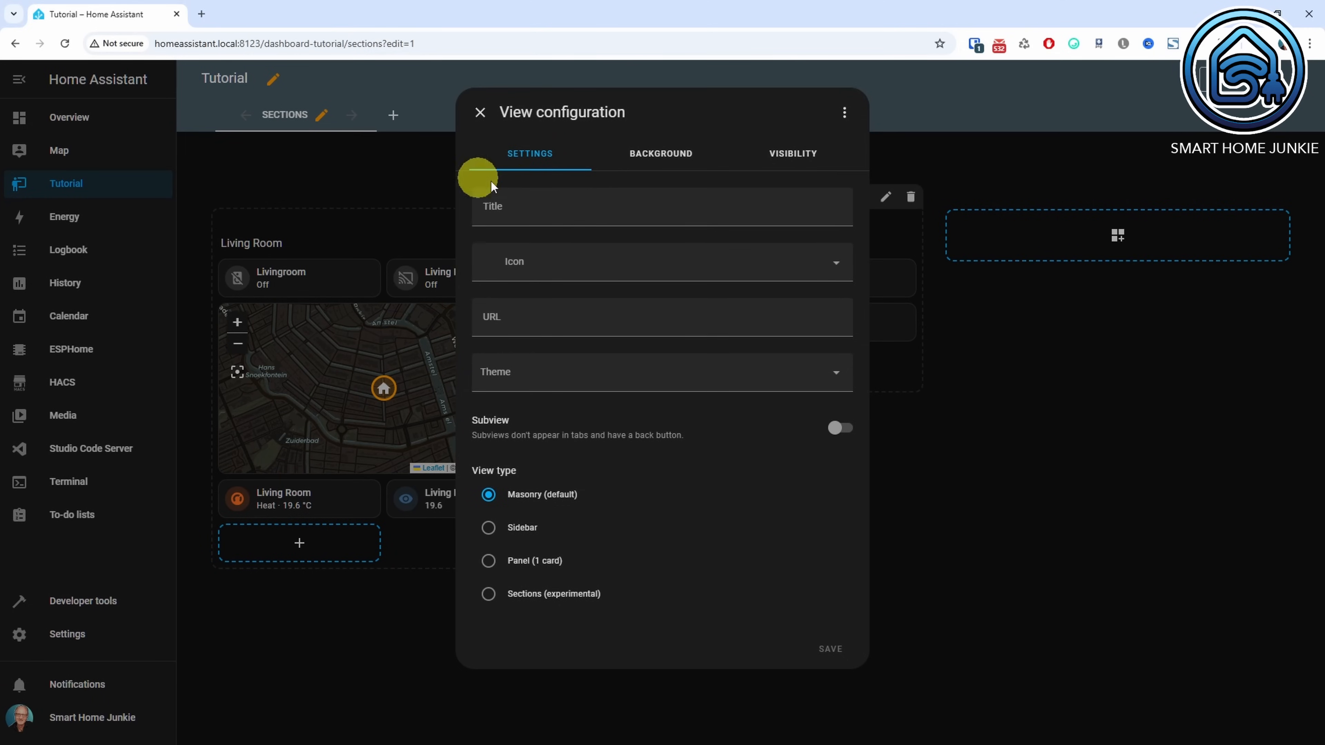
left_click(553, 208)
type("Sonos")
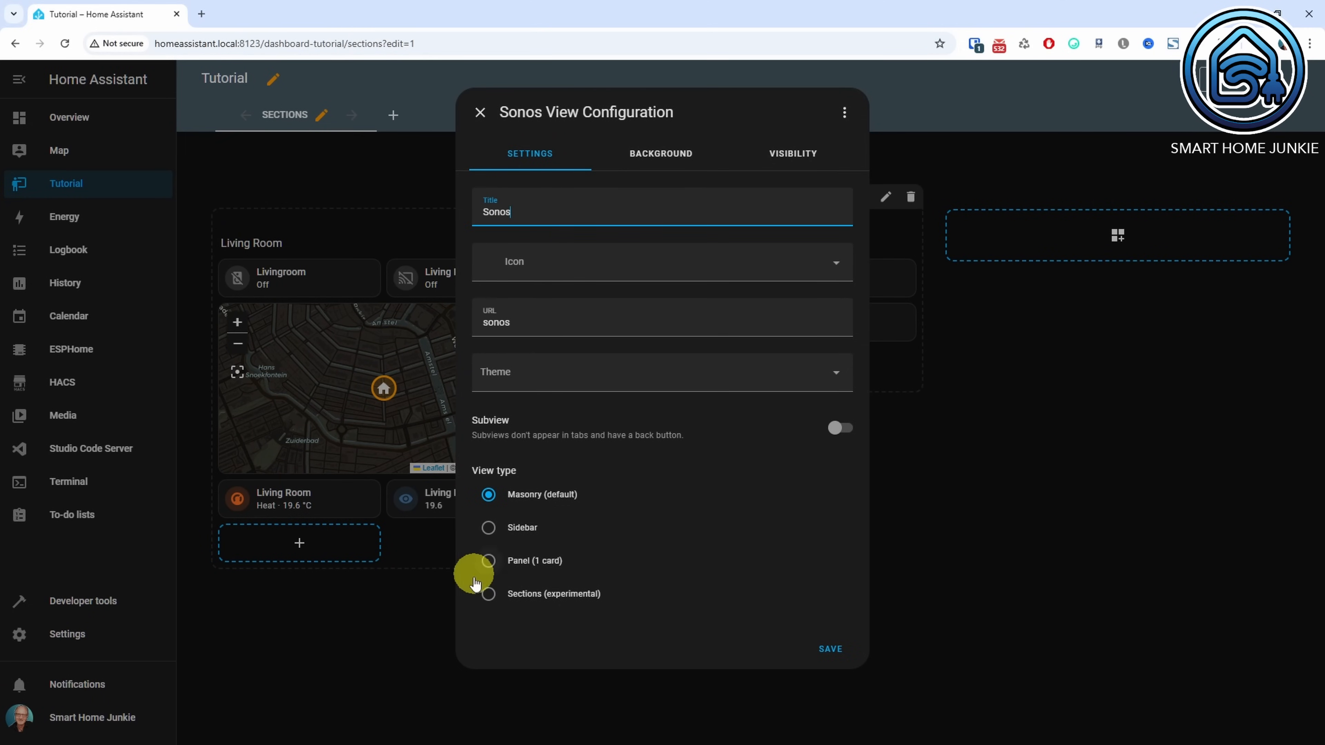
left_click(490, 594)
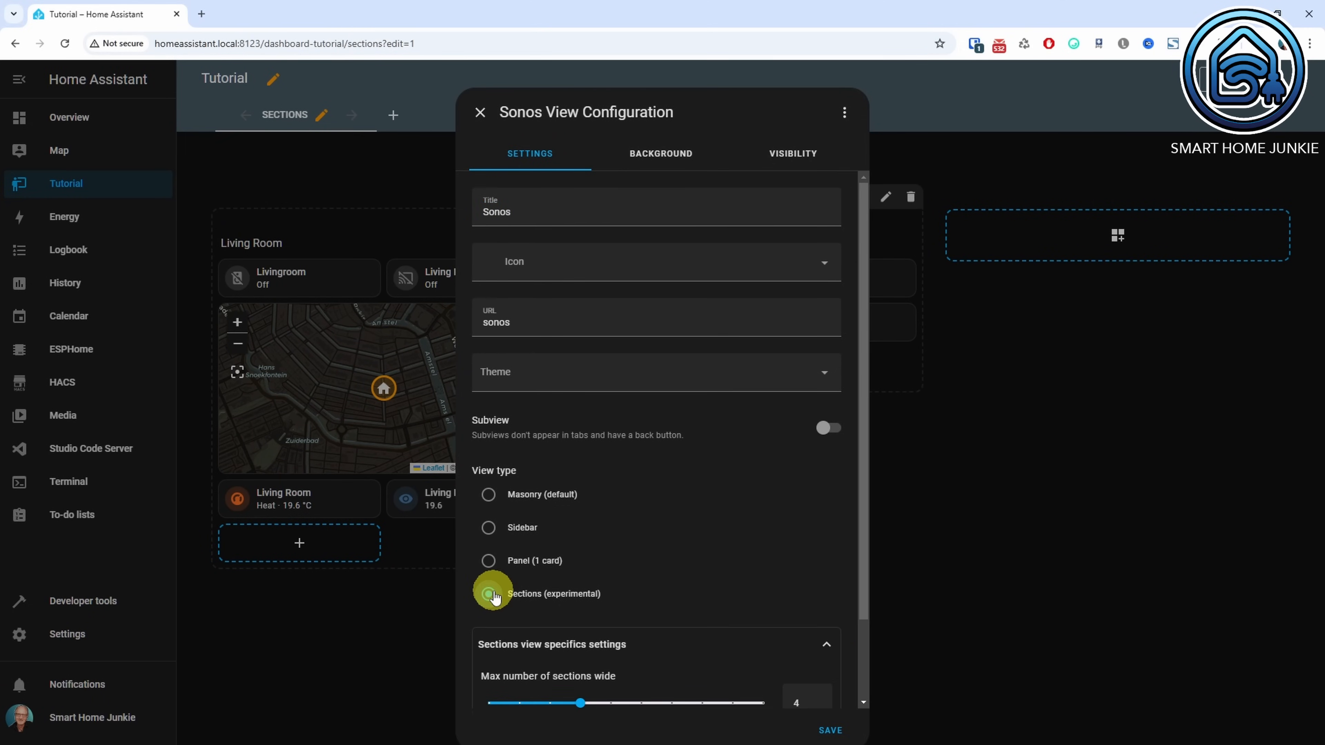
scroll(499, 594, "down", 2)
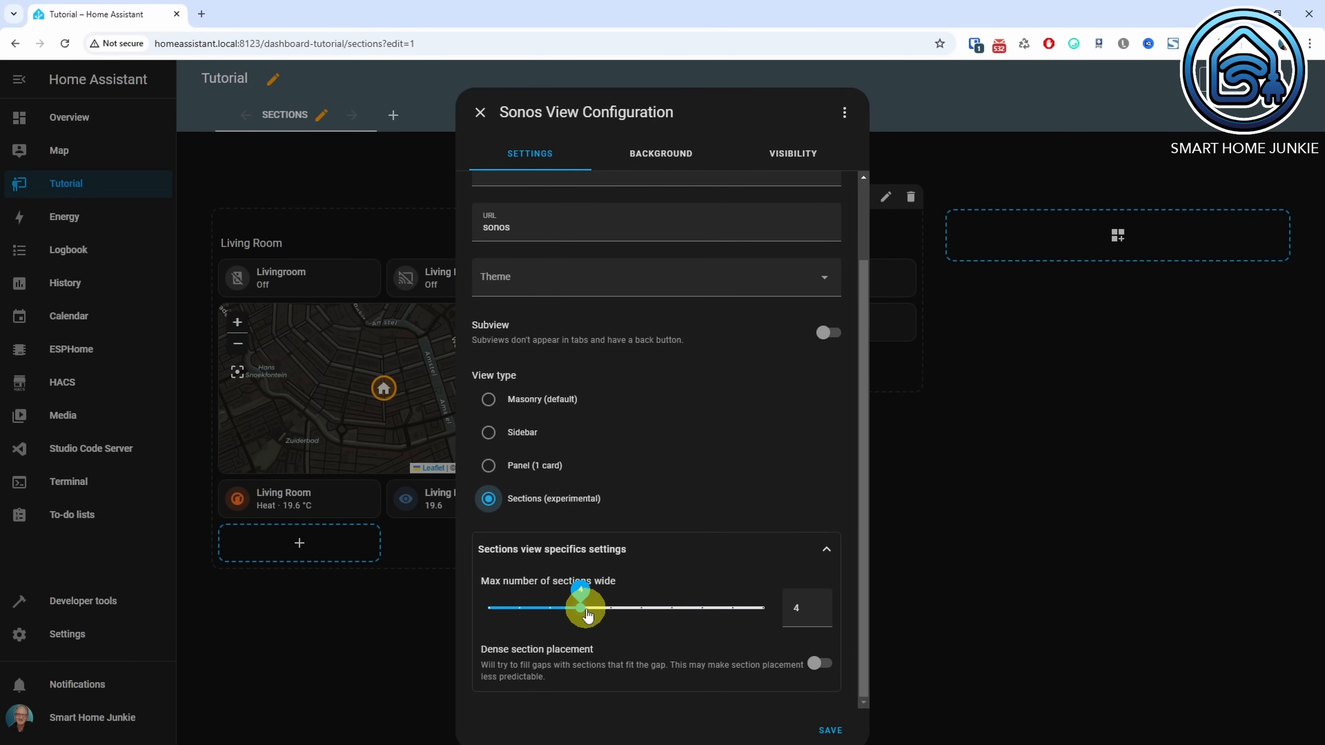
left_click_drag(585, 615, 555, 614)
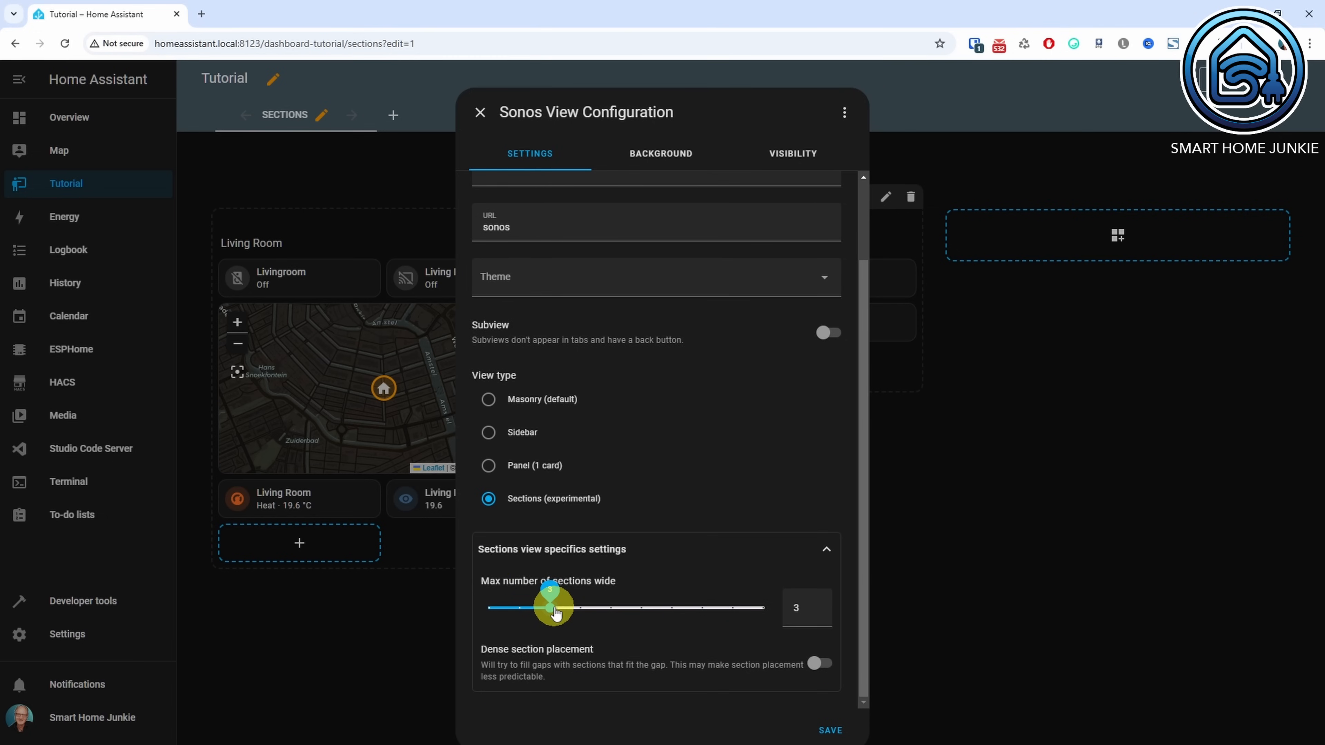
left_click(831, 731)
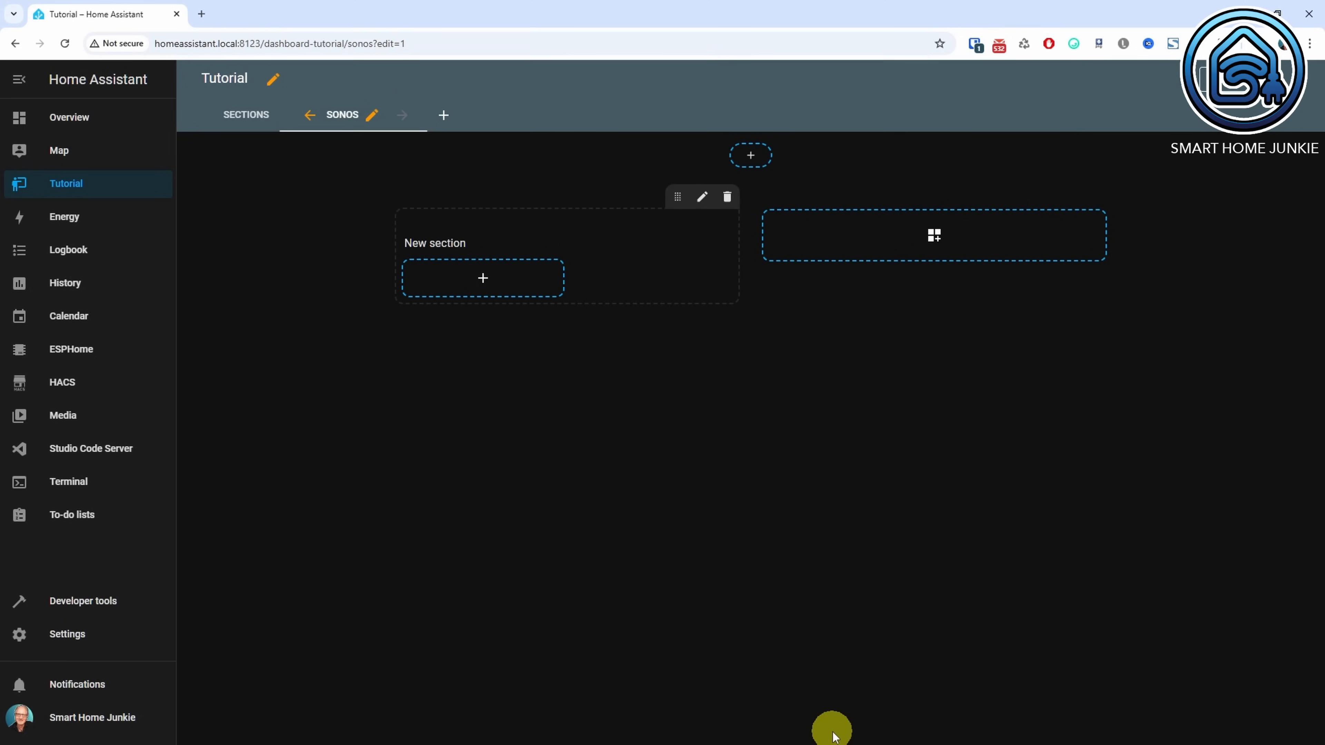
Add a Custom: Sonos card to the new section and exclude the Player section from it
left_click(483, 282)
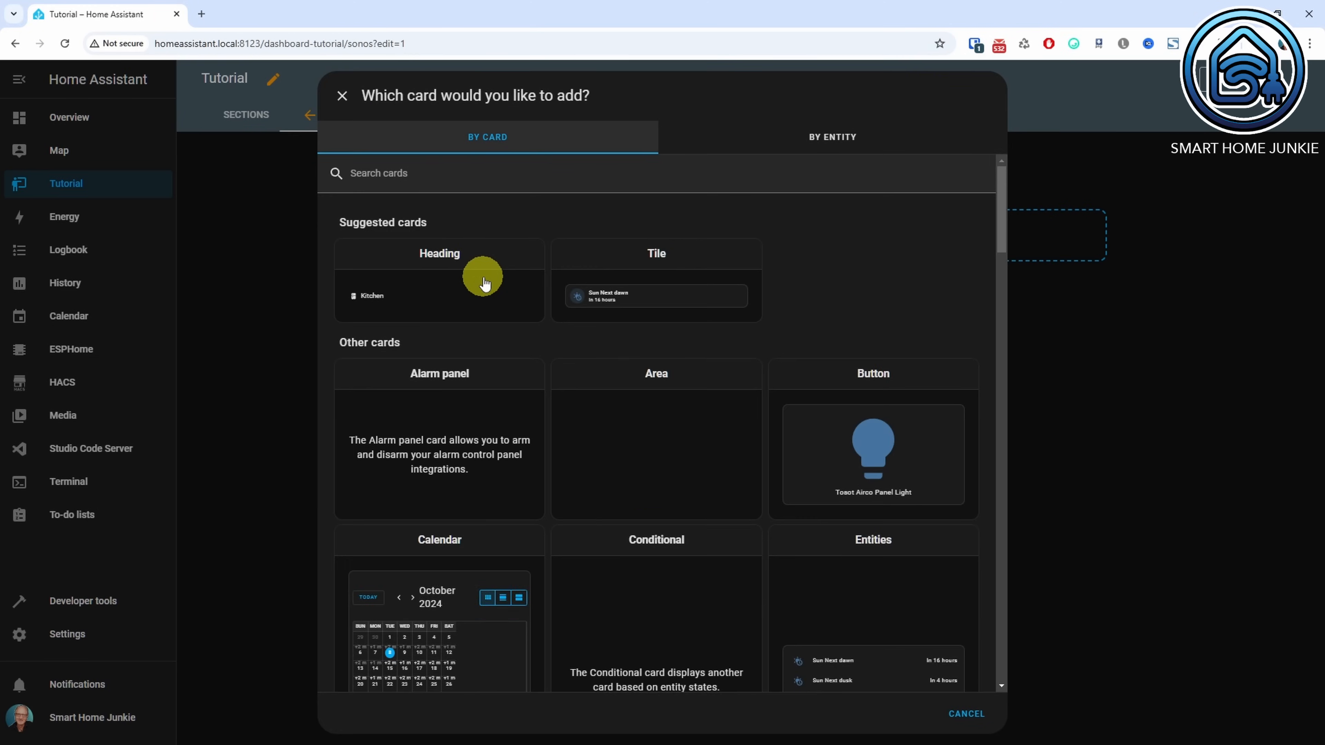
left_click(458, 170)
type("sonos")
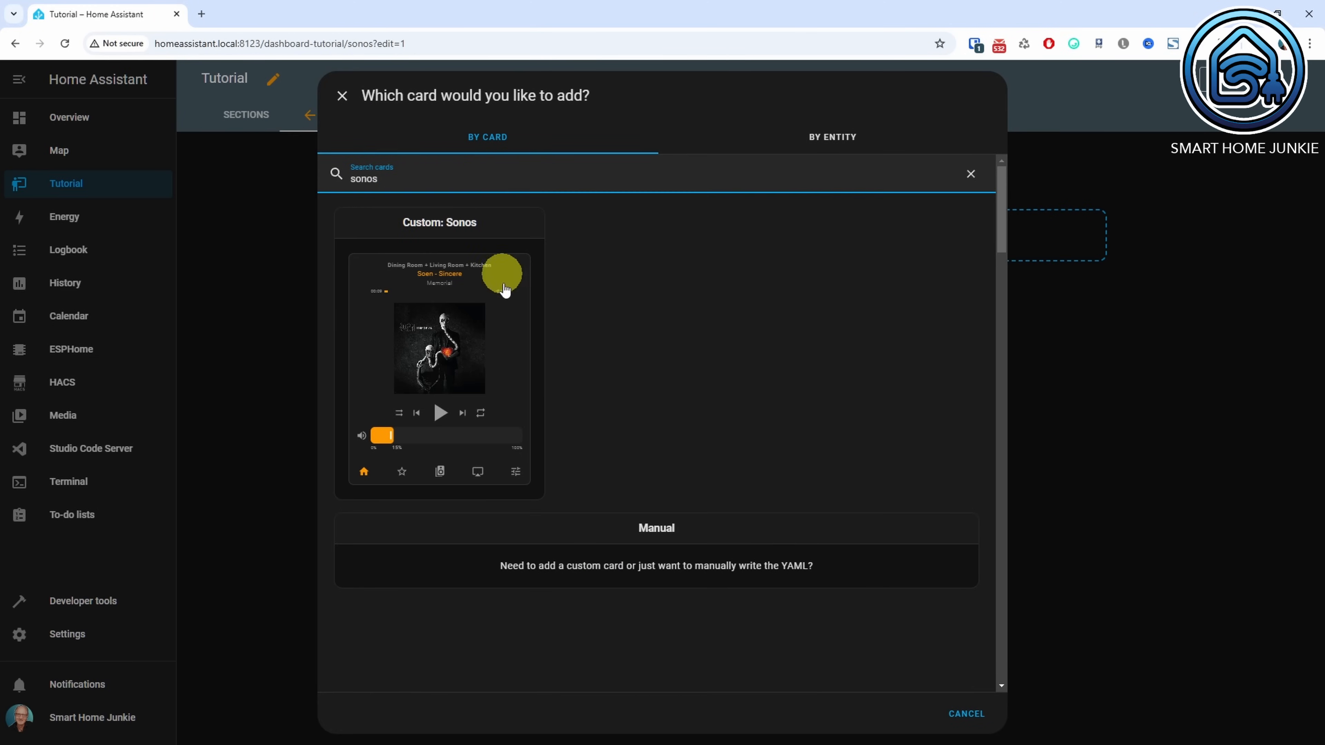
left_click(496, 361)
left_click(336, 265)
left_click(336, 266)
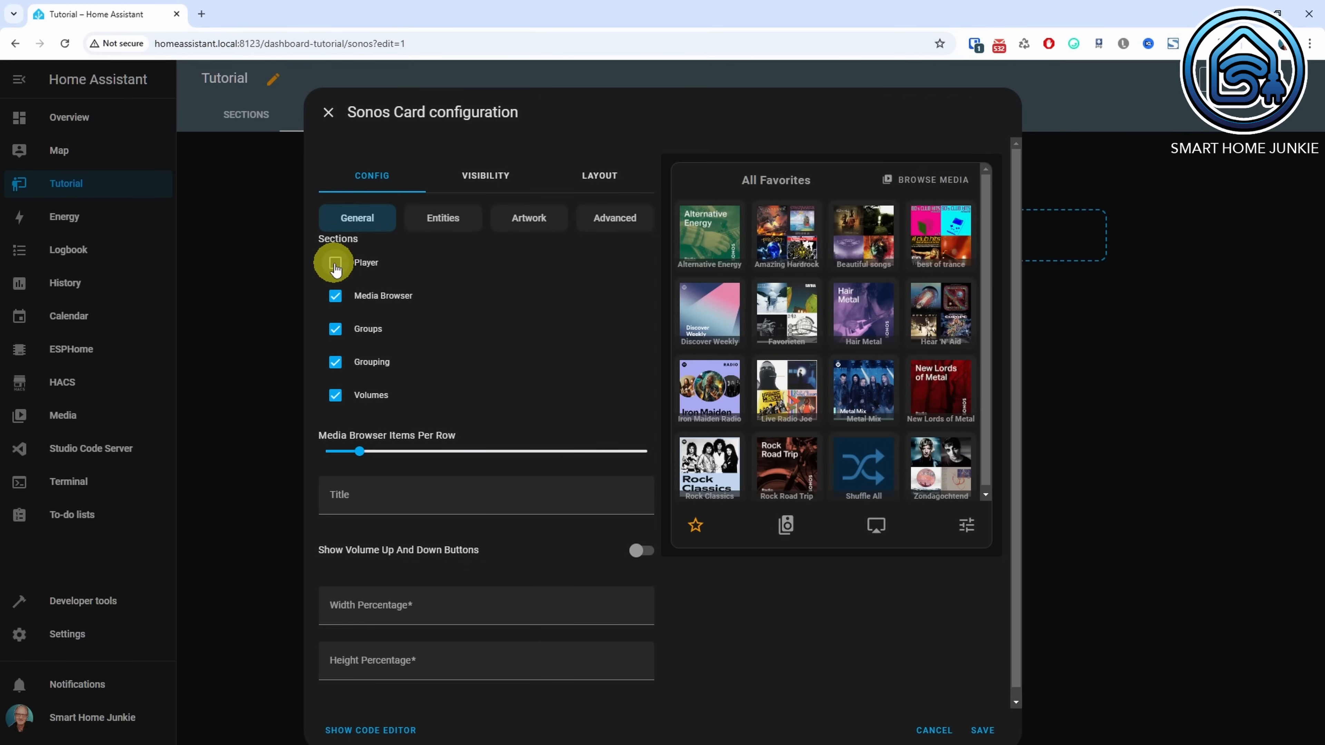
Add a predefined group named "Kitchen + Dining" to the Sonos card, containing the Kitchen and Dining Room media players
left_click(452, 226)
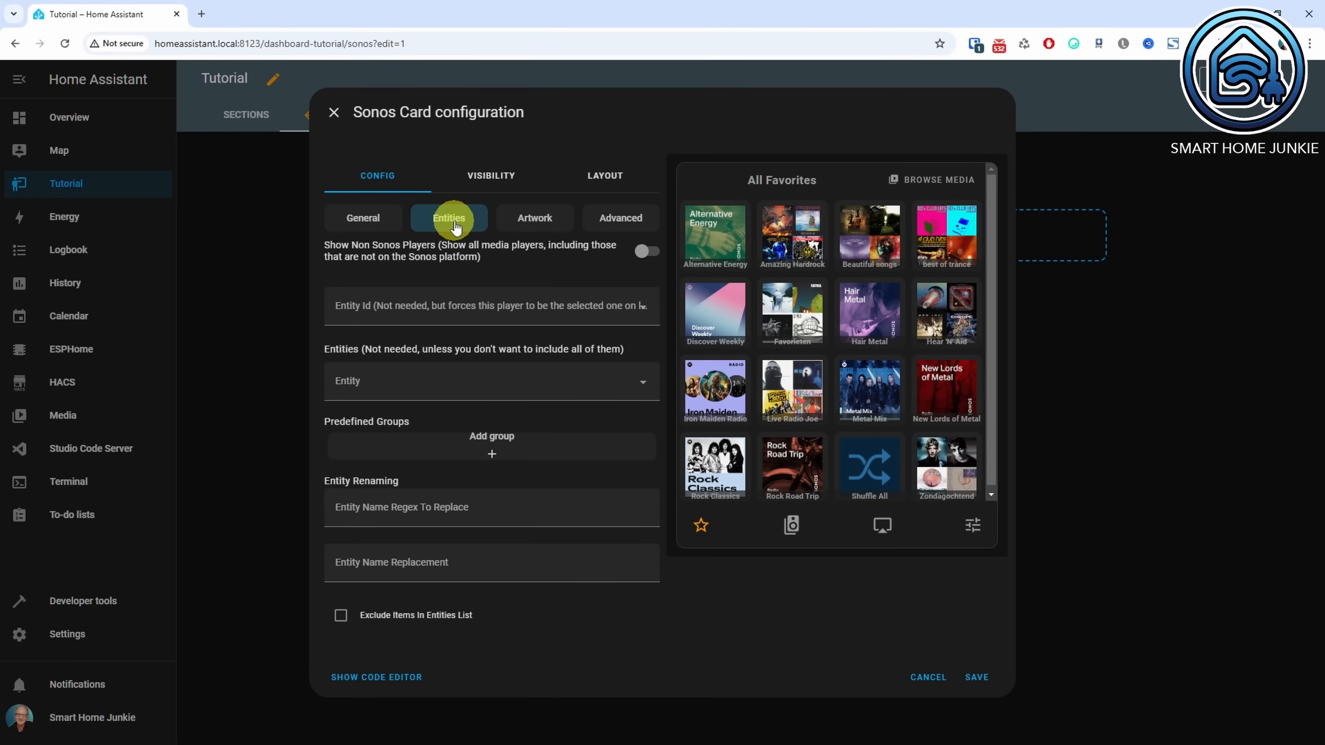
left_click(519, 450)
left_click(448, 300)
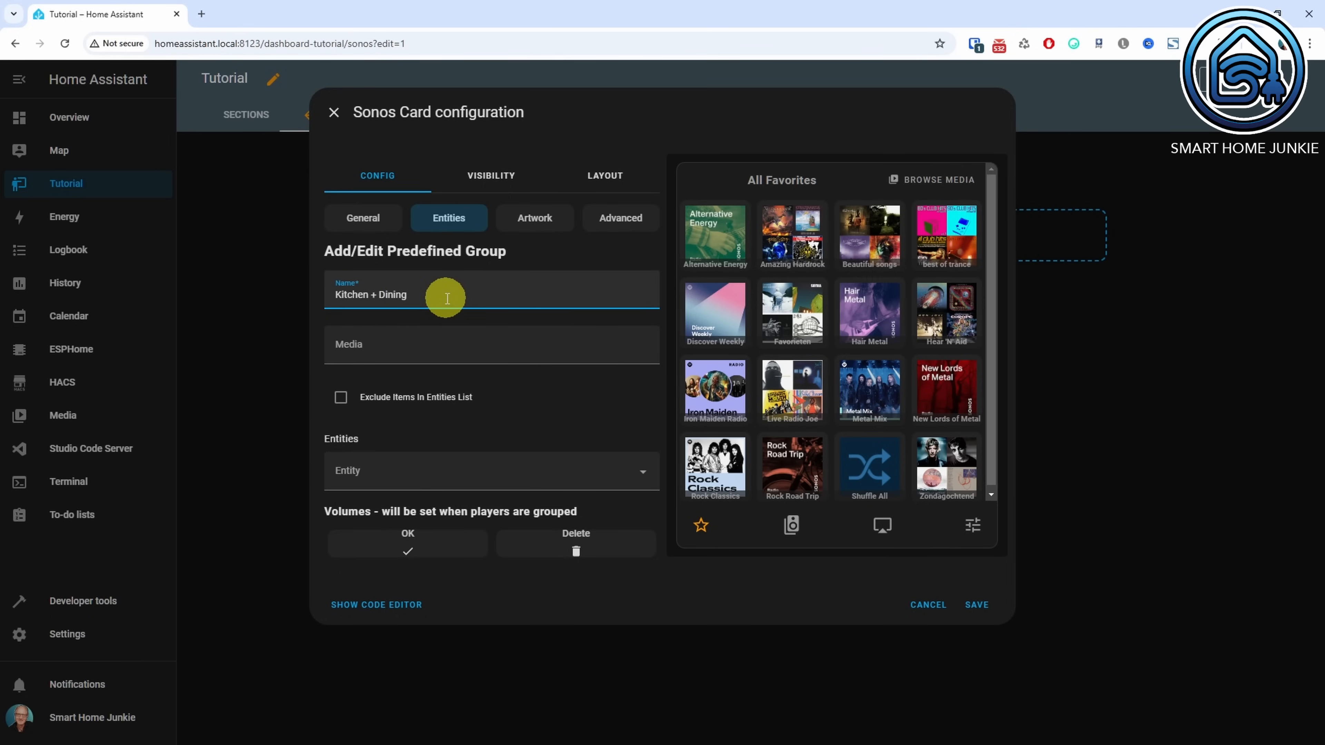
left_click(472, 475)
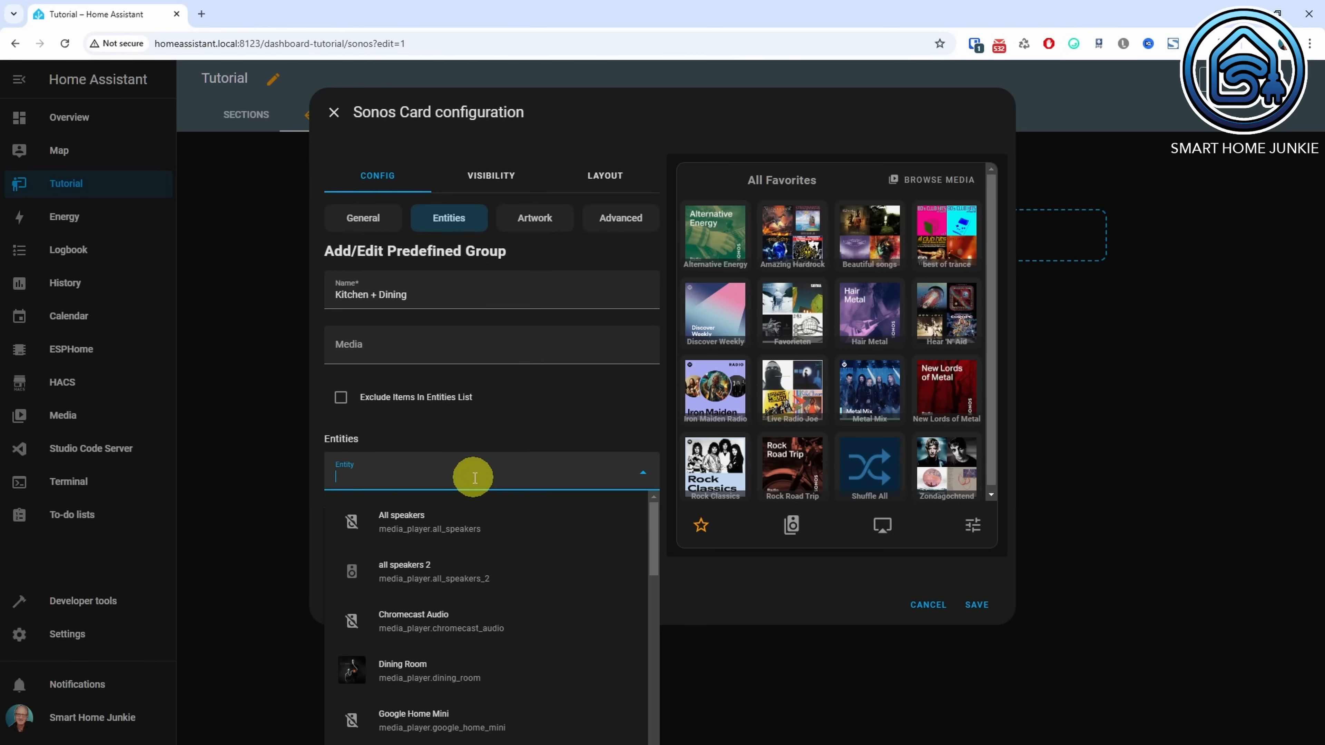
type("kitche")
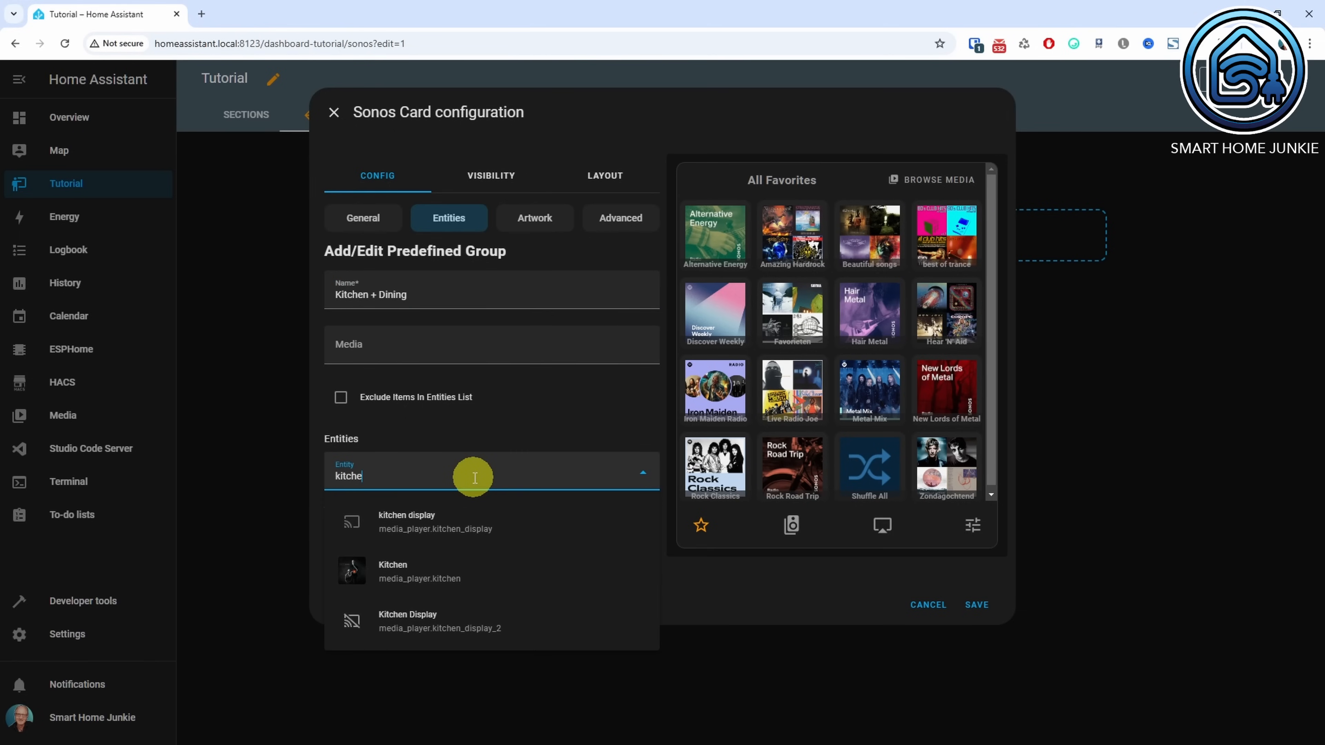
type("n")
left_click(458, 523)
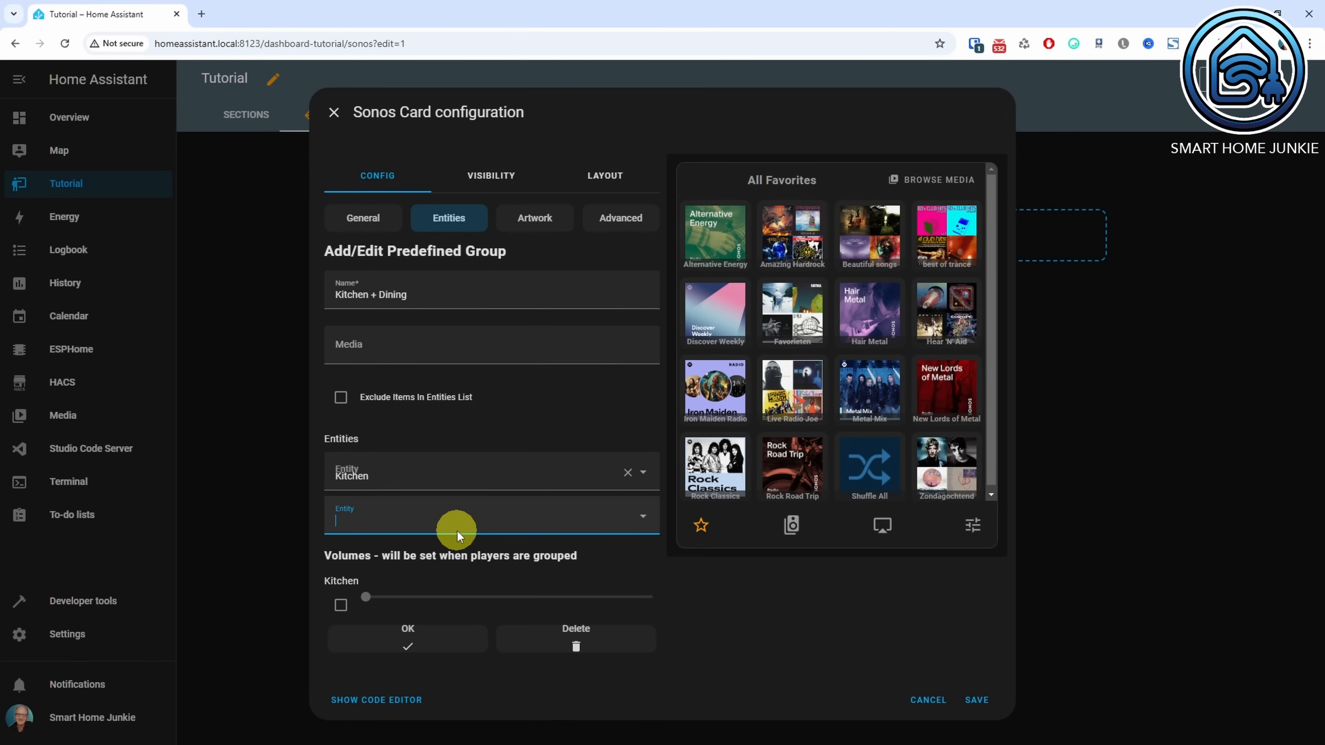
left_click(461, 527)
type("dining")
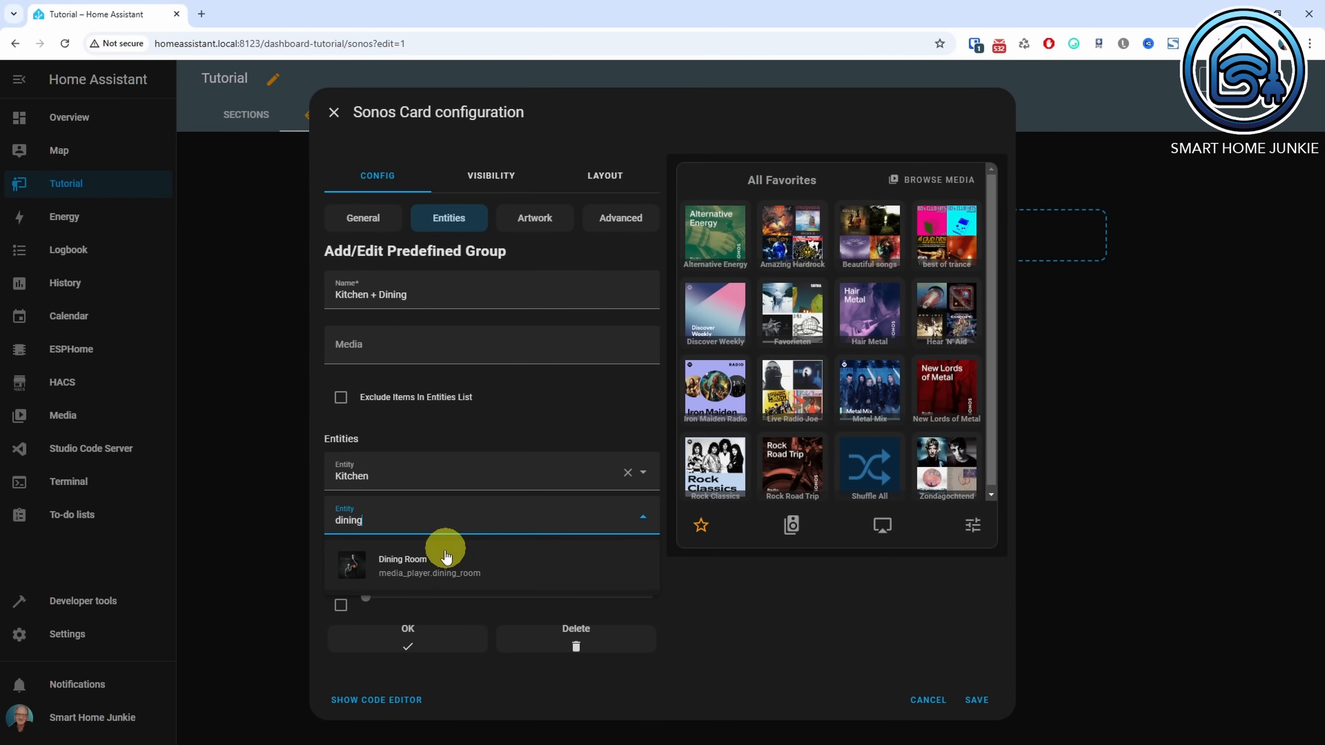
left_click(443, 569)
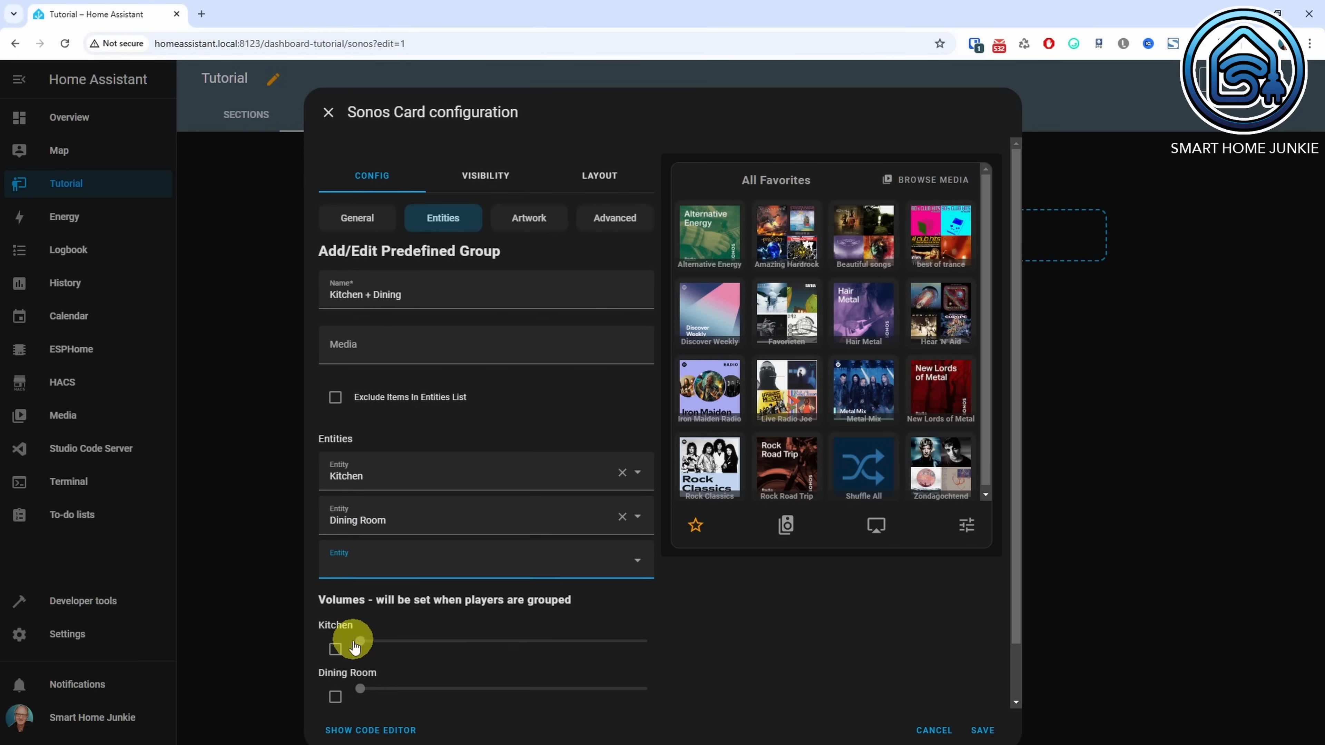
Enable preset volumes for Kitchen and Dining Room, set both to 15, and confirm the group
scroll(355, 646, "down", 1)
left_click(336, 588)
left_click(335, 636)
left_click_drag(360, 579, 371, 583)
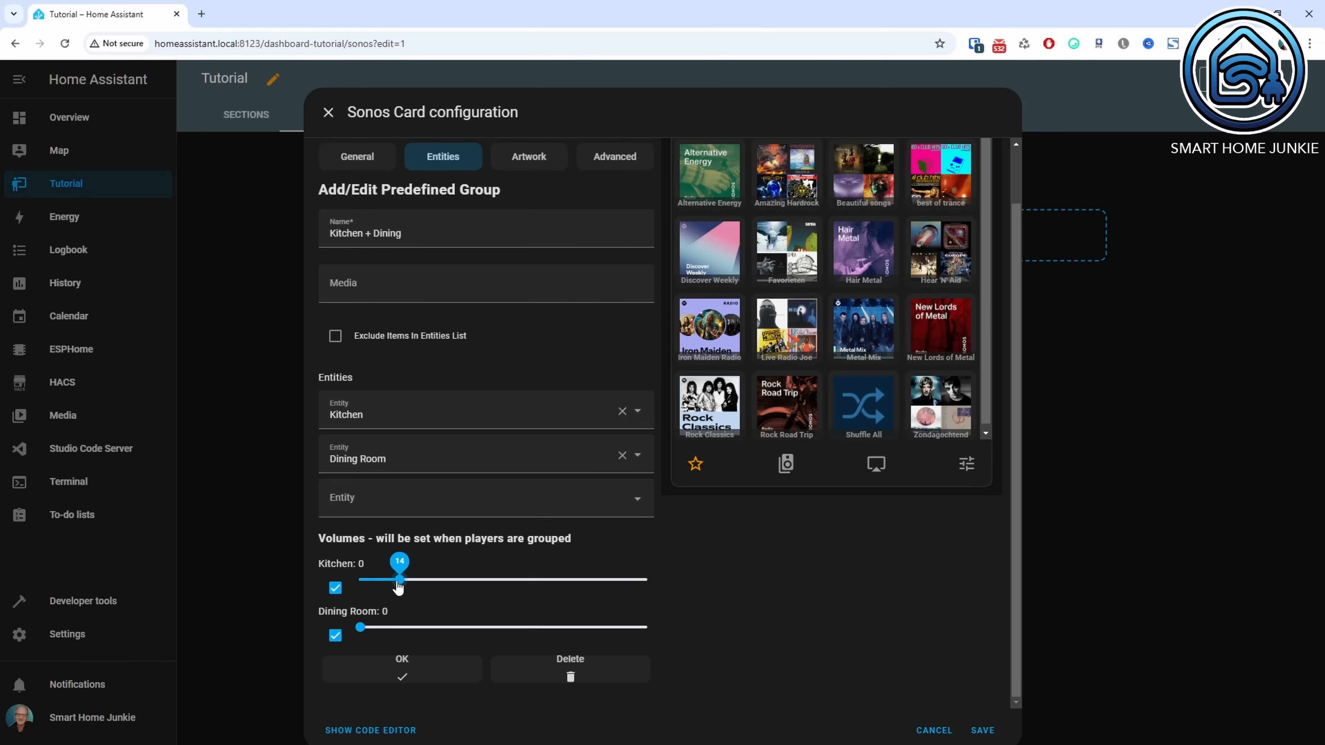
left_click_drag(362, 628, 403, 632)
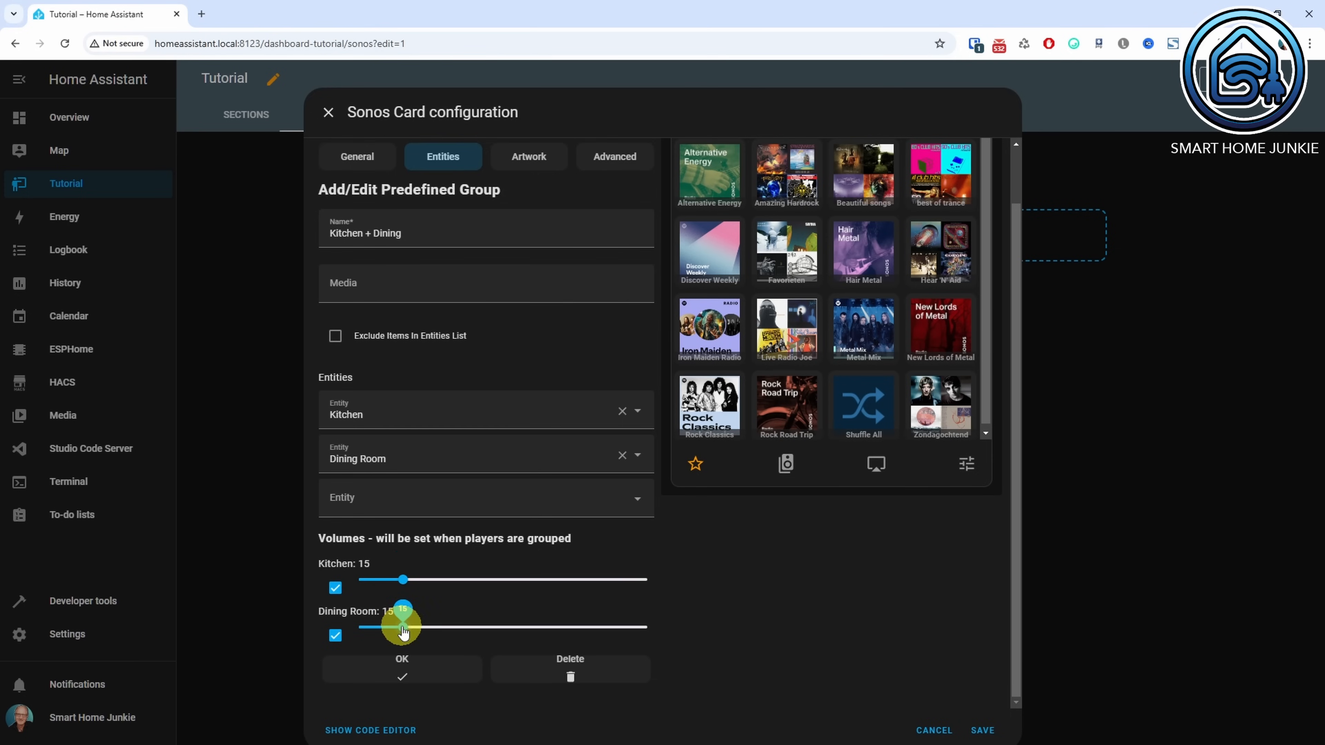
left_click(423, 675)
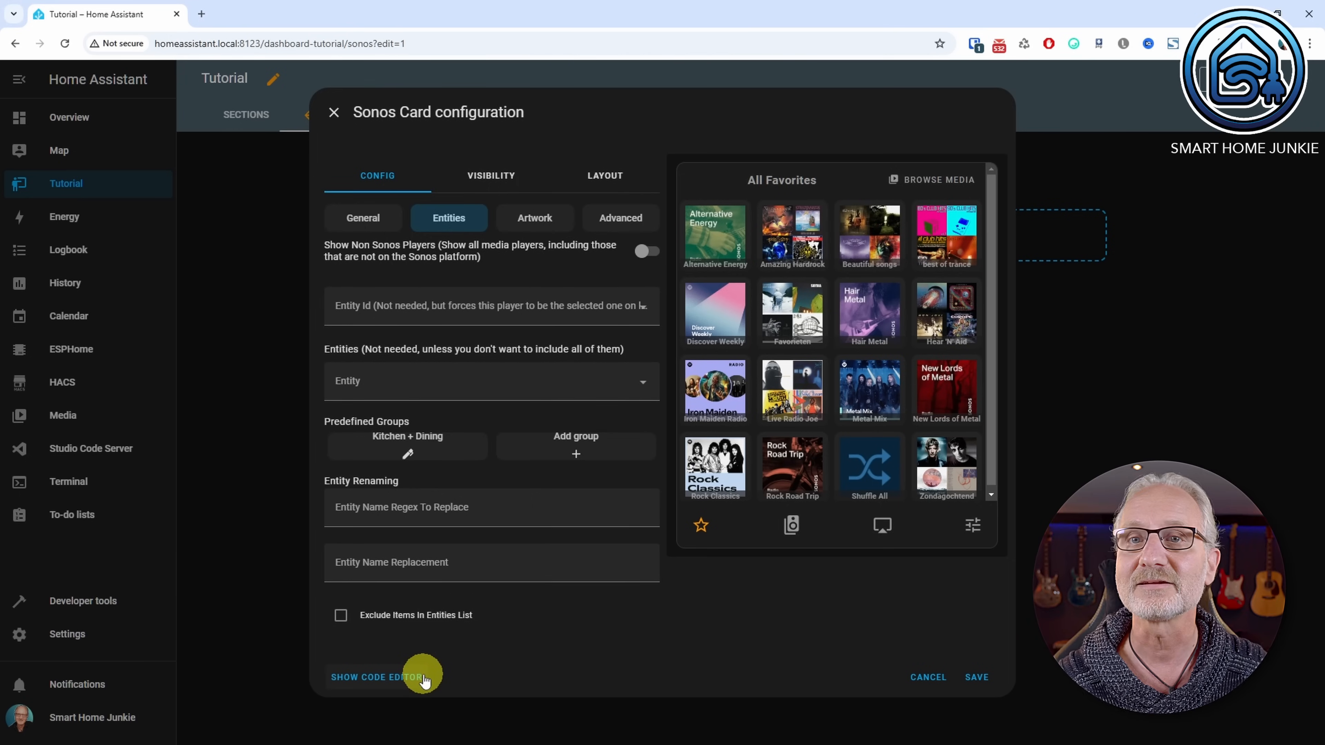
Add another predefined group named "All Speakers" containing the Kitchen, Dining Room and Living Room media players
left_click(575, 453)
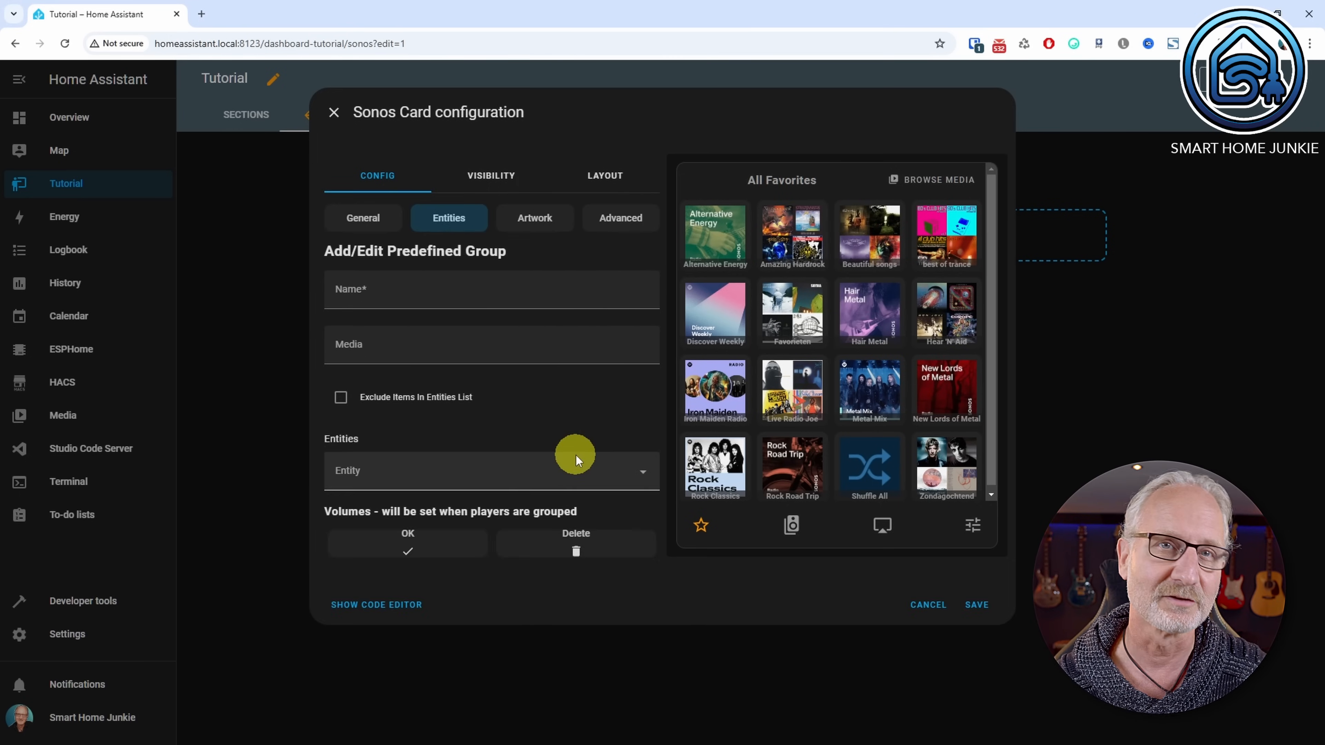
left_click(496, 290)
type("All Speakers")
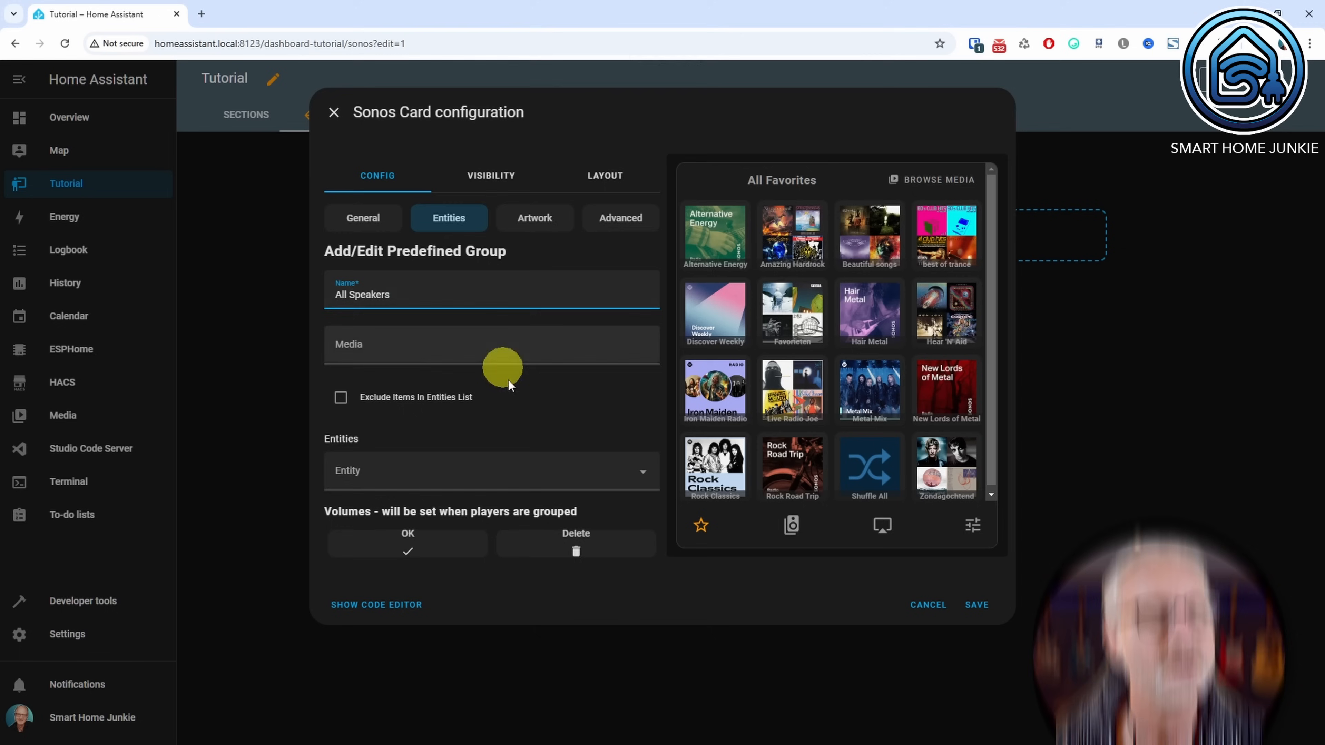
left_click(541, 476)
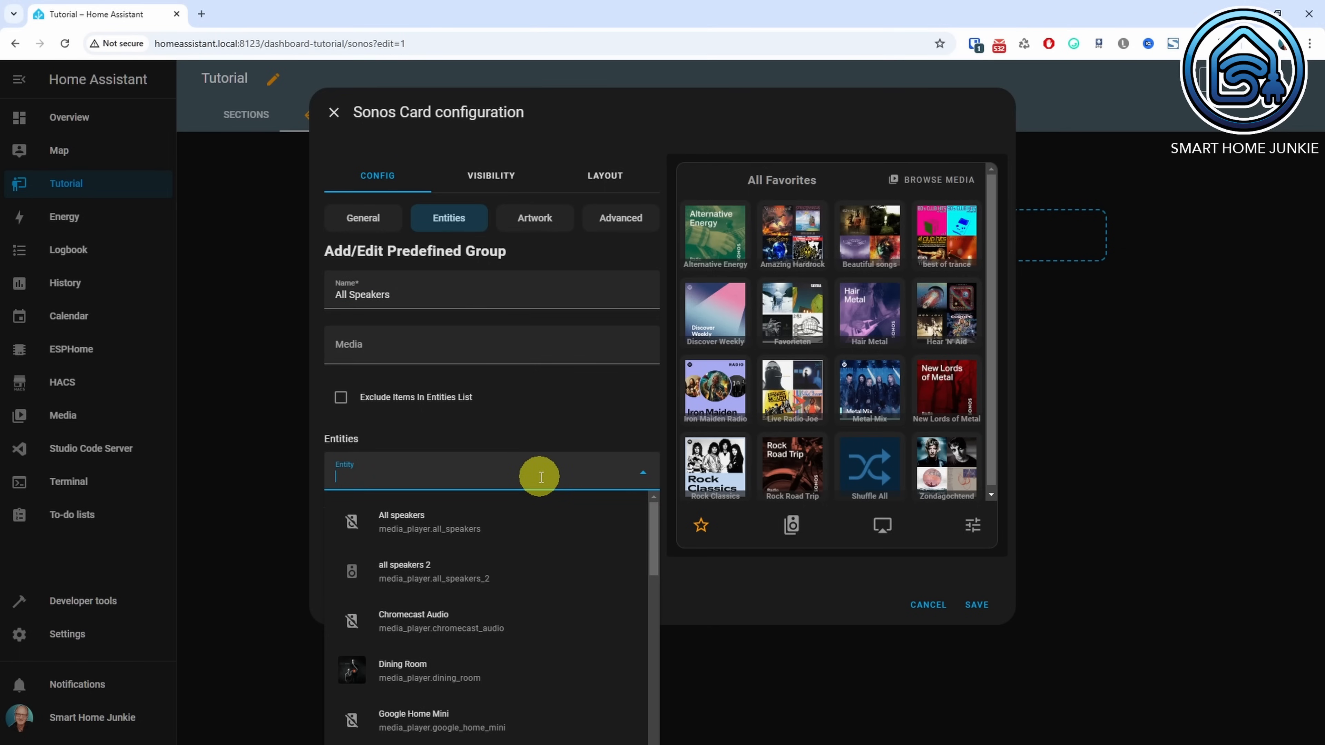
type("kitchen")
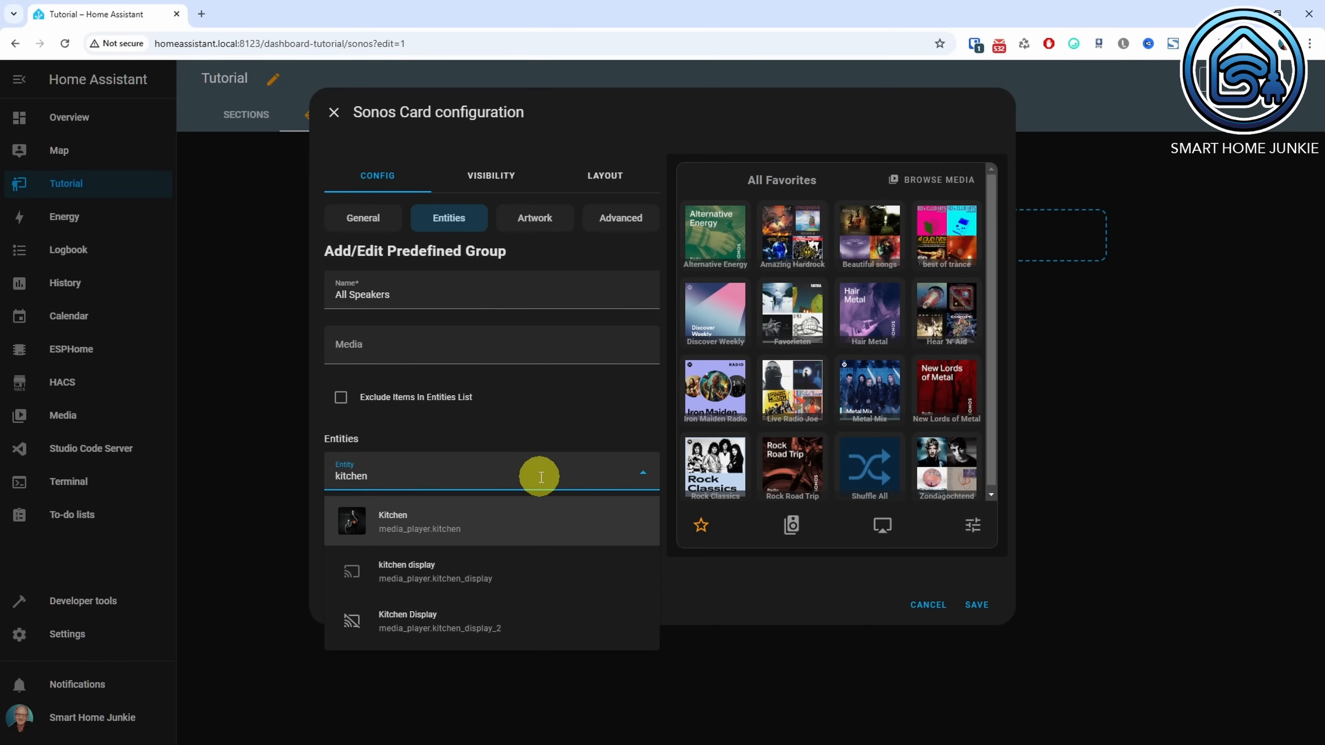
left_click(518, 523)
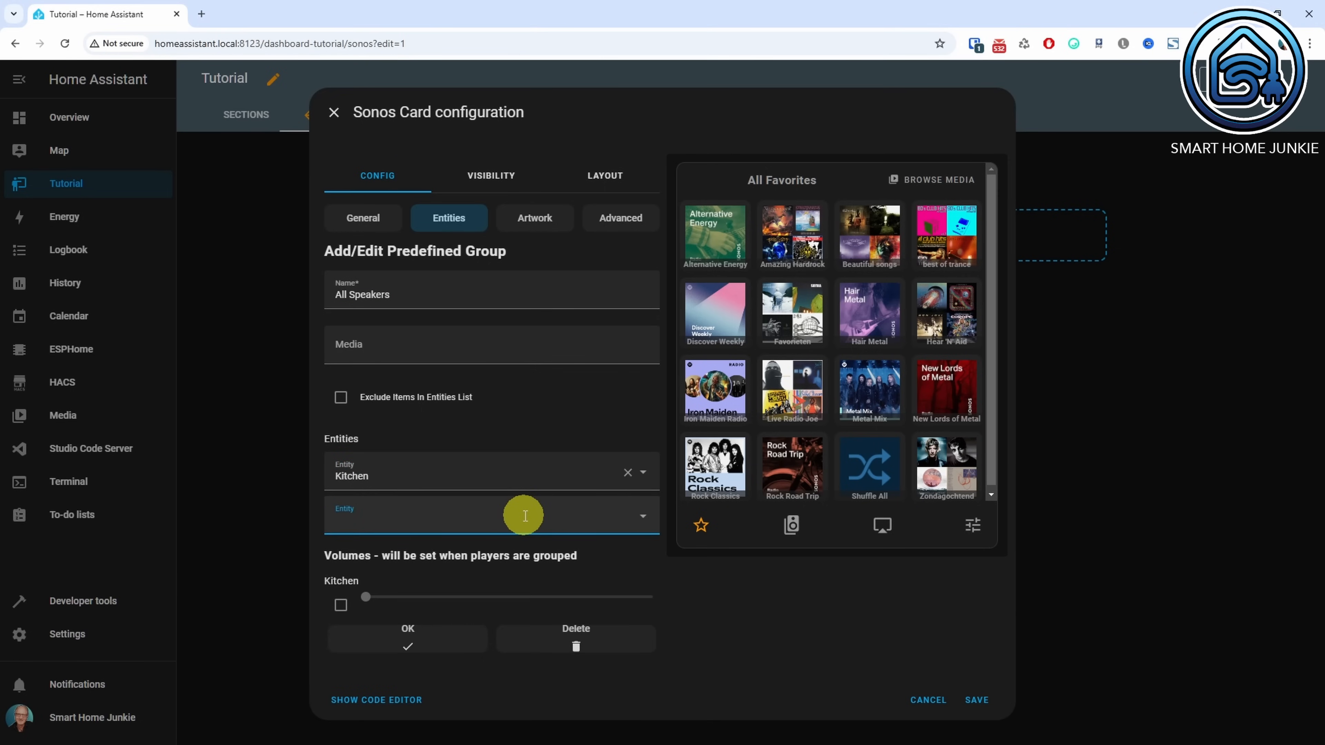
type("dining")
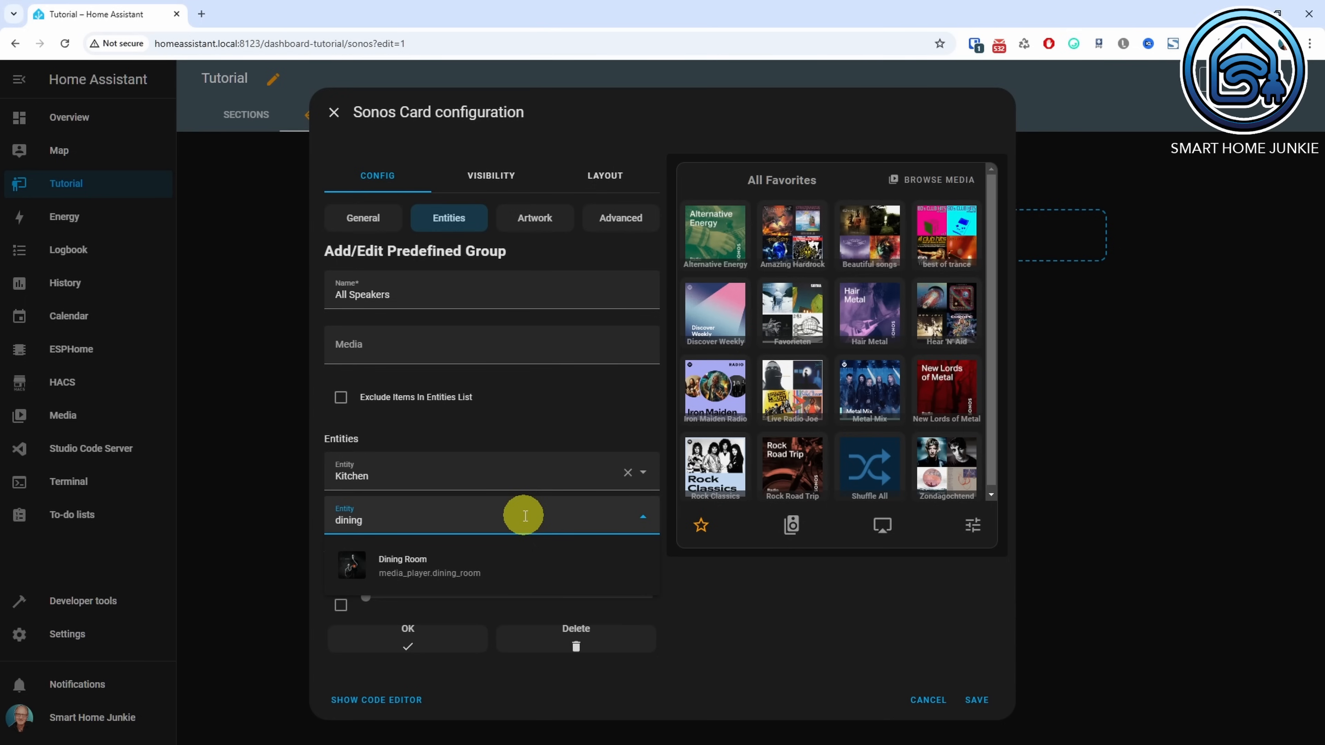
left_click(503, 569)
left_click(503, 569)
type("living")
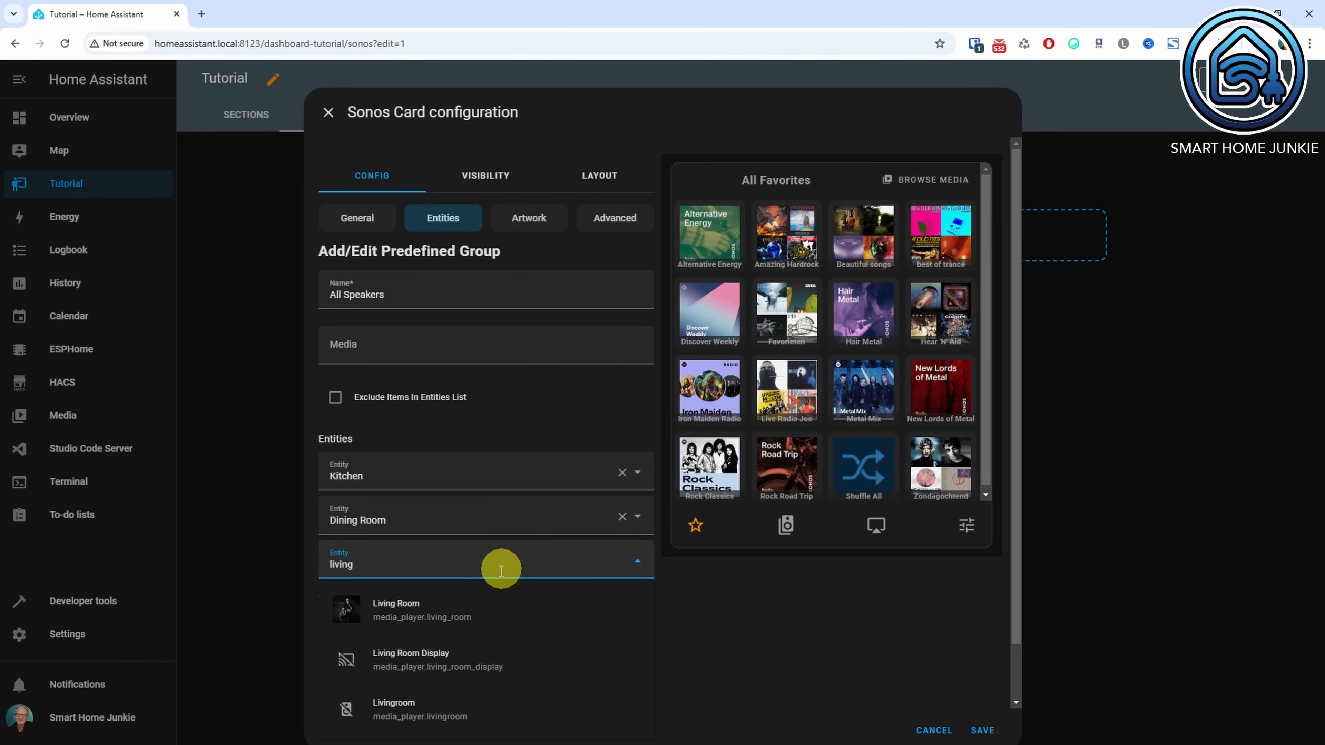
left_click(474, 611)
Enable preset volumes for Kitchen, Dining Room and Living Room in this group, set each to 15, and confirm the group
scroll(478, 603, "down", 3)
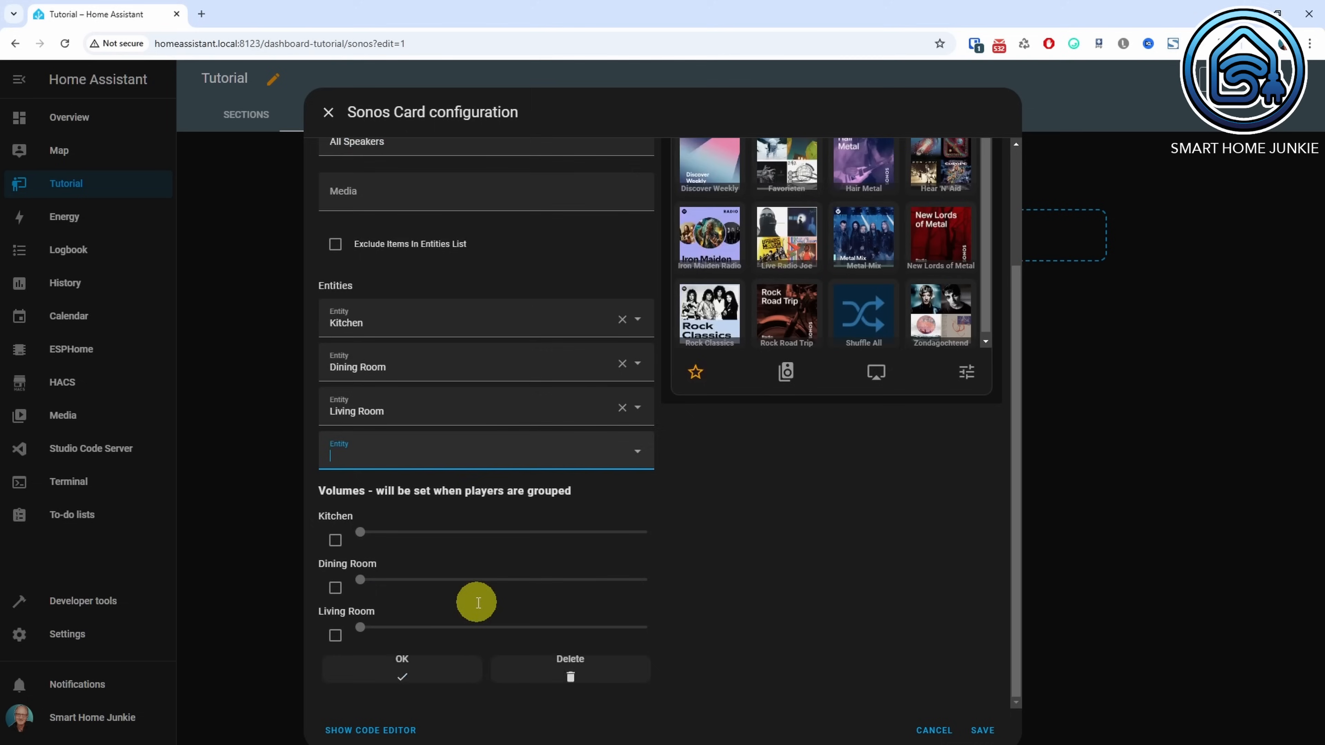
left_click(335, 540)
left_click(336, 590)
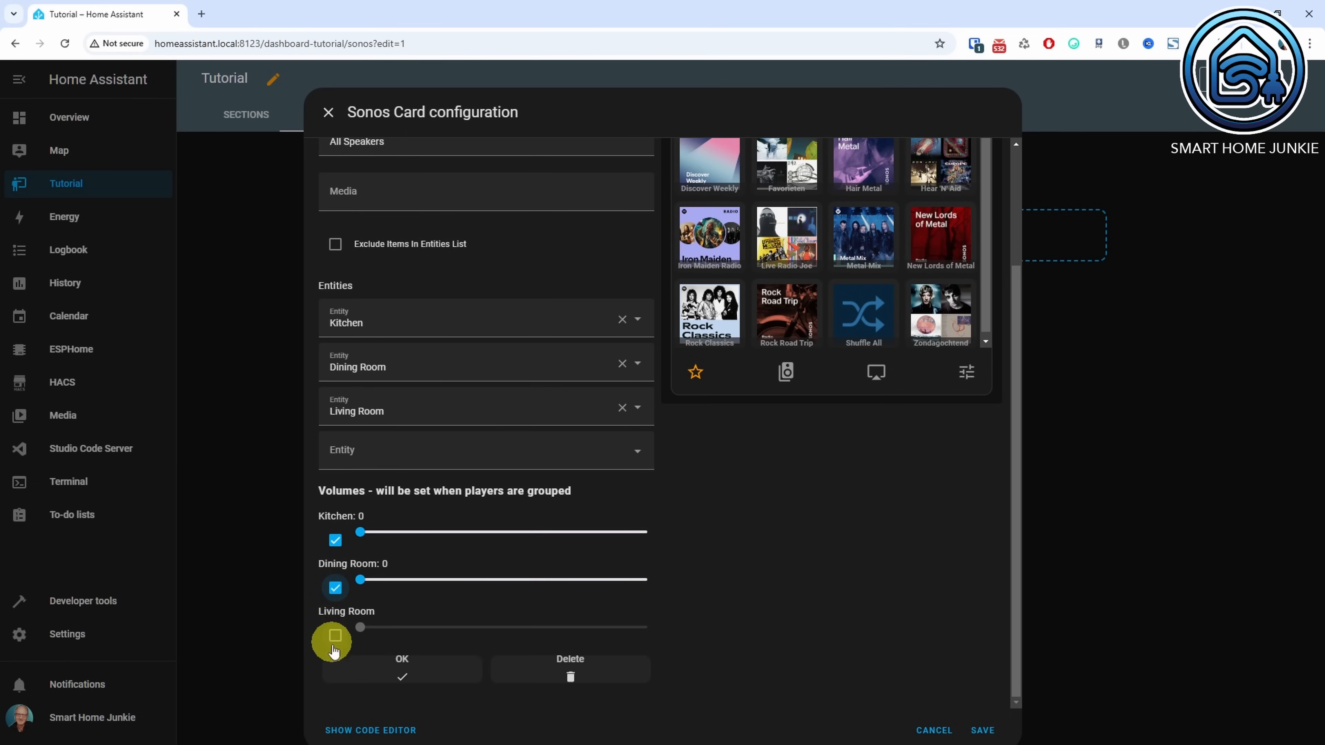
left_click(337, 635)
left_click_drag(359, 627, 403, 628)
left_click(369, 585)
left_click_drag(365, 585, 402, 584)
left_click_drag(360, 533, 412, 543)
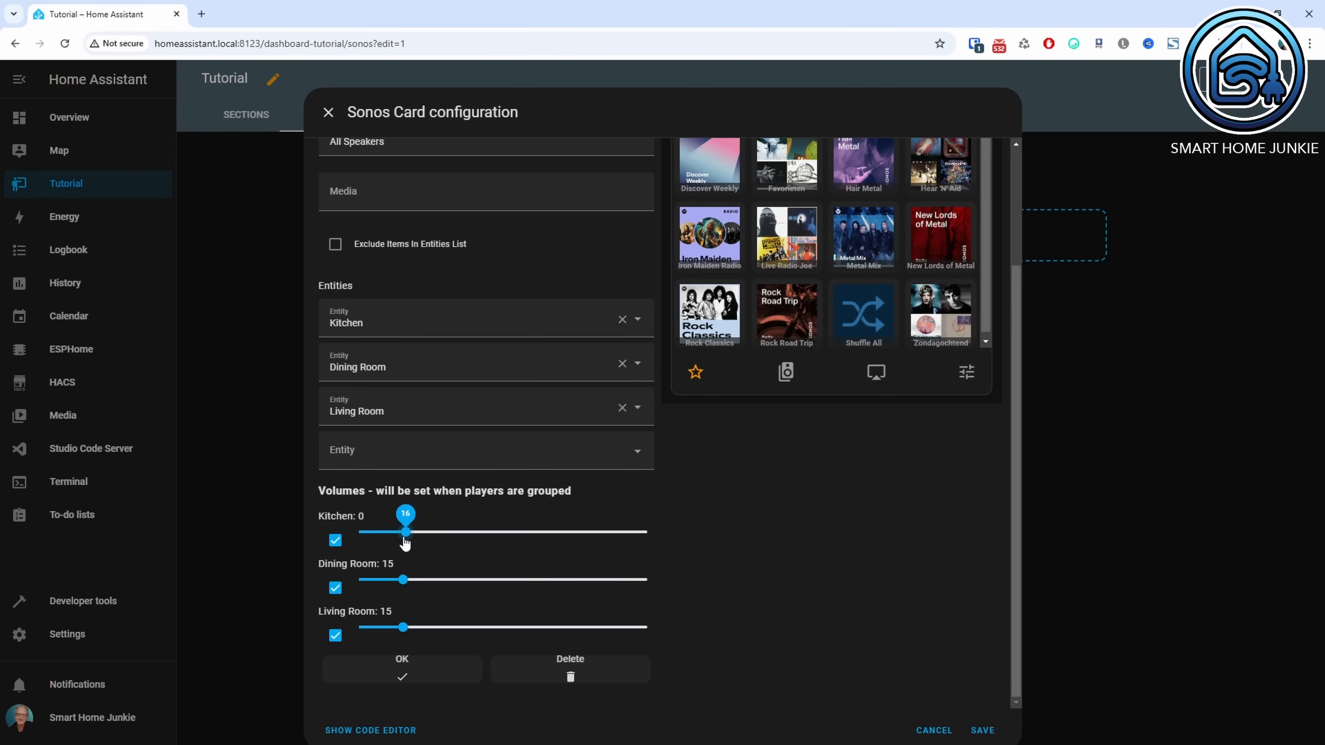
left_click(402, 533)
left_click(407, 679)
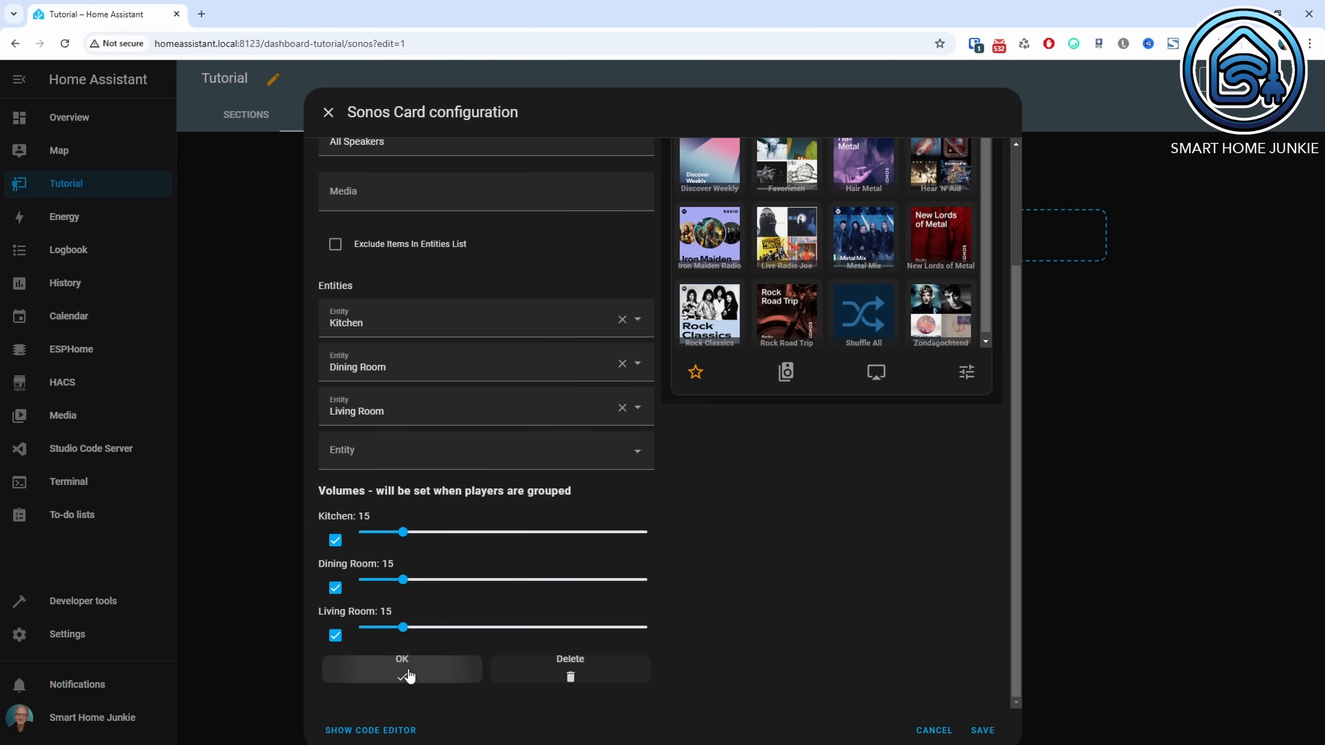
Check the card's Artwork and Advanced settings, then save the Sonos card
left_click(539, 225)
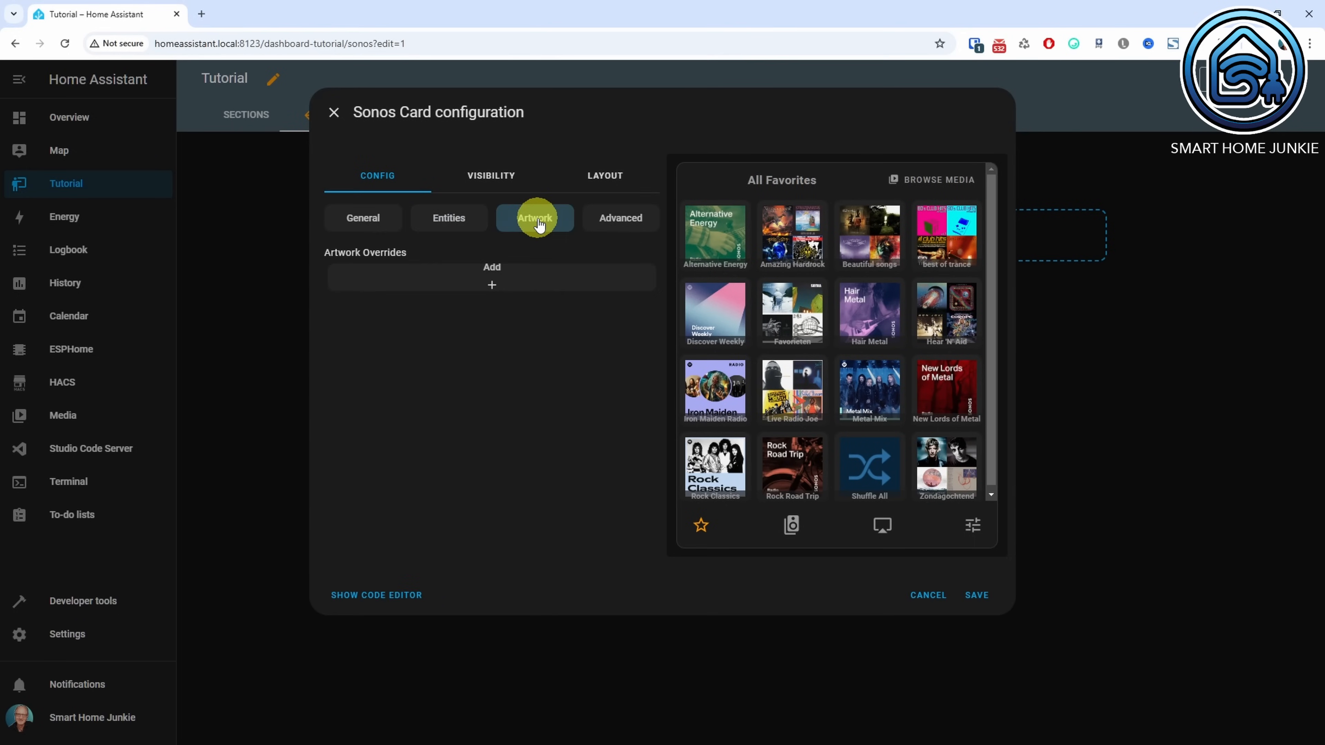
left_click(617, 223)
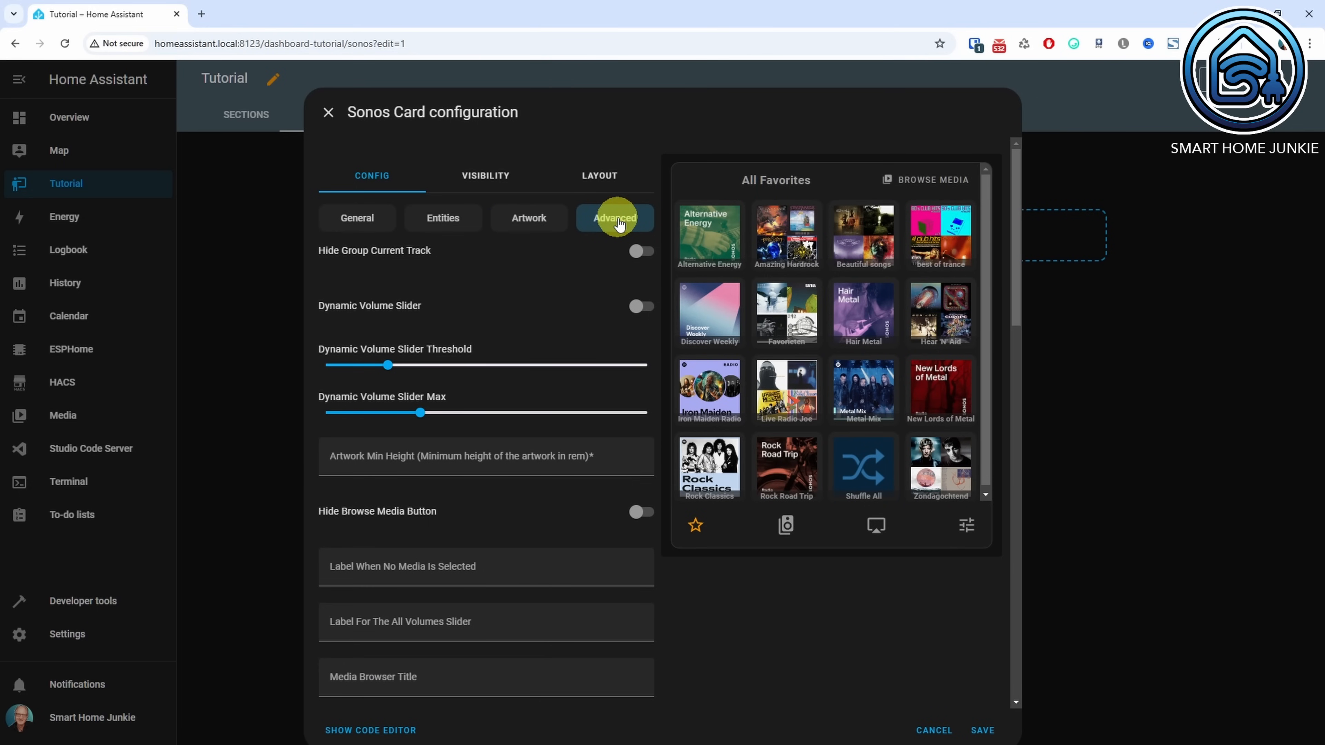
left_click(983, 730)
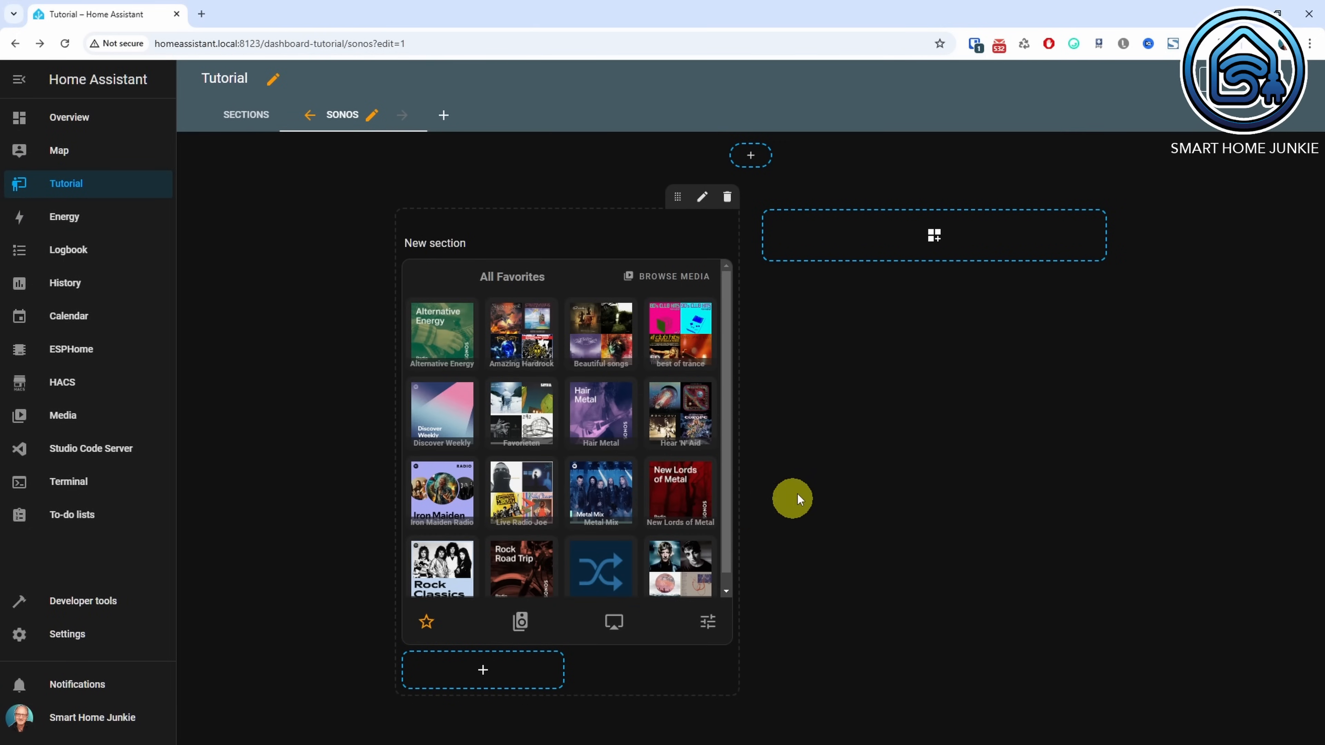
Create a second section on the Sonos view and add a Custom: Sonos card to it, searching for "sonos"
left_click(934, 236)
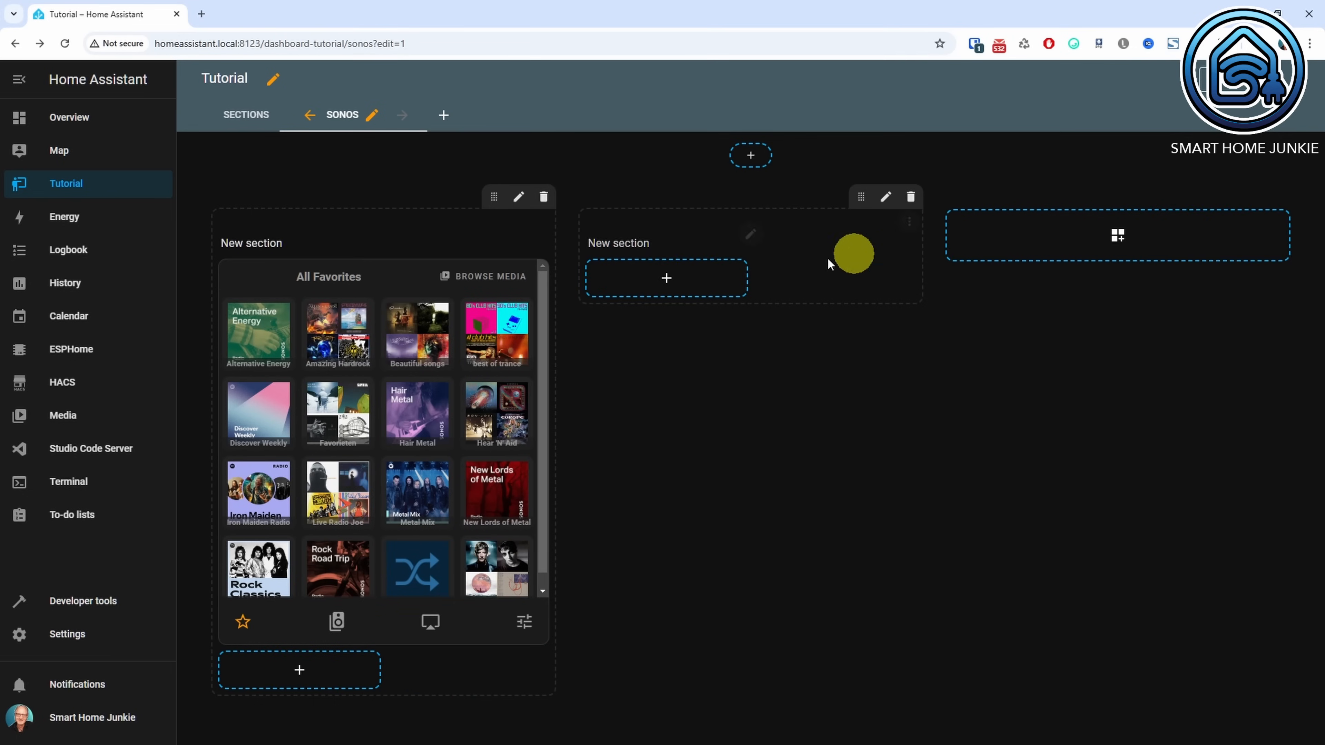
left_click(668, 279)
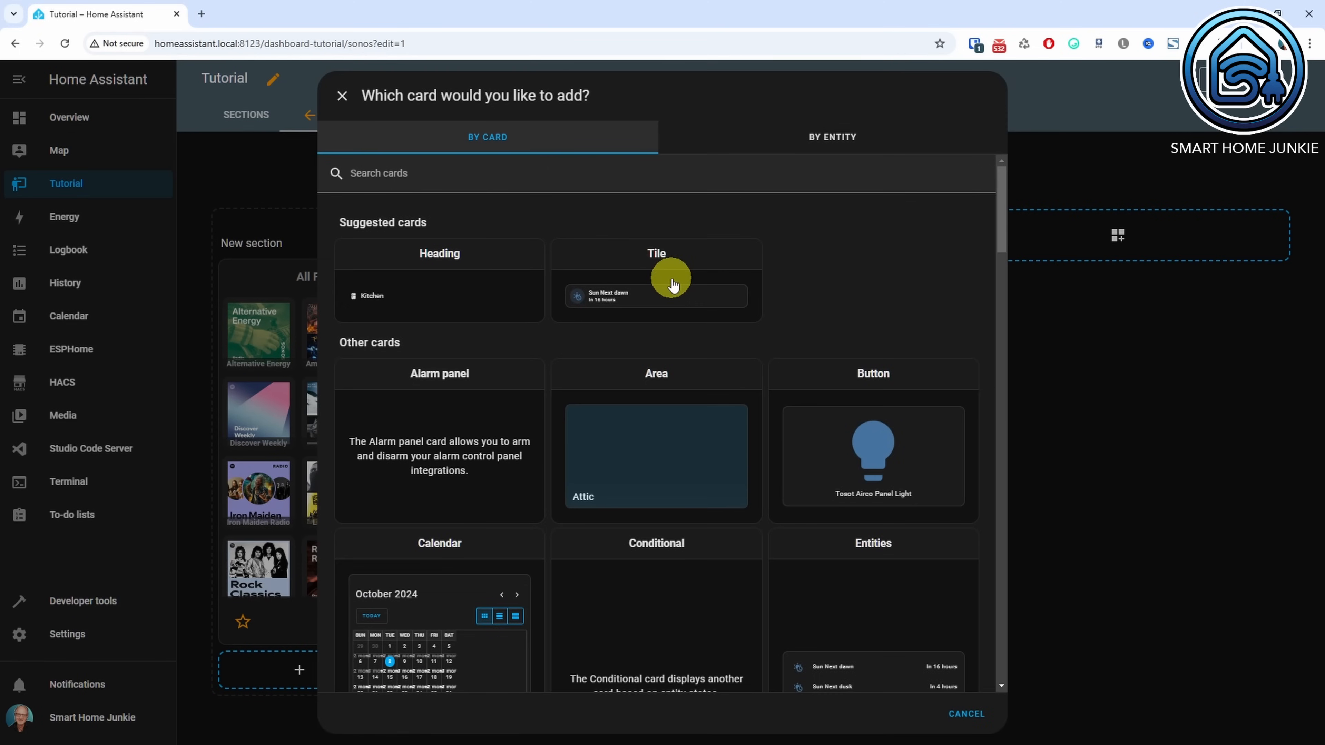
left_click(491, 180)
type("sonos")
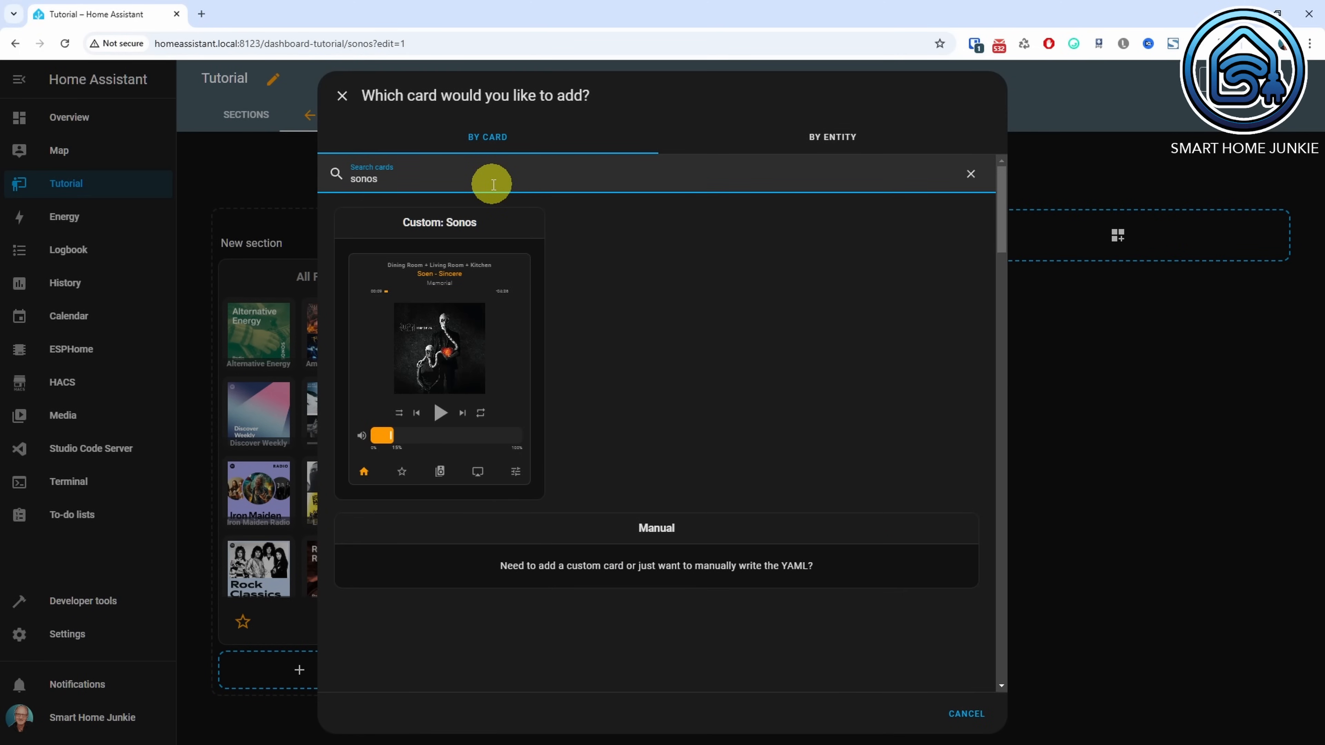
left_click(468, 332)
Exclude Media Browser, Groups, Grouping and Volumes from the second Sonos card, keeping only Player, and save it
left_click(339, 297)
left_click(336, 330)
left_click(336, 365)
left_click(336, 395)
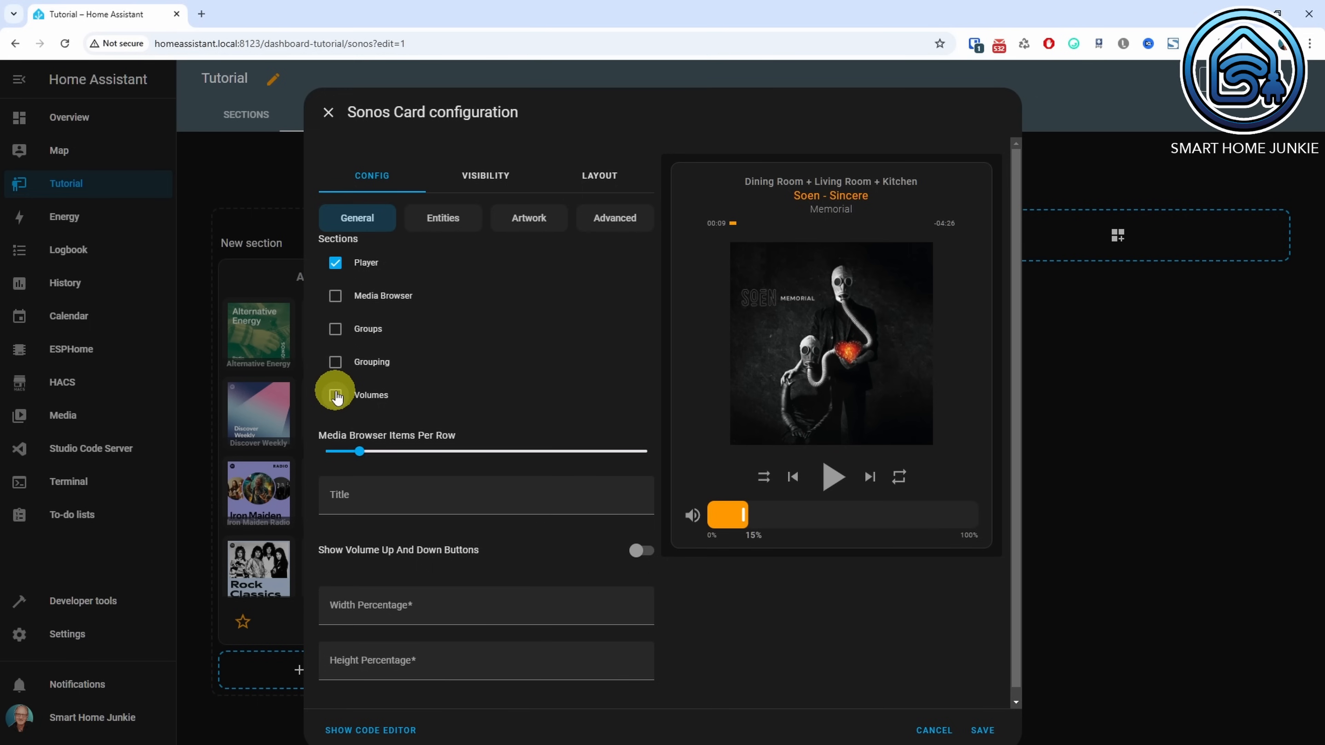
left_click(990, 728)
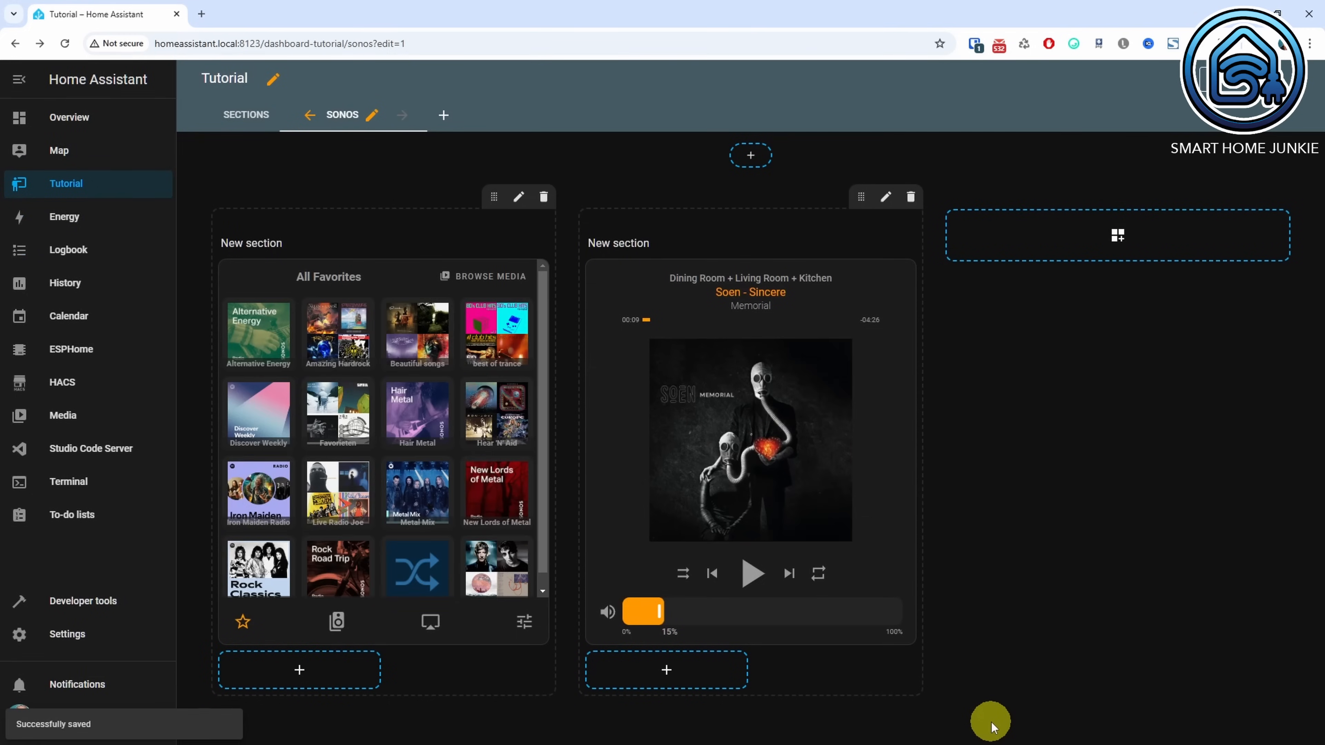
Delete the "New section" headings above both Sonos cards and finish editing the dashboard
mouse_move(753, 241)
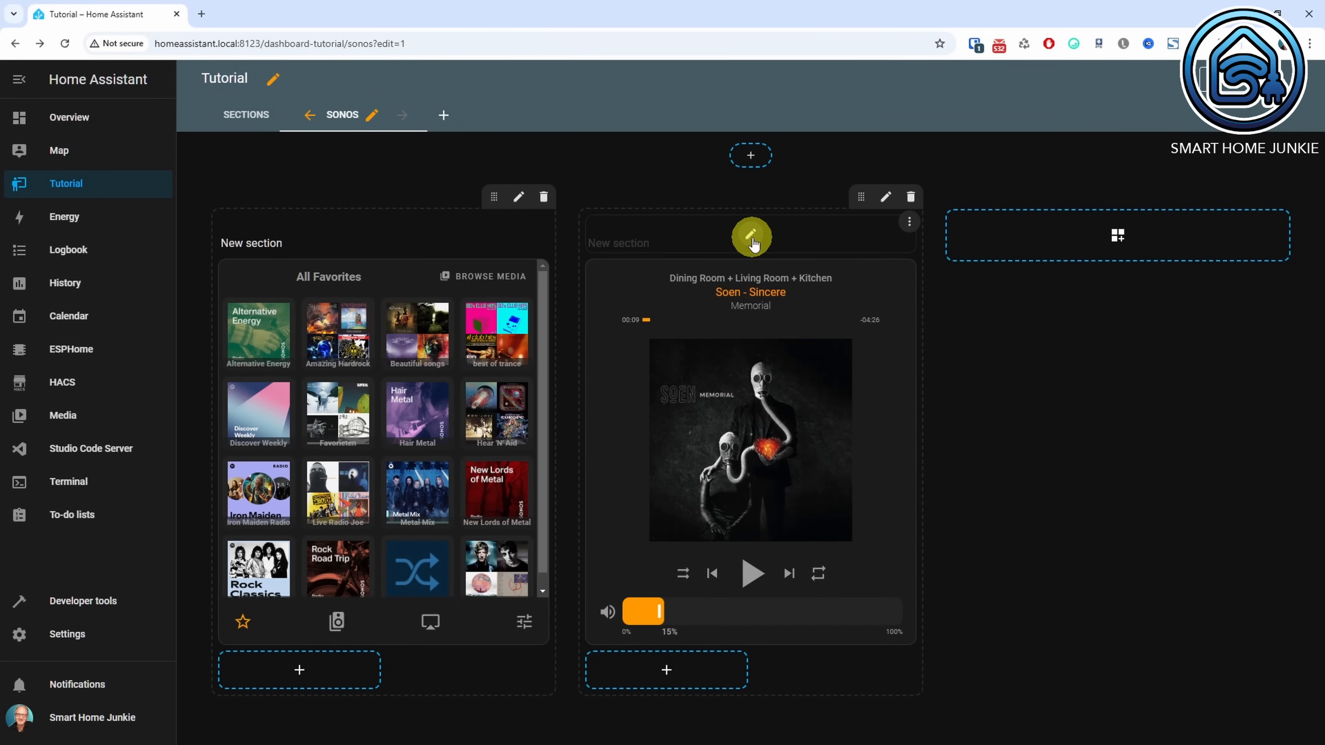
left_click(909, 221)
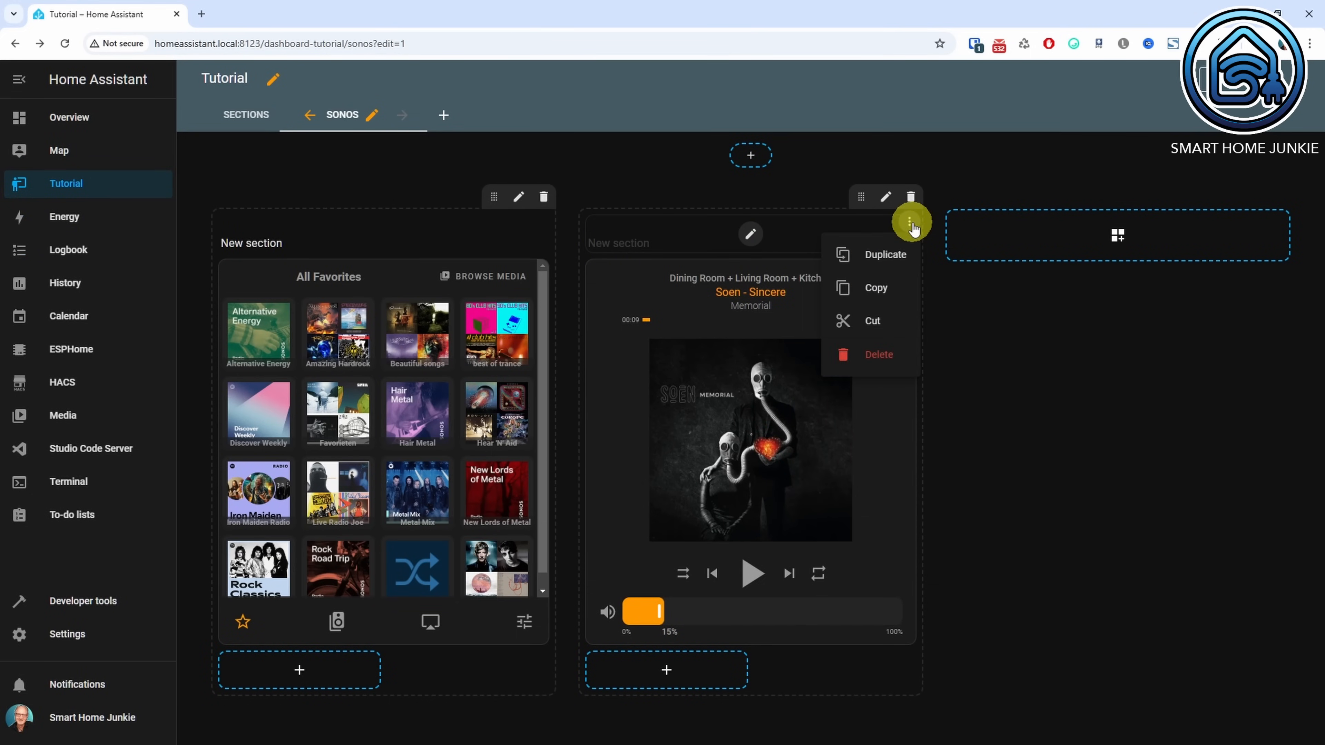
left_click(879, 356)
left_click(789, 447)
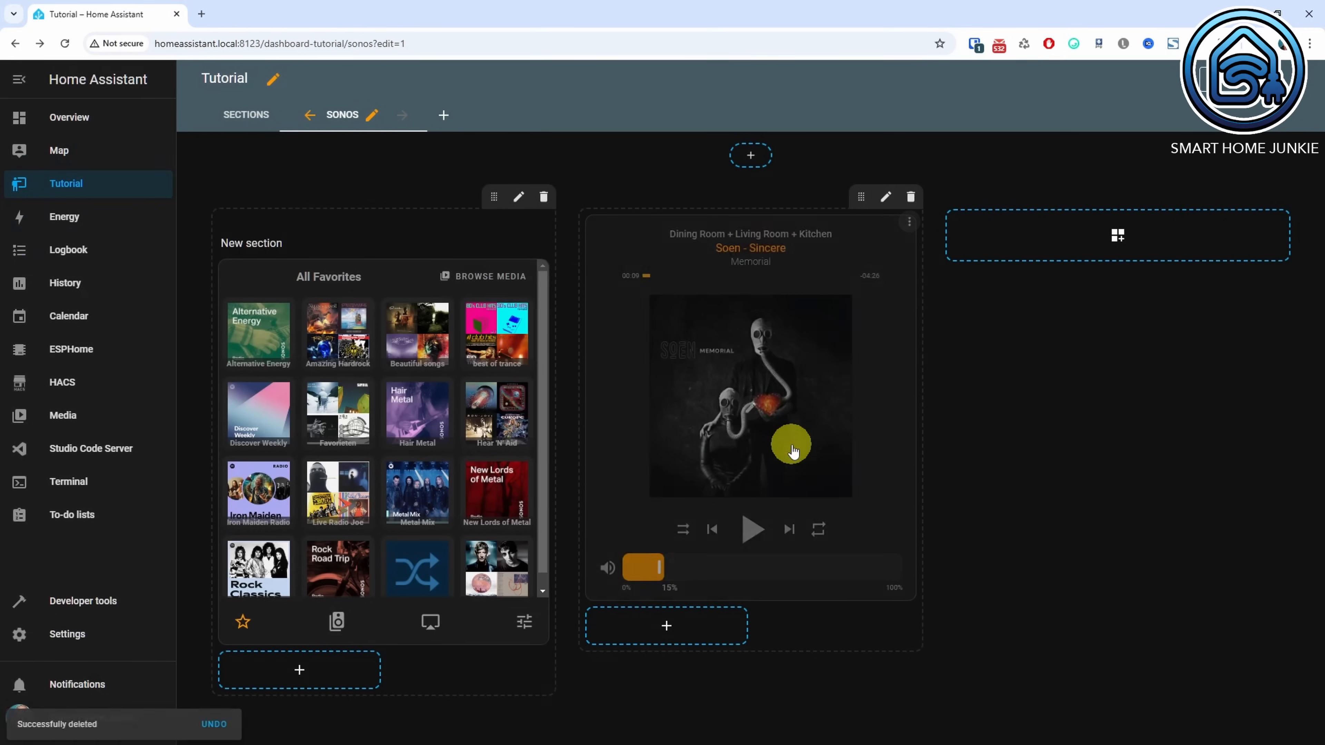
left_click(543, 223)
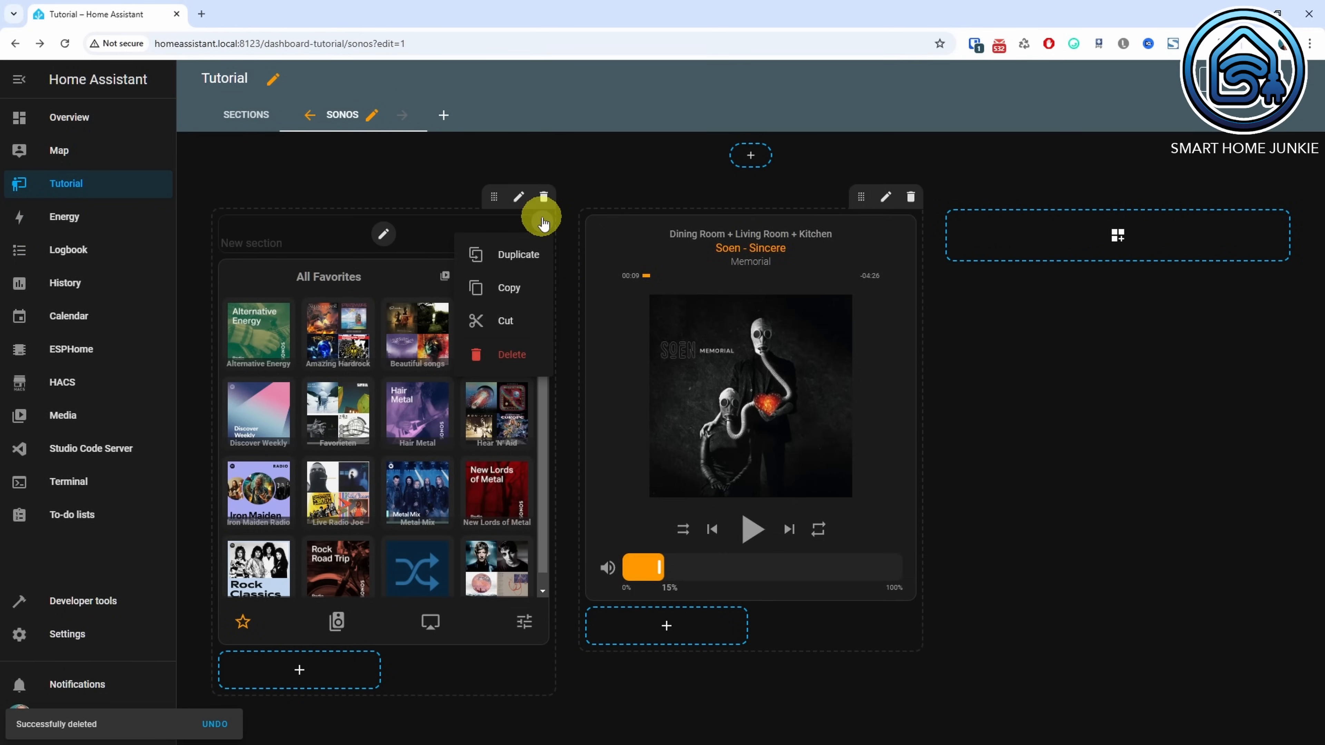
left_click(516, 353)
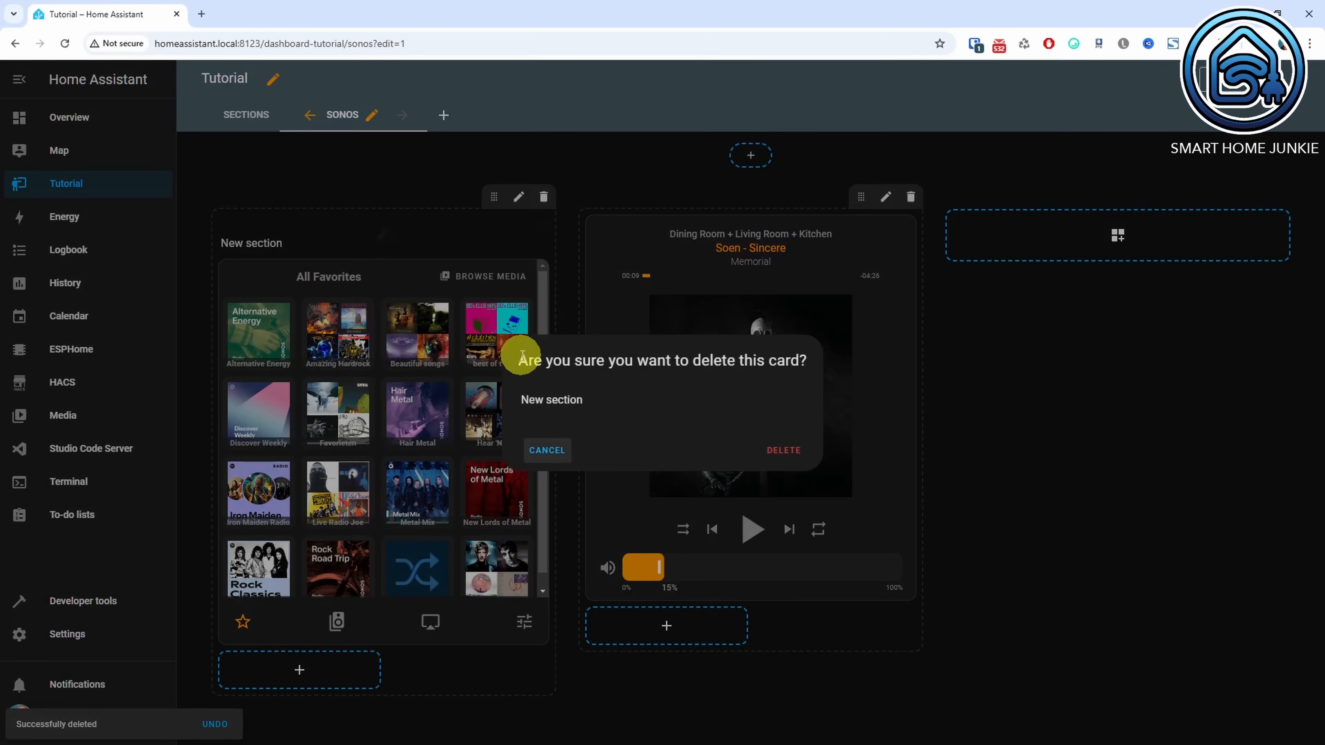
left_click(791, 449)
left_click(1216, 79)
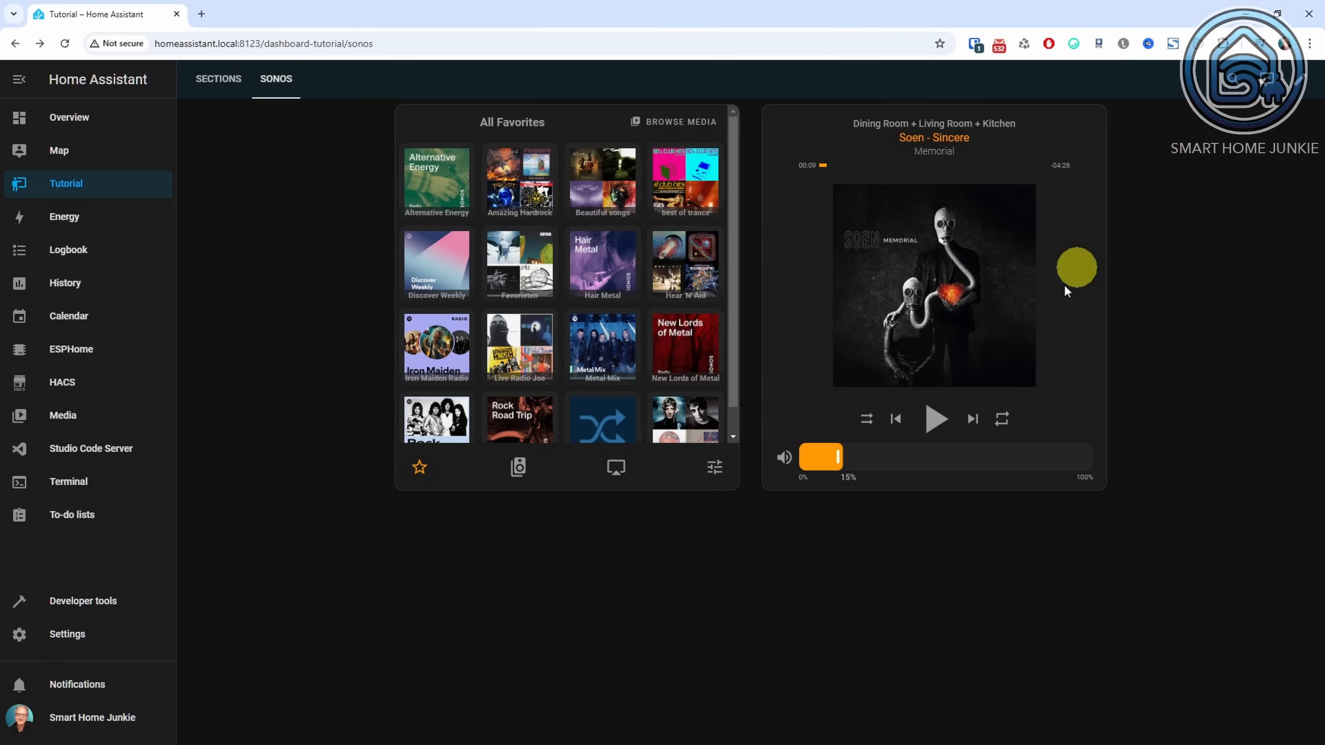
Start playback and remove Living Room from the speaker group, keeping Dining Room and Kitchen grouped
left_click(934, 420)
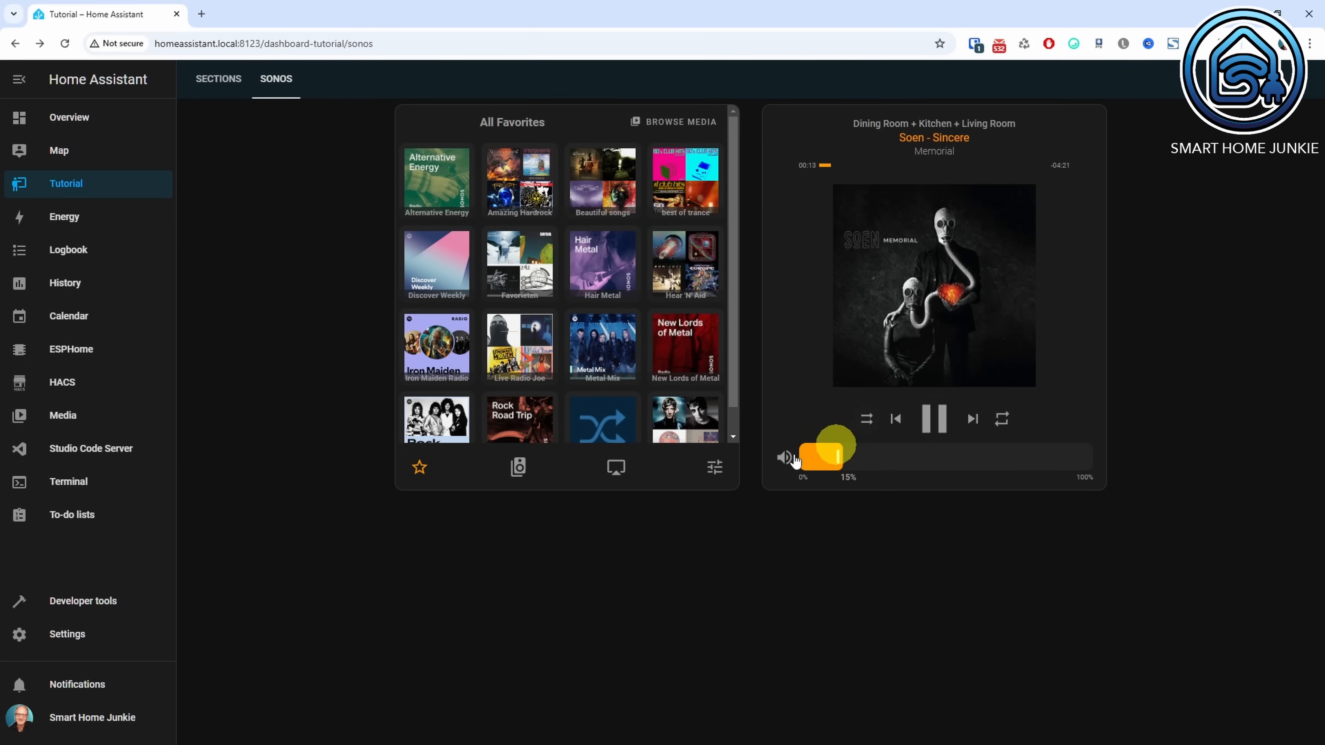
left_click(615, 470)
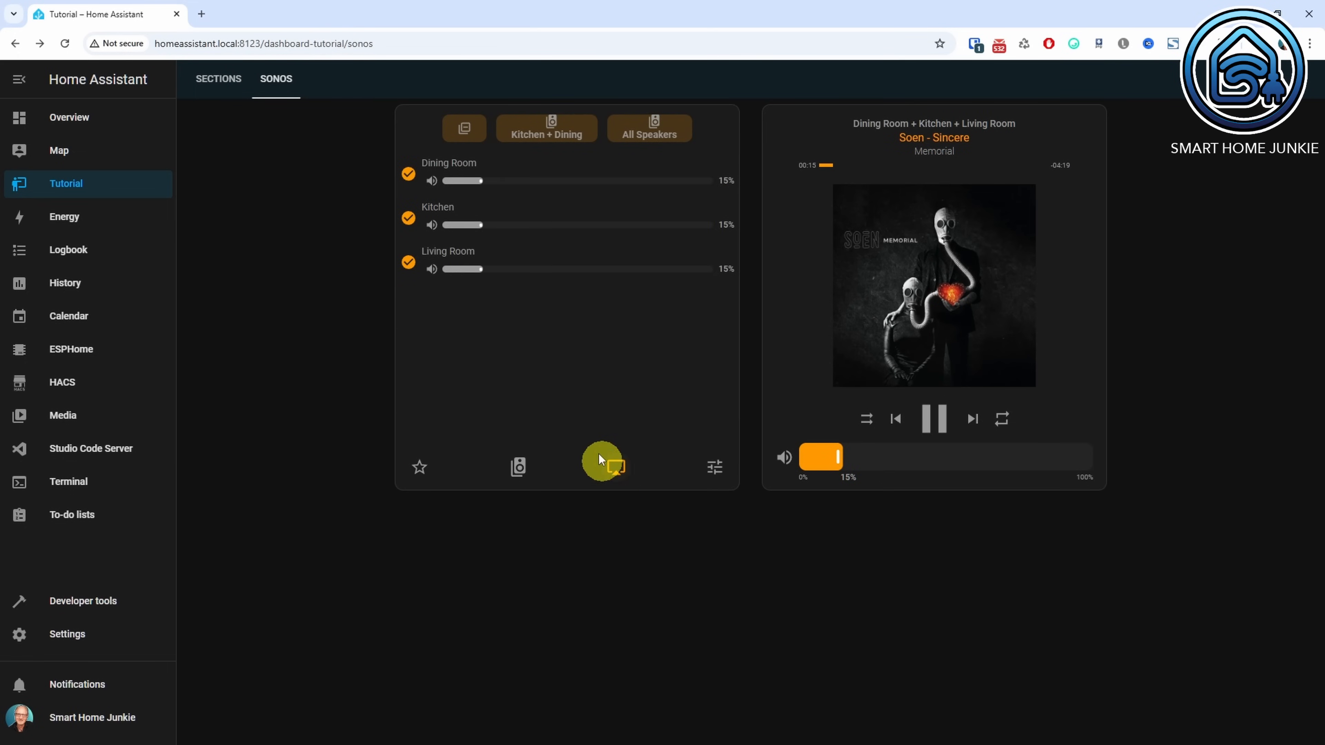
left_click(409, 263)
left_click(408, 218)
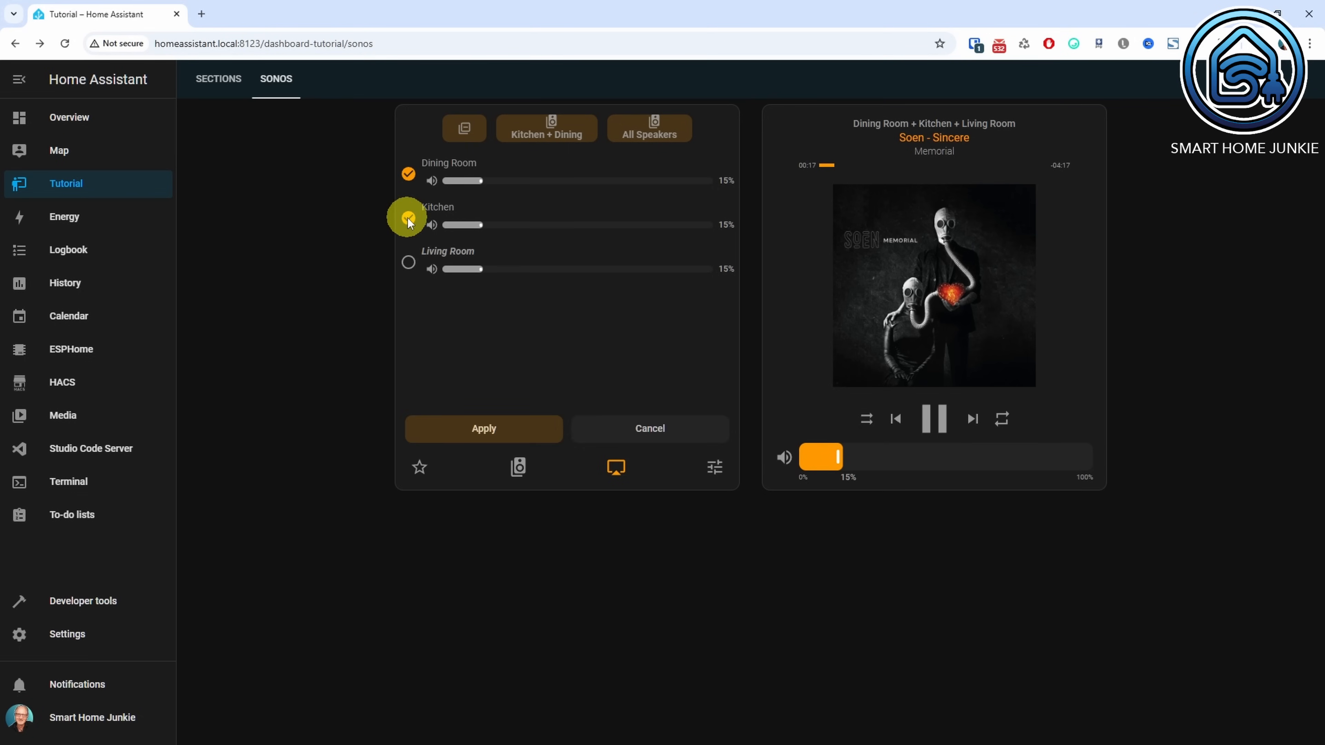
left_click(408, 218)
left_click(491, 420)
left_click(500, 438)
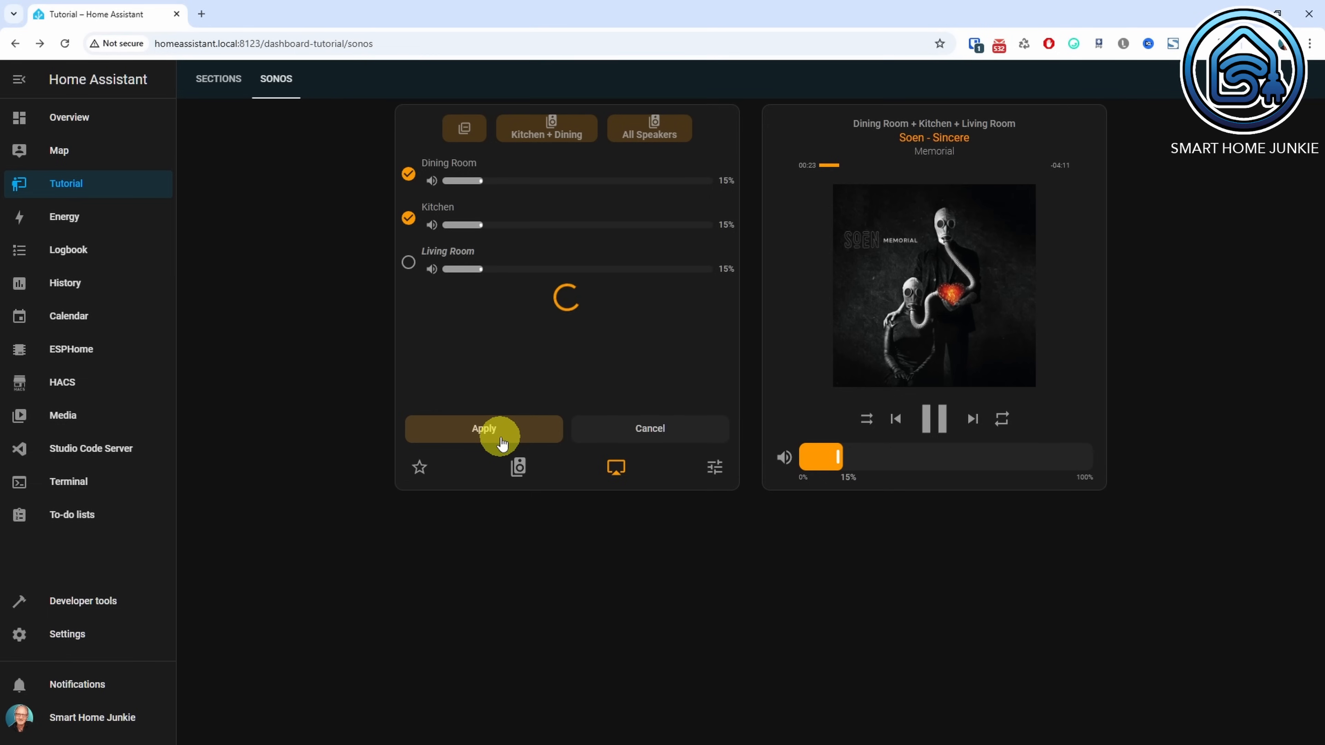
Apply the predefined All Speakers group and set the Kitchen speaker's volume to 34%
left_click(676, 129)
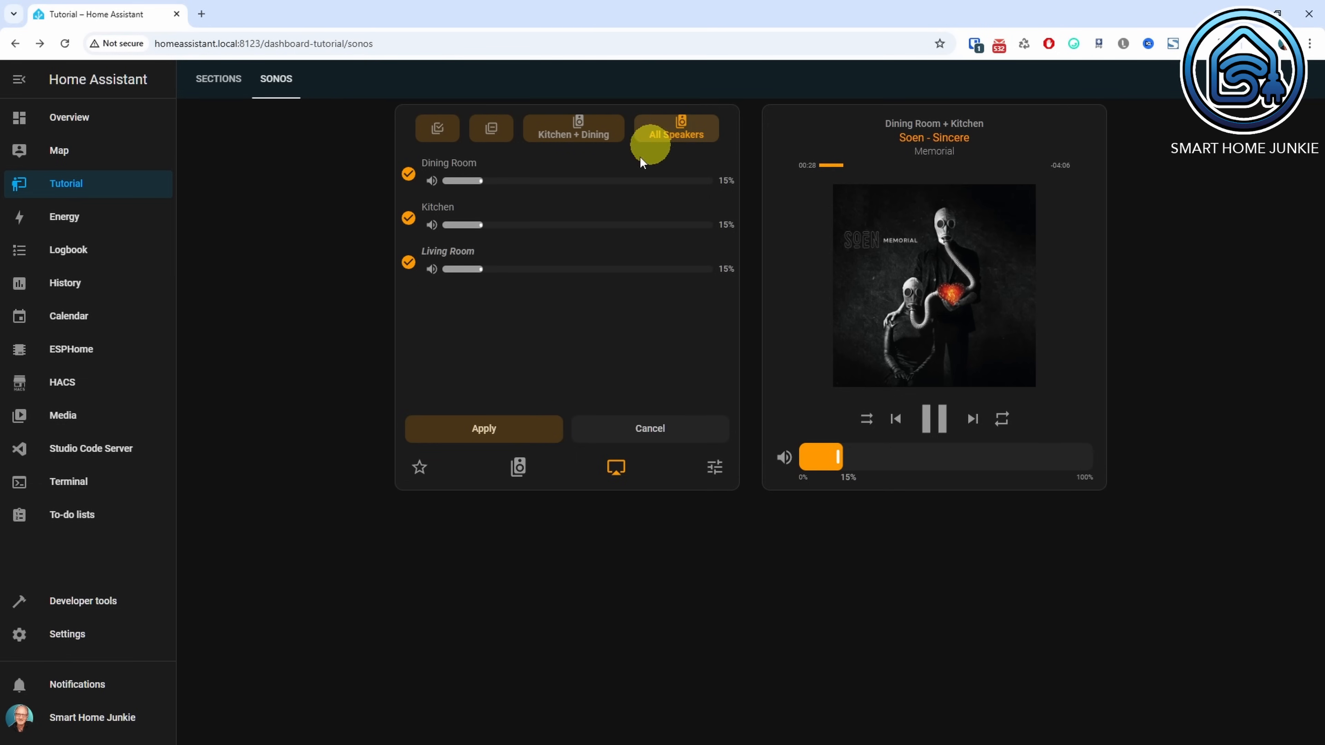
left_click(505, 428)
left_click(505, 430)
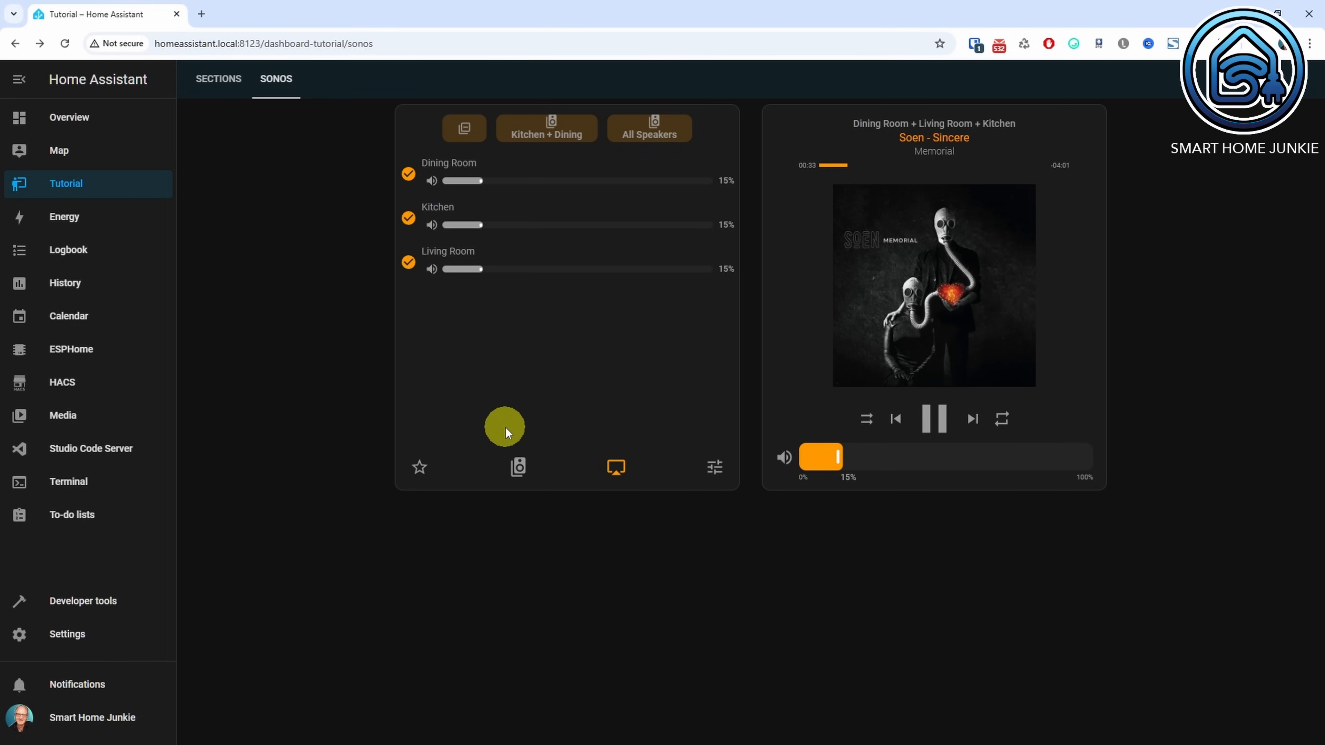
left_click_drag(475, 225, 535, 228)
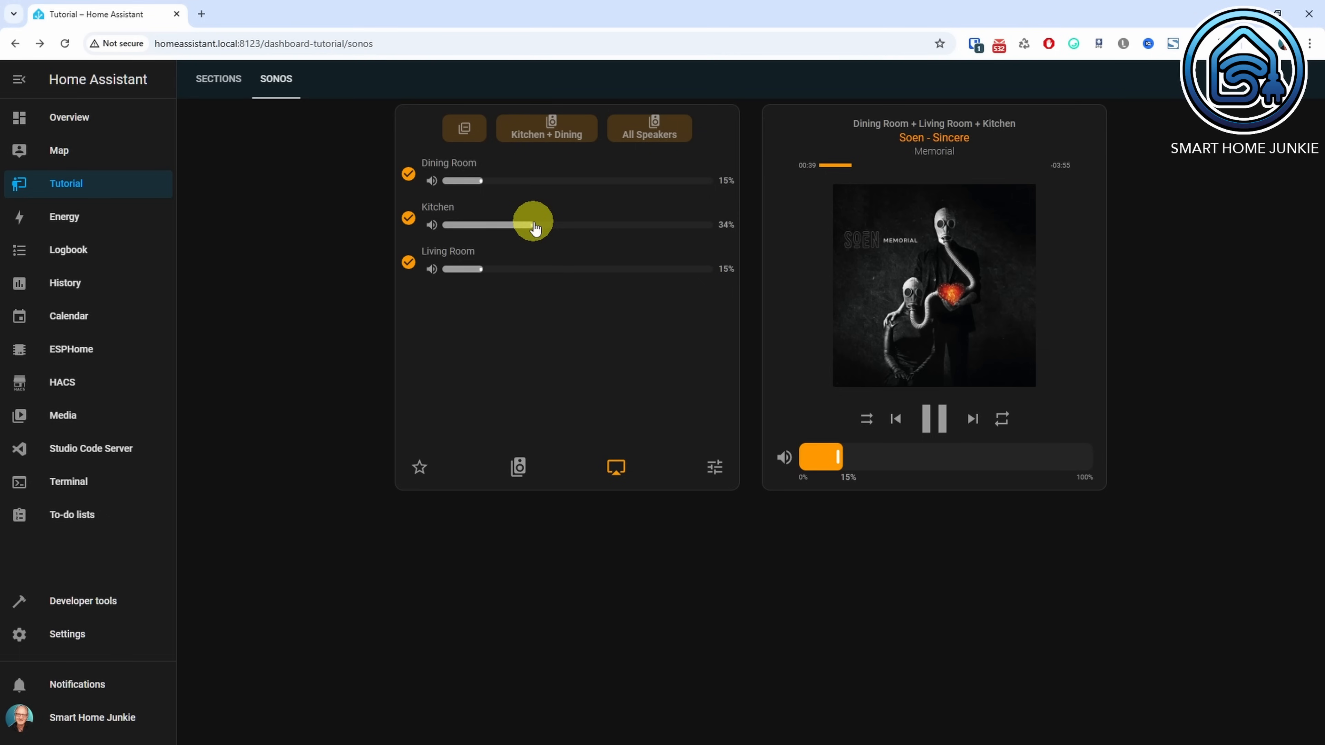
Apply the predefined Kitchen + Dining group and switch the player card to the Living Room speaker
left_click(548, 128)
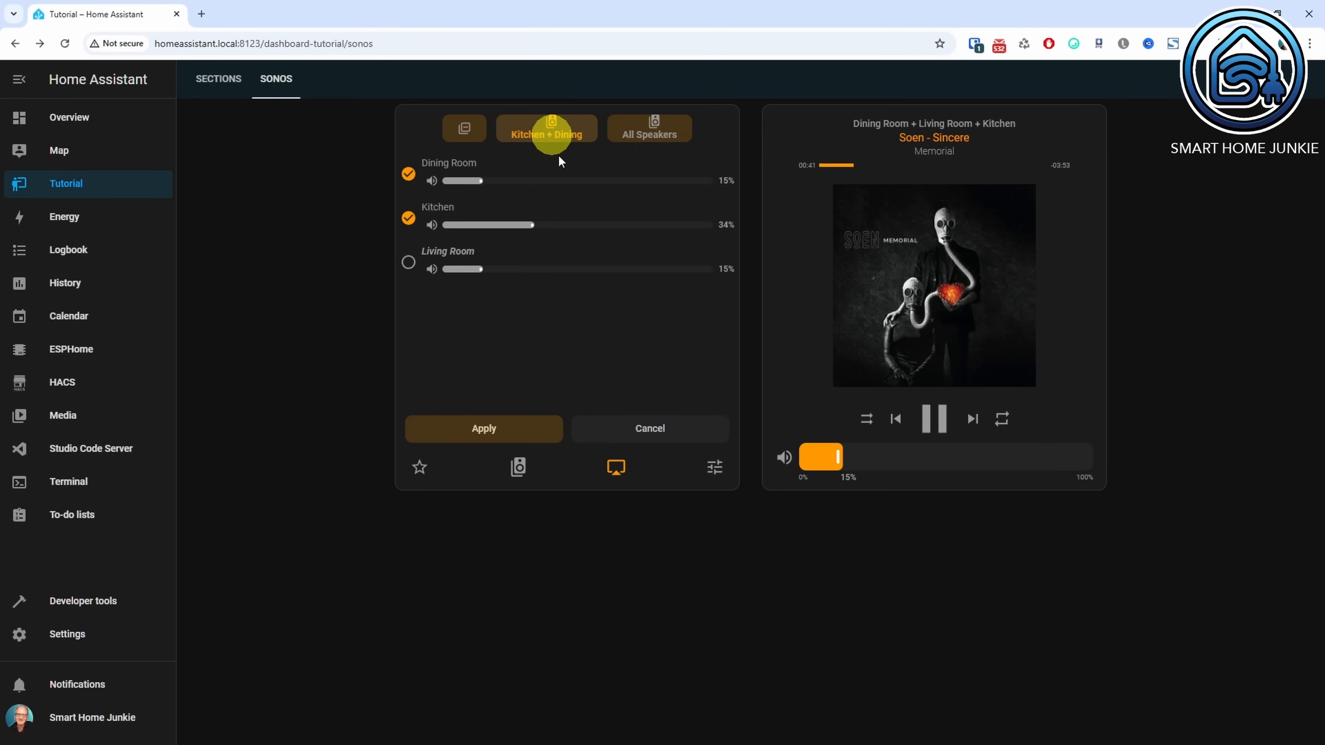
left_click(504, 433)
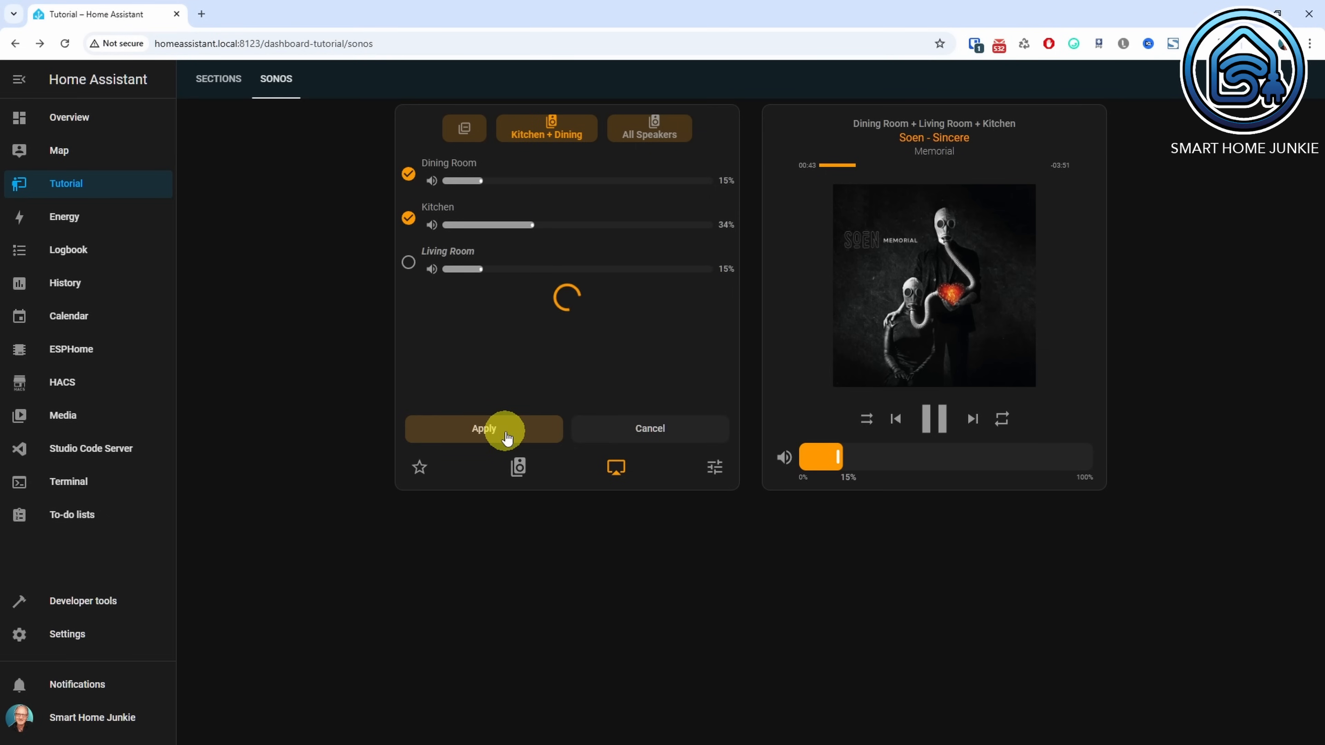
left_click(519, 470)
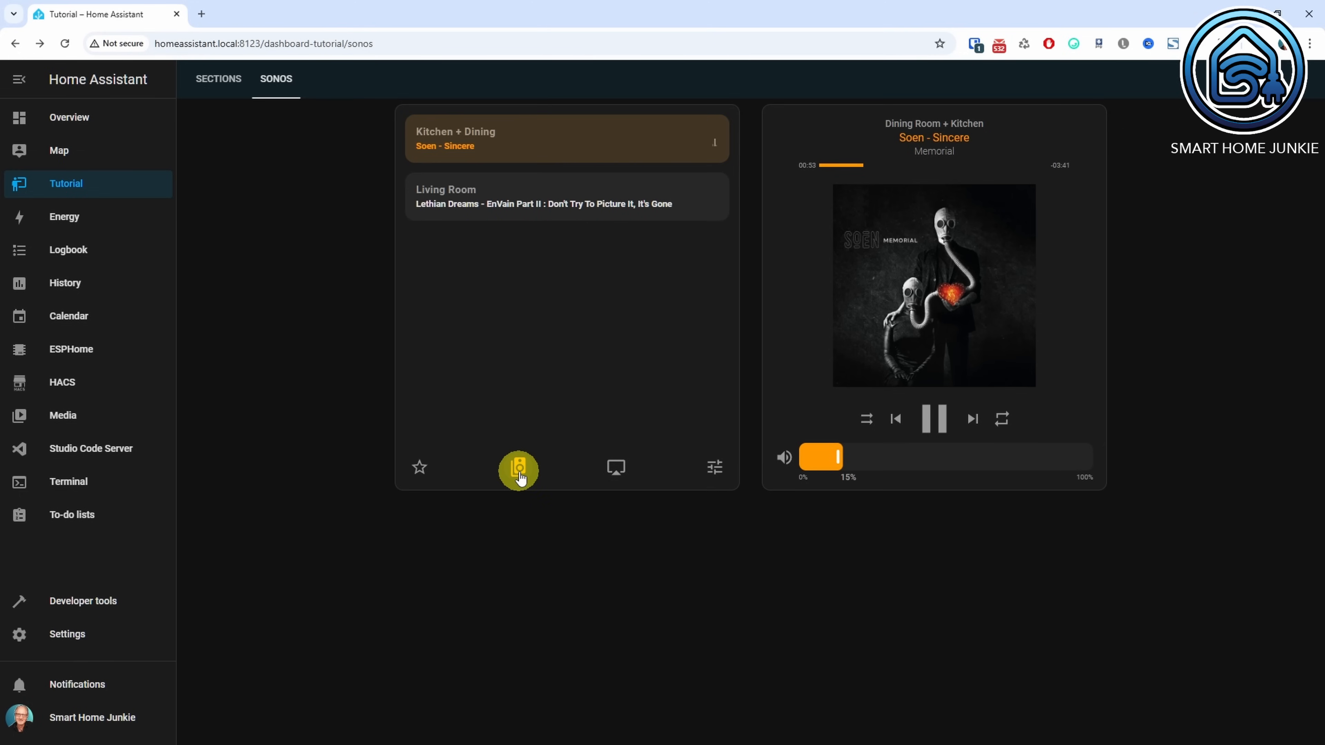
left_click(522, 198)
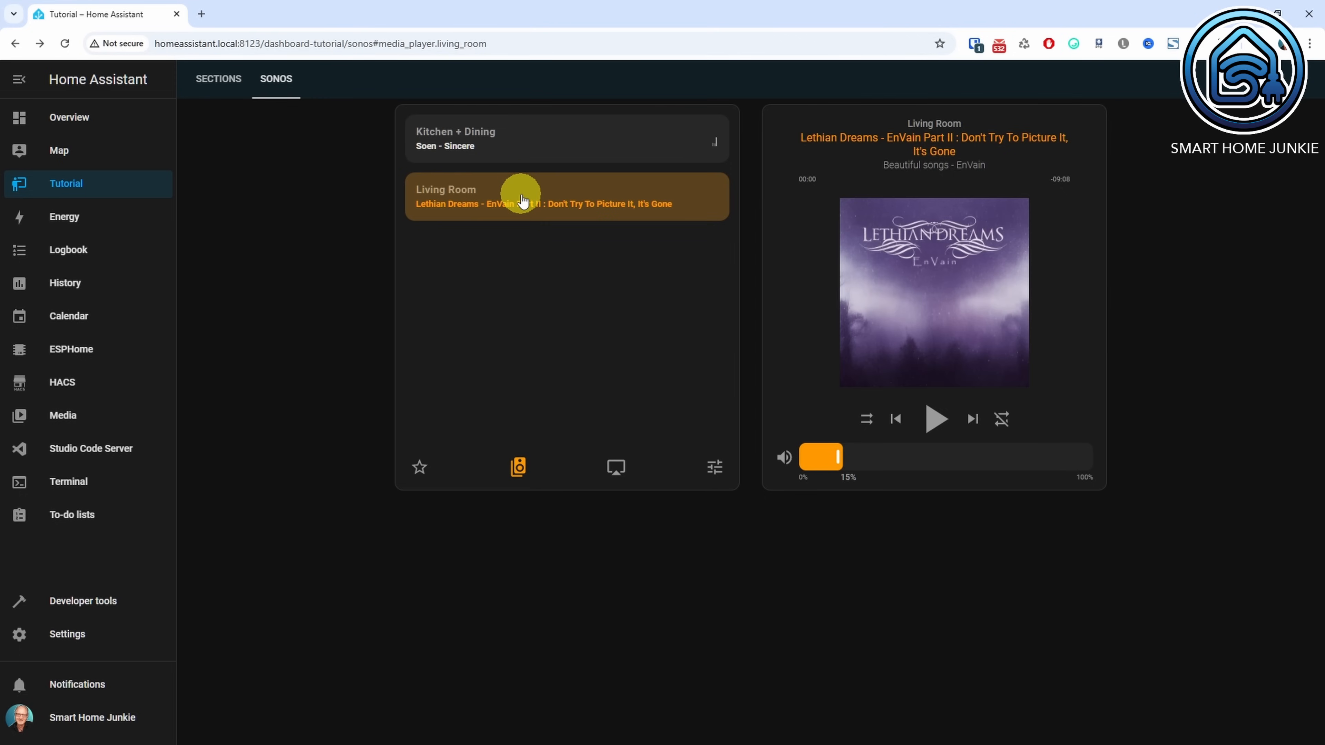
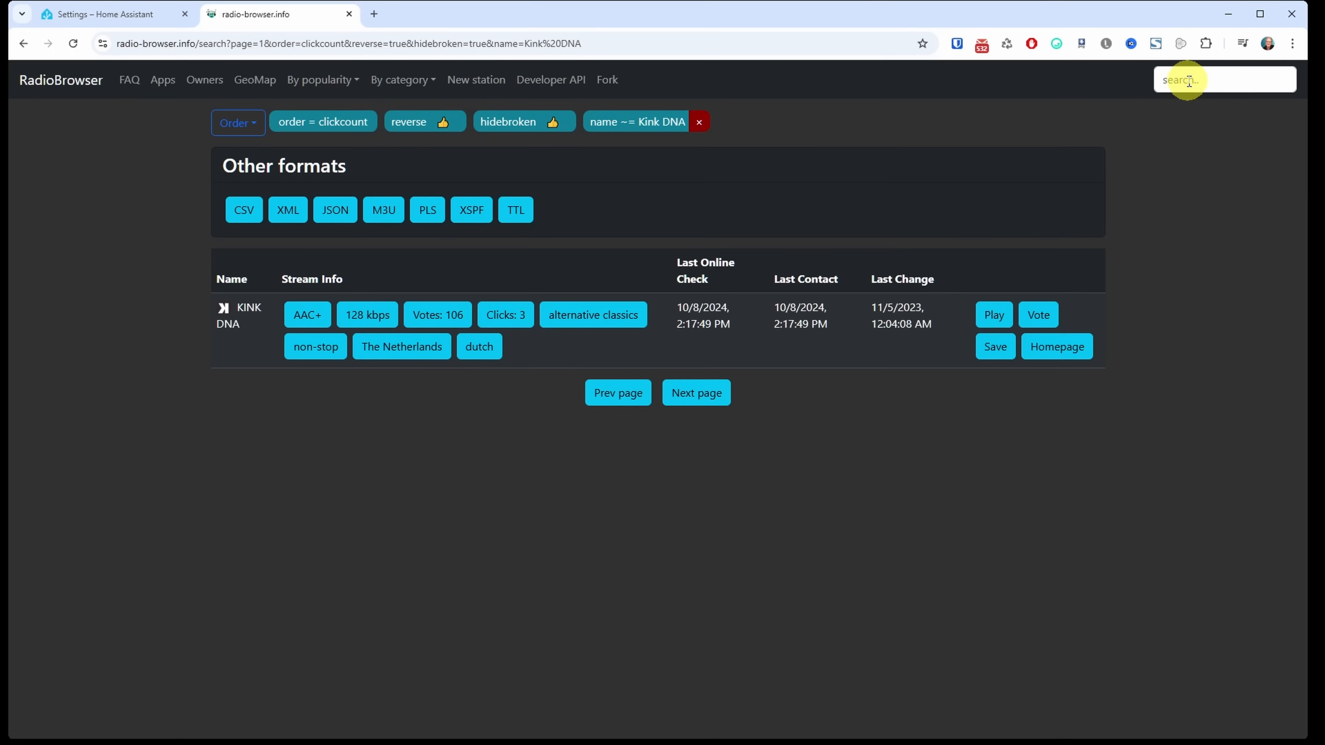
Open the KINK DNA station's details on radio-browser.info and select the station ID in the page address
left_click(232, 325)
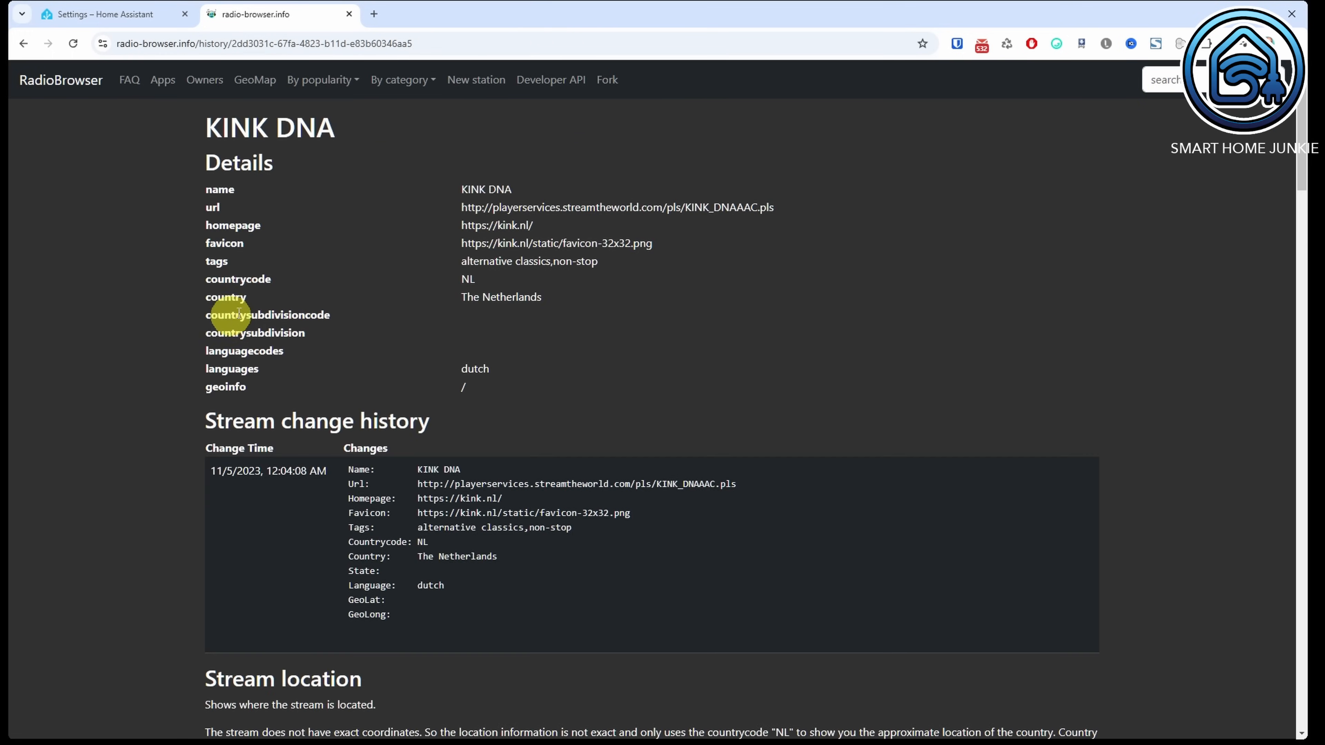
left_click_drag(416, 44, 251, 45)
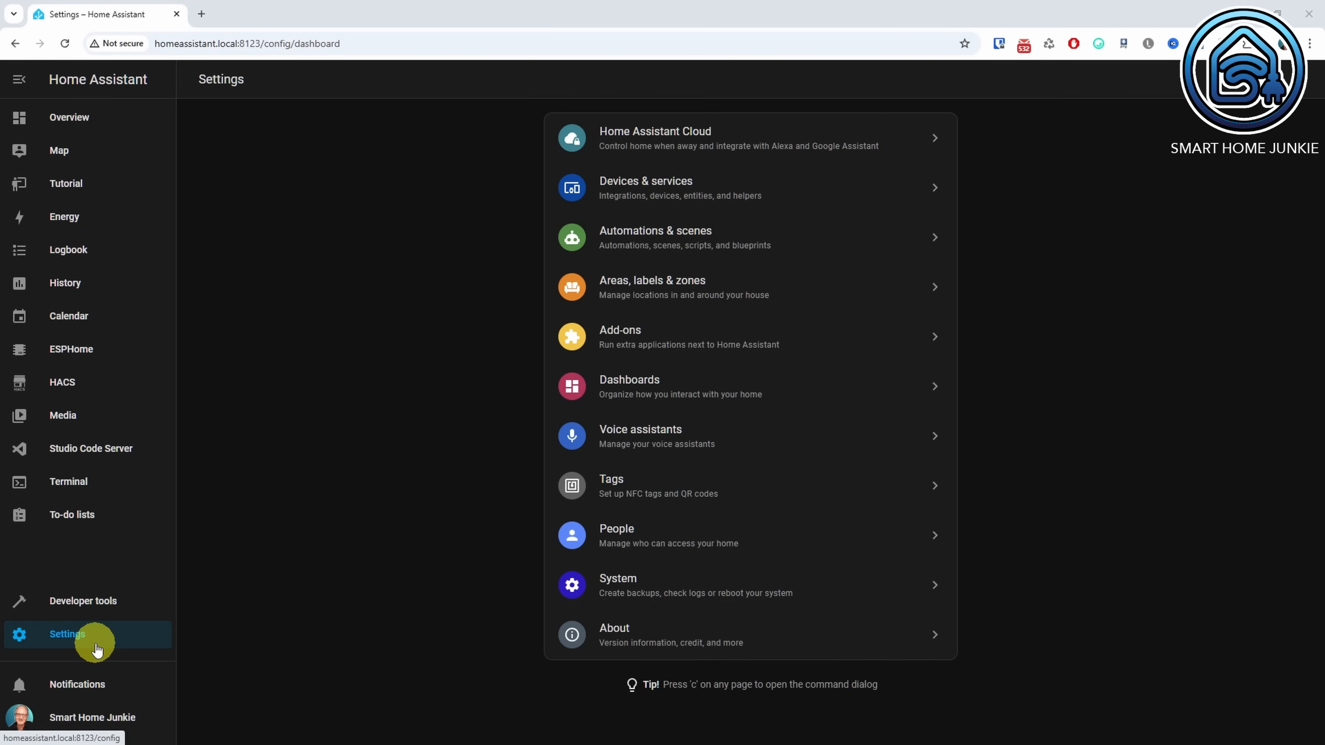
Try to add the Radio Browser integration in Home Assistant, searching the brands for "radio"
left_click(660, 180)
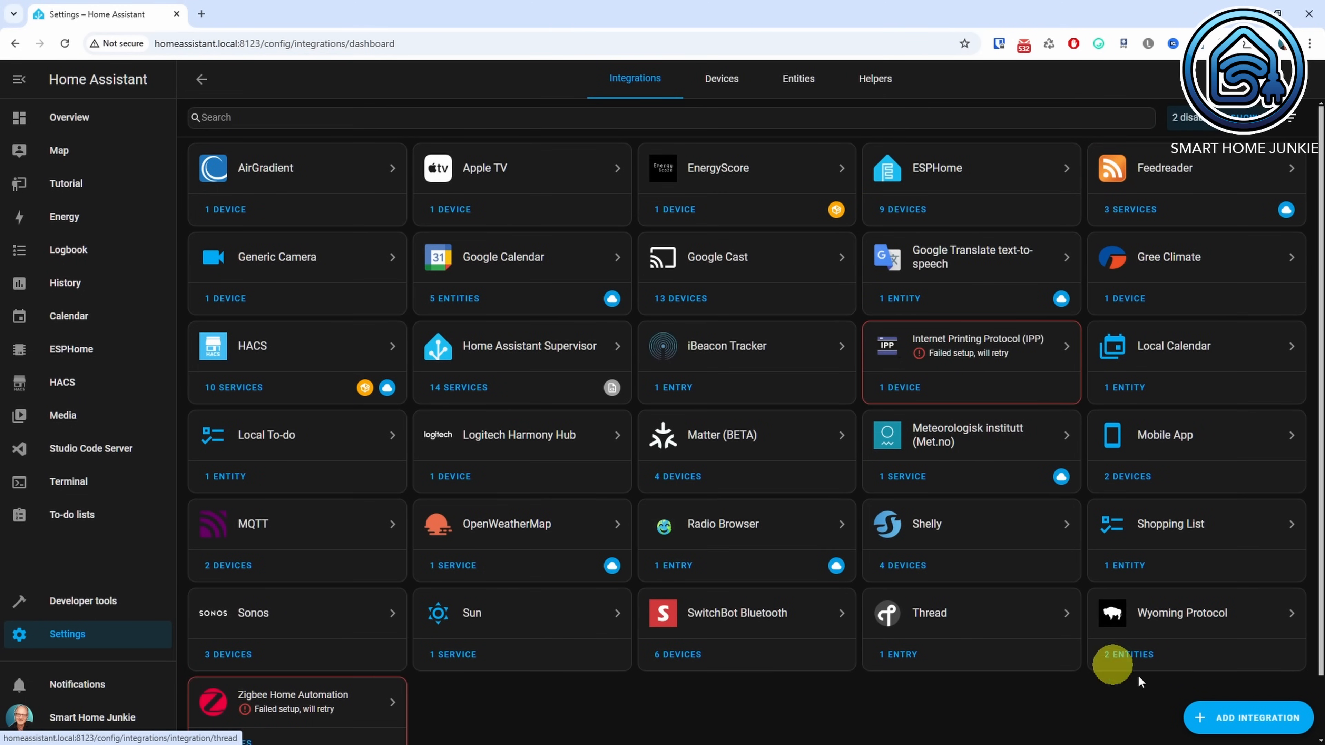
left_click(1245, 726)
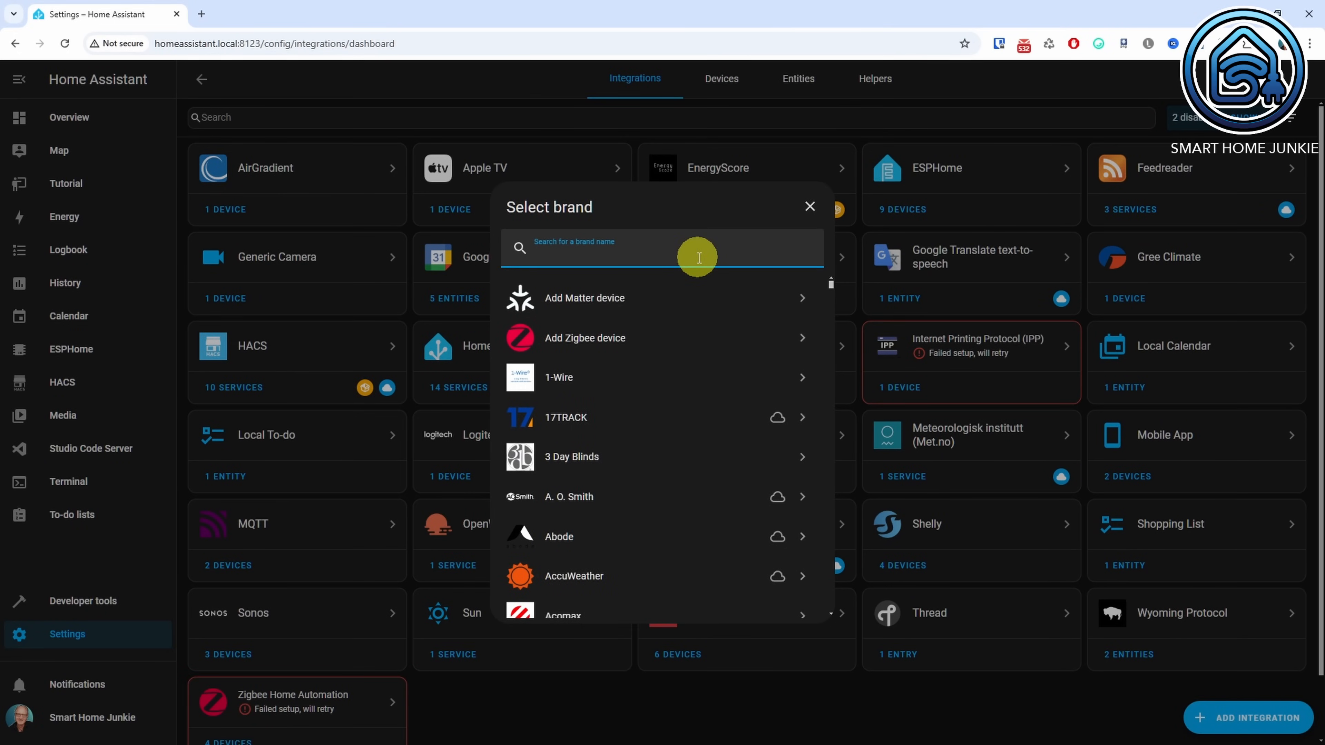
type("radio")
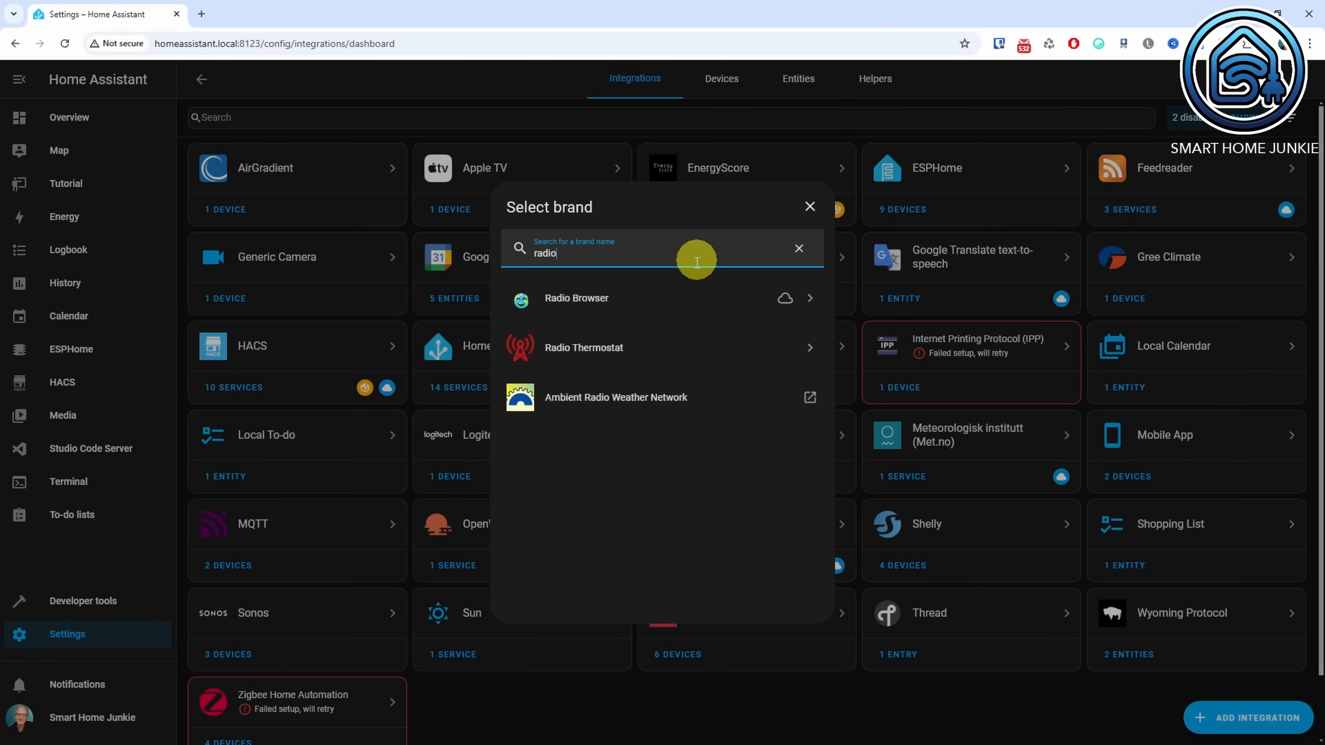
left_click(690, 295)
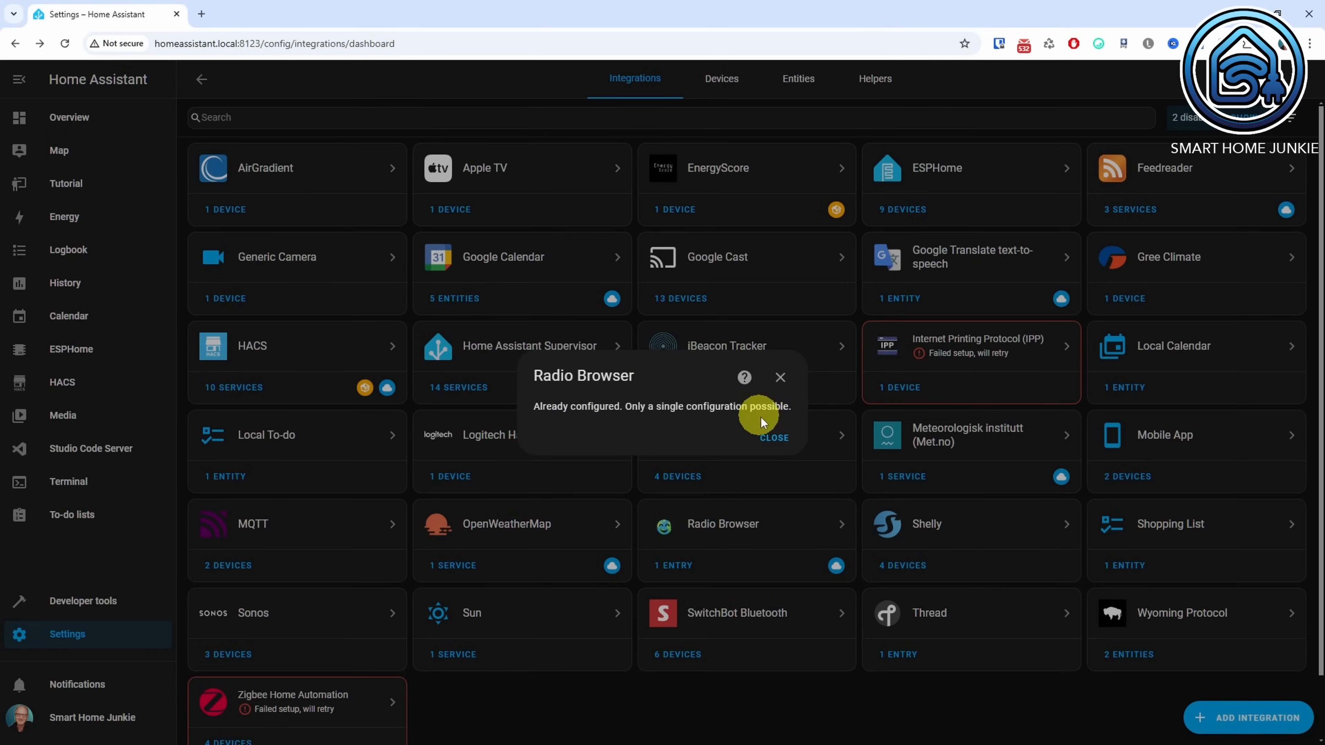
left_click(777, 438)
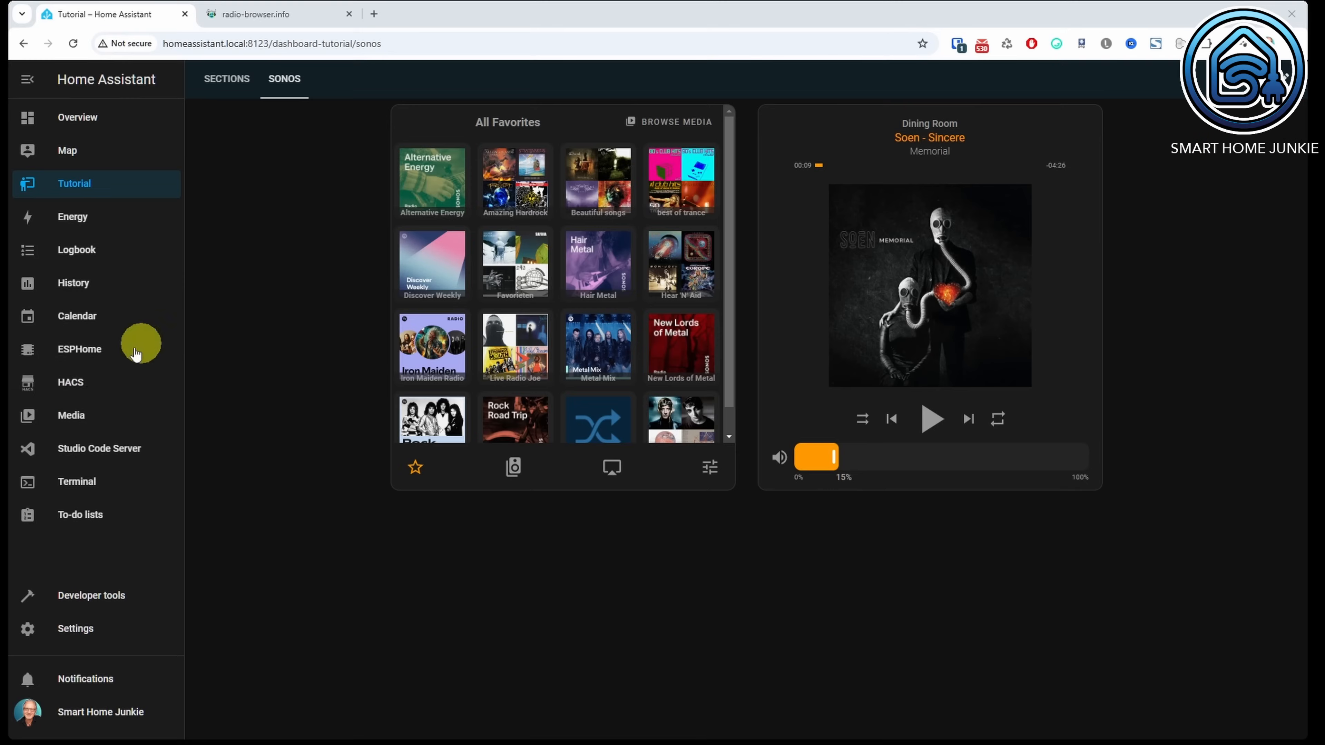
Search HACS for "button", download the button-card repository and reload the browser
left_click(63, 391)
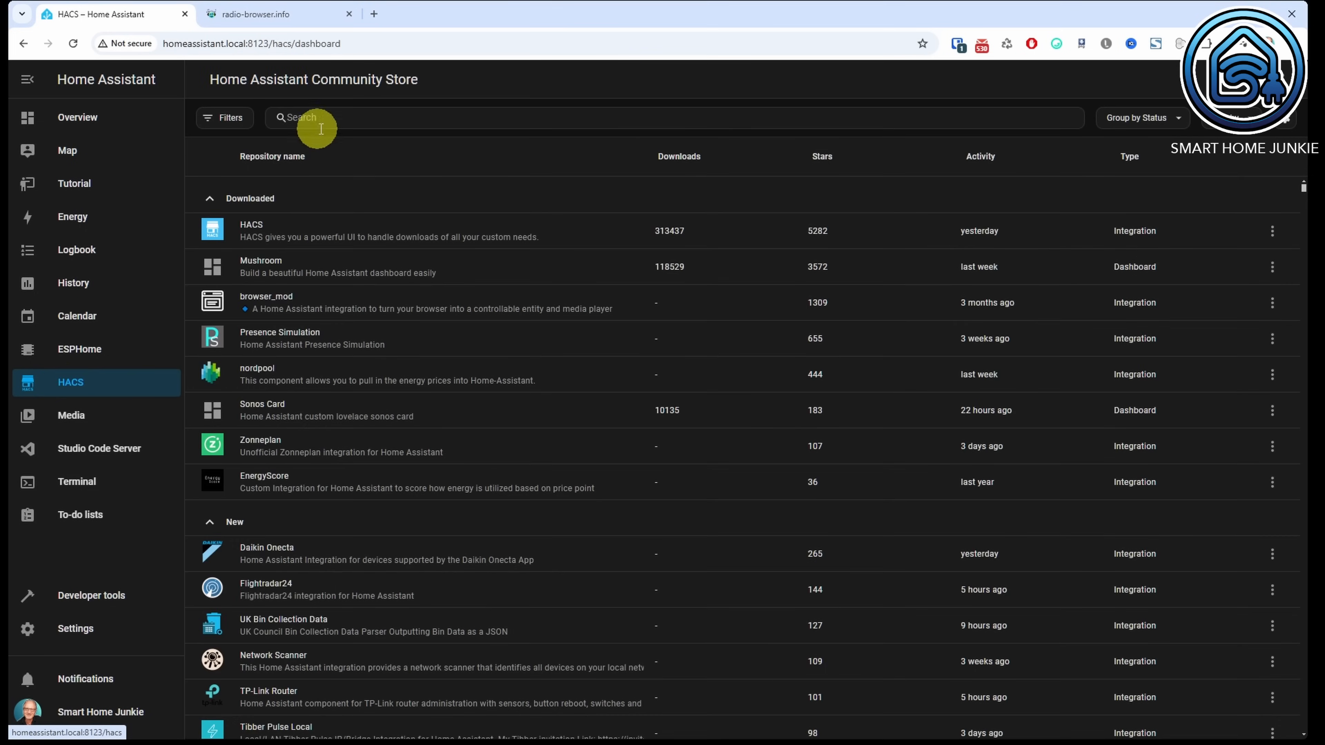
left_click(368, 120)
type("bu")
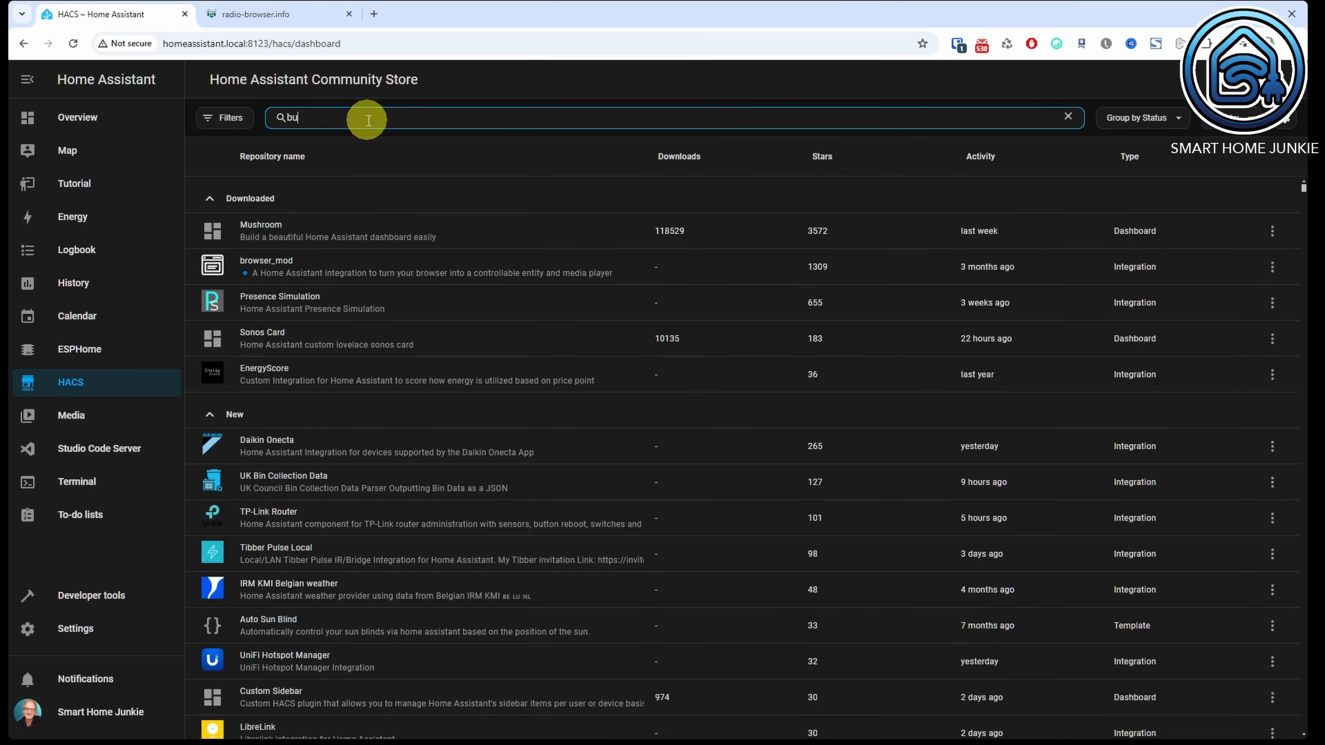
type("tton")
left_click(338, 308)
left_click(338, 305)
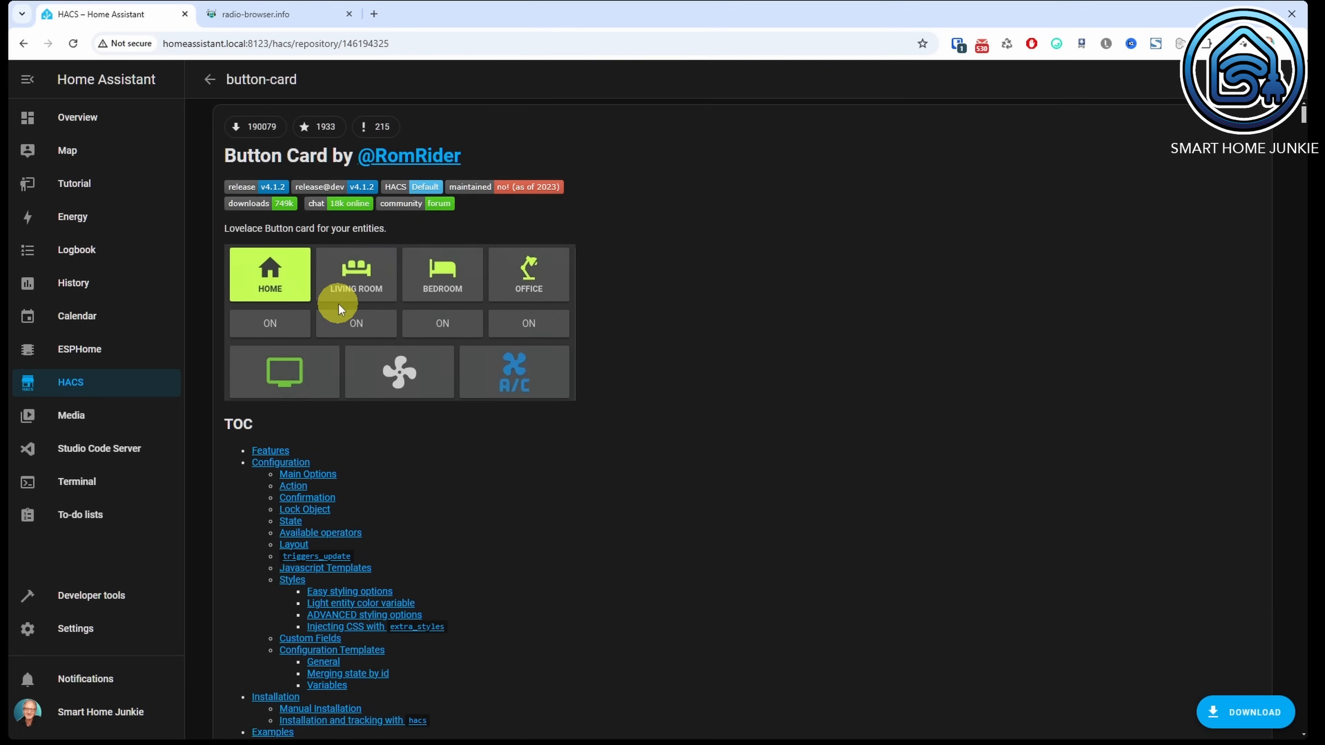
left_click(1231, 713)
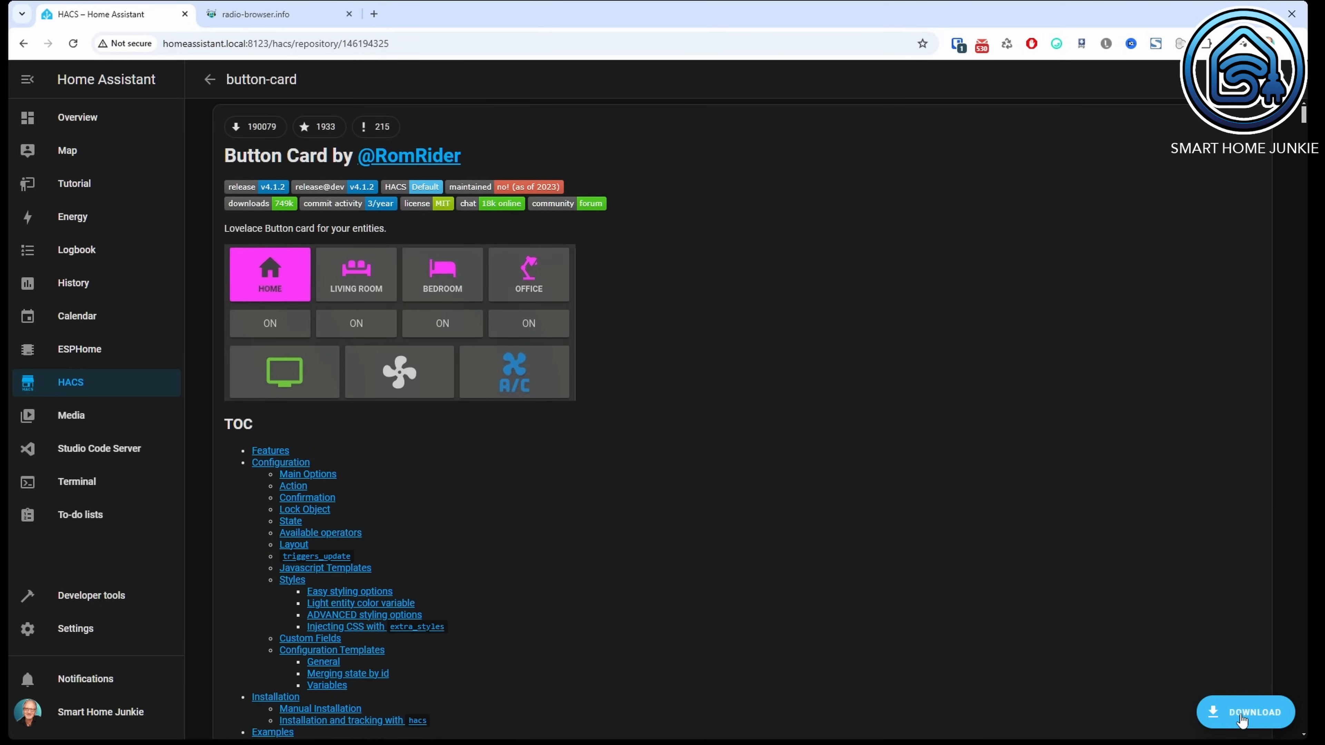
left_click(875, 488)
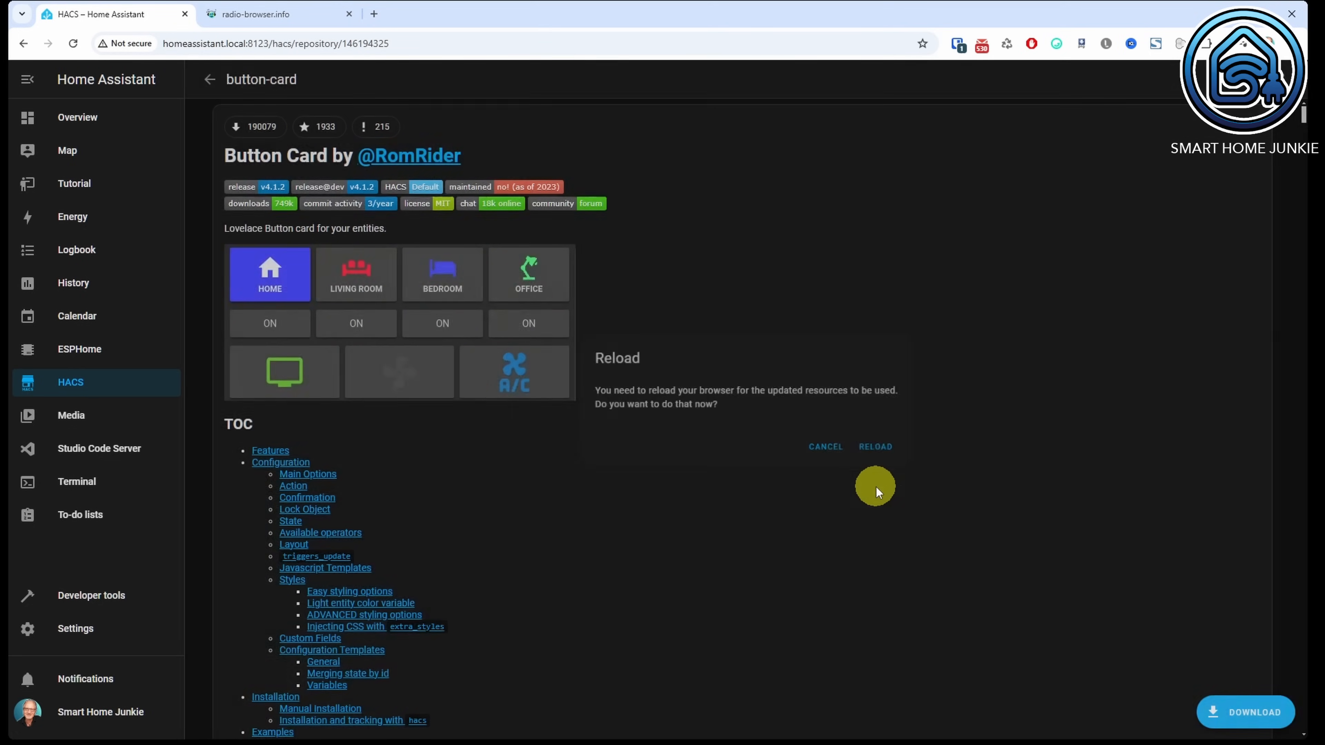
left_click(887, 450)
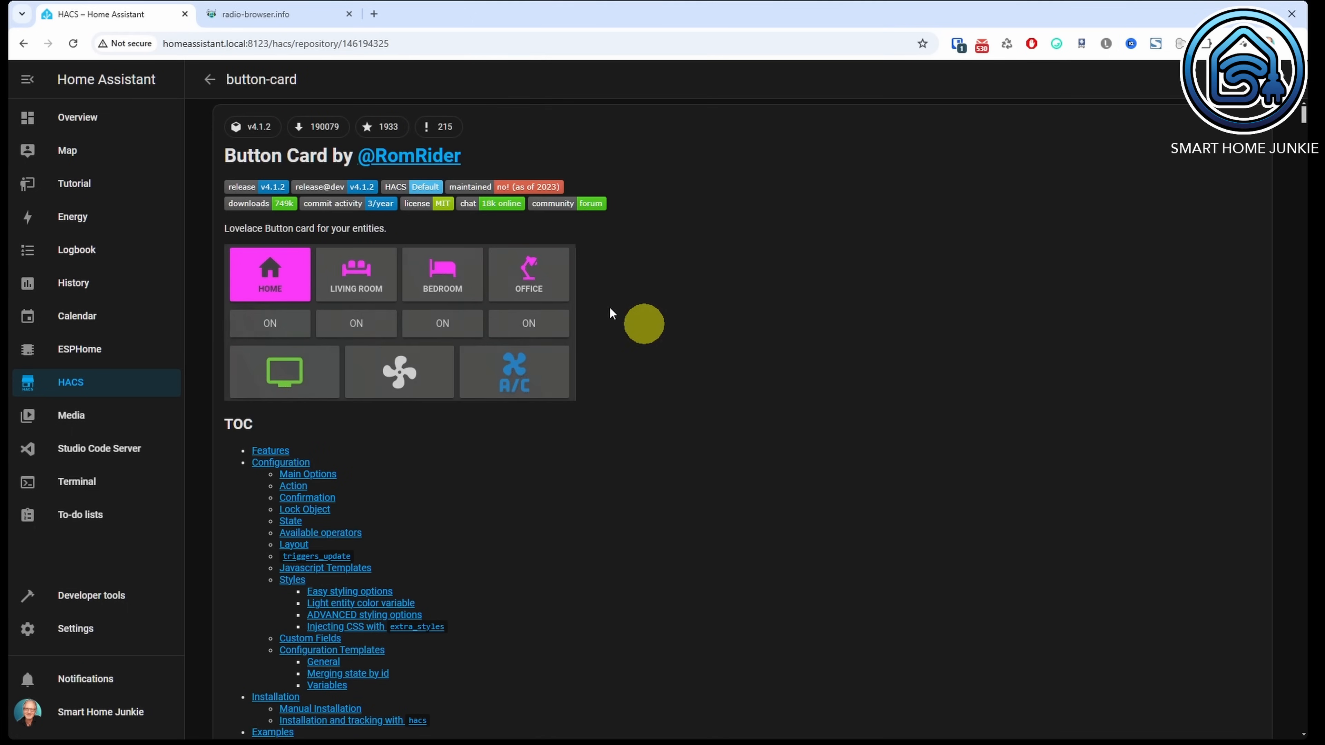
Search HACS for "card-mod", download the card-mod repository and reload the browser
left_click(209, 79)
left_click(340, 118)
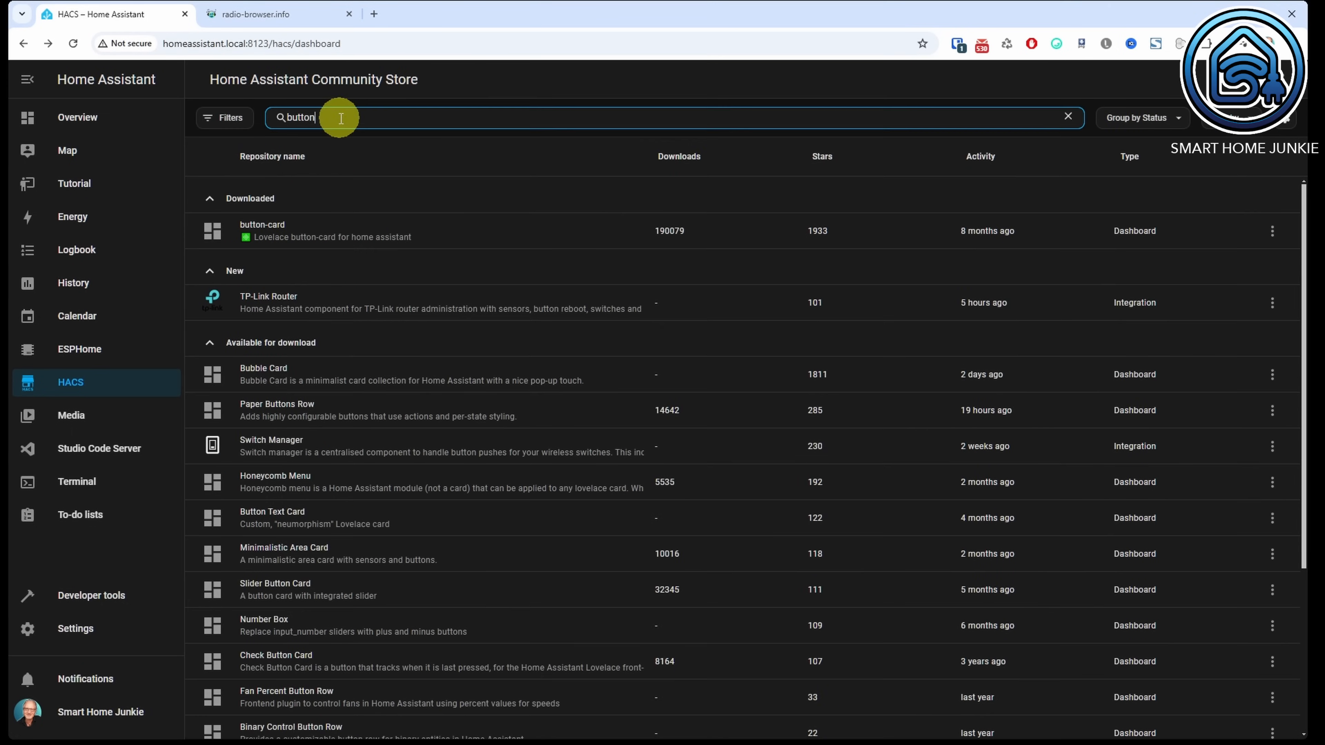
key("BackSpace")
key("BackSpace")
key("BackSpace")
key("BackSpace")
type("card-mod")
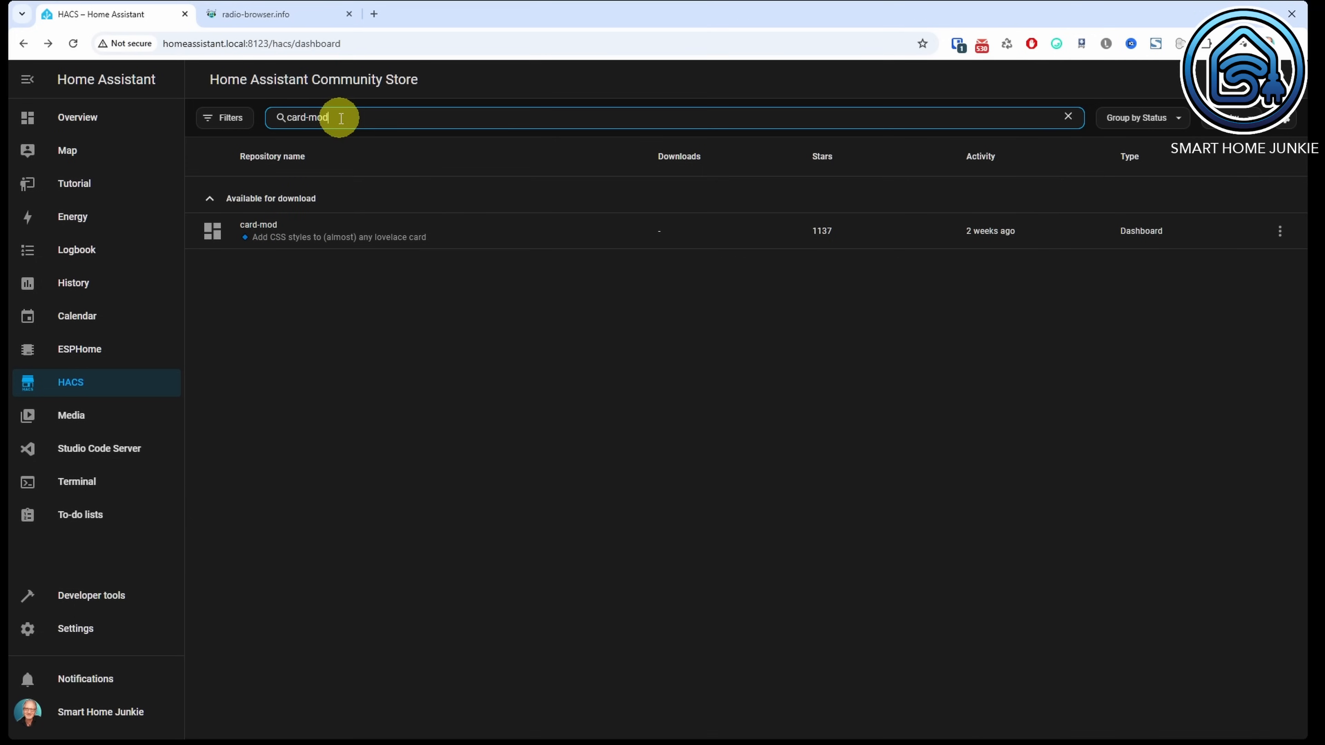
left_click(341, 233)
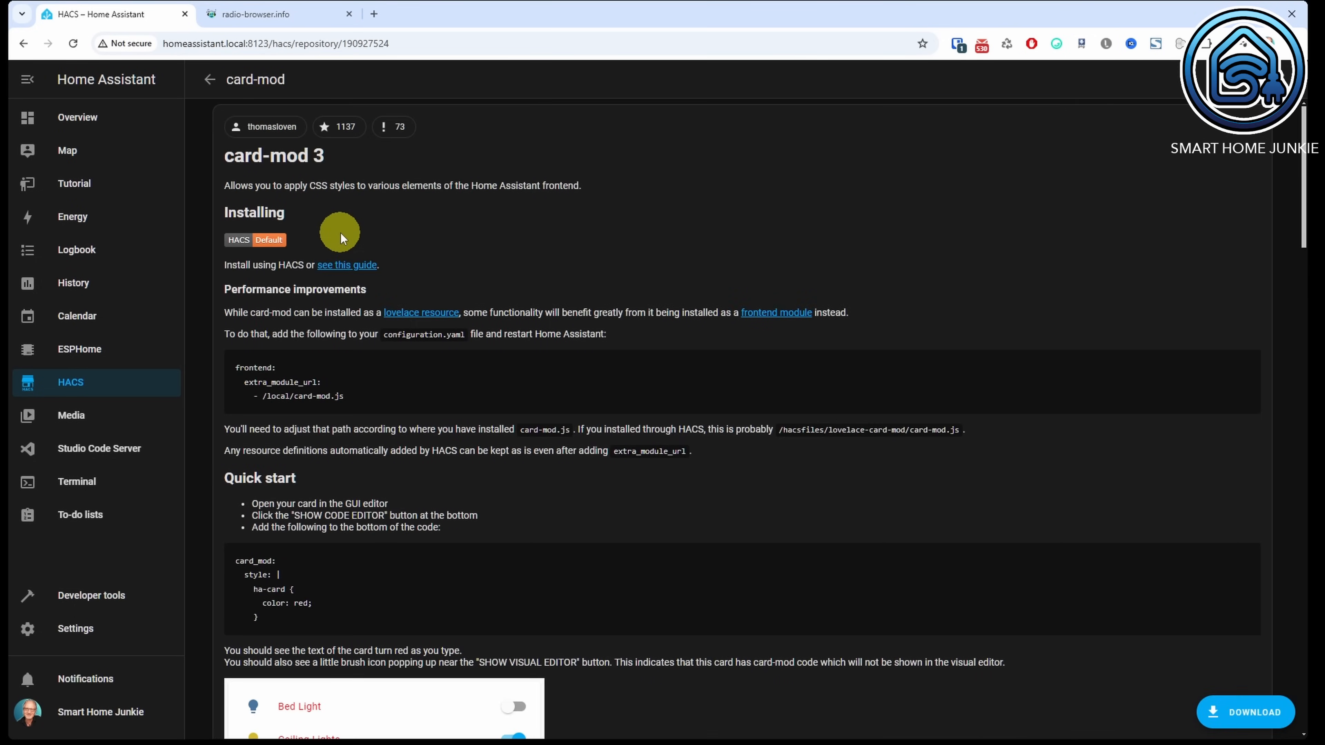
left_click(1258, 715)
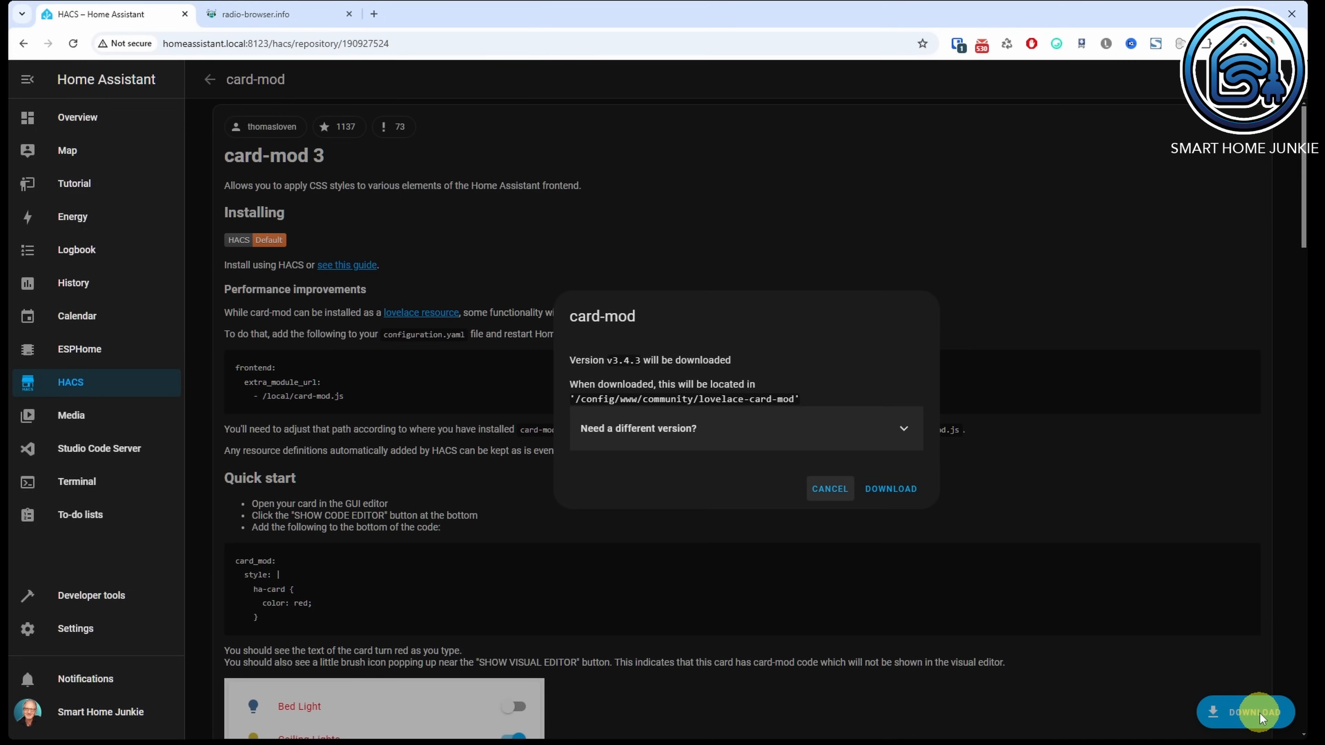
left_click(893, 490)
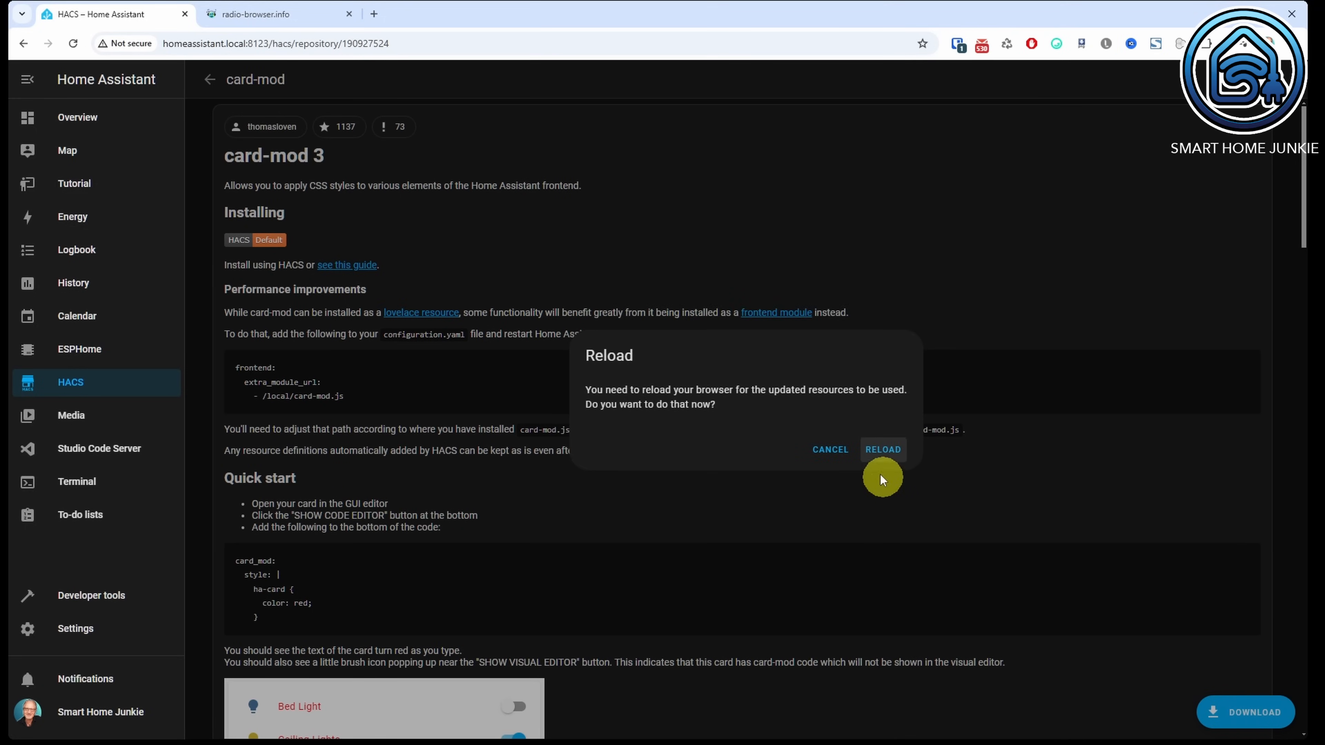
left_click(879, 450)
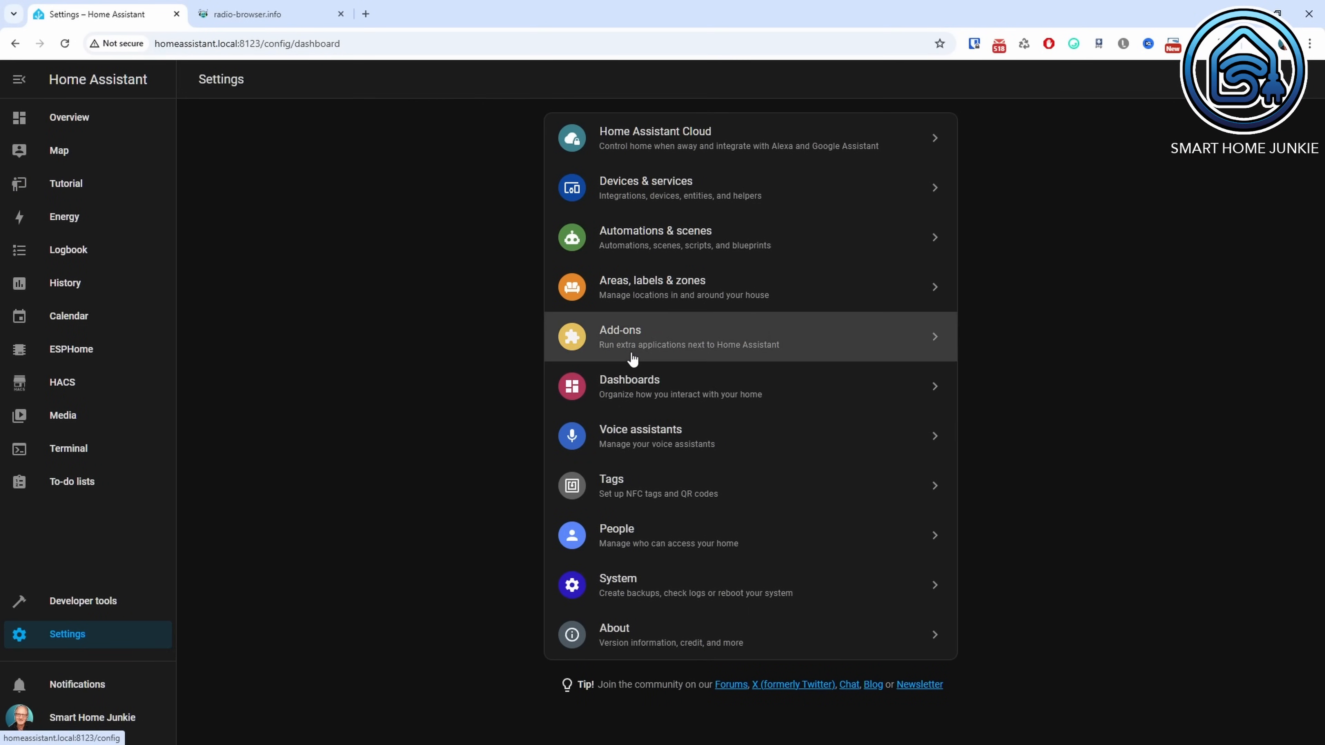
Find Studio Code Server in the add-on store by searching for "studio" and install it
left_click(630, 353)
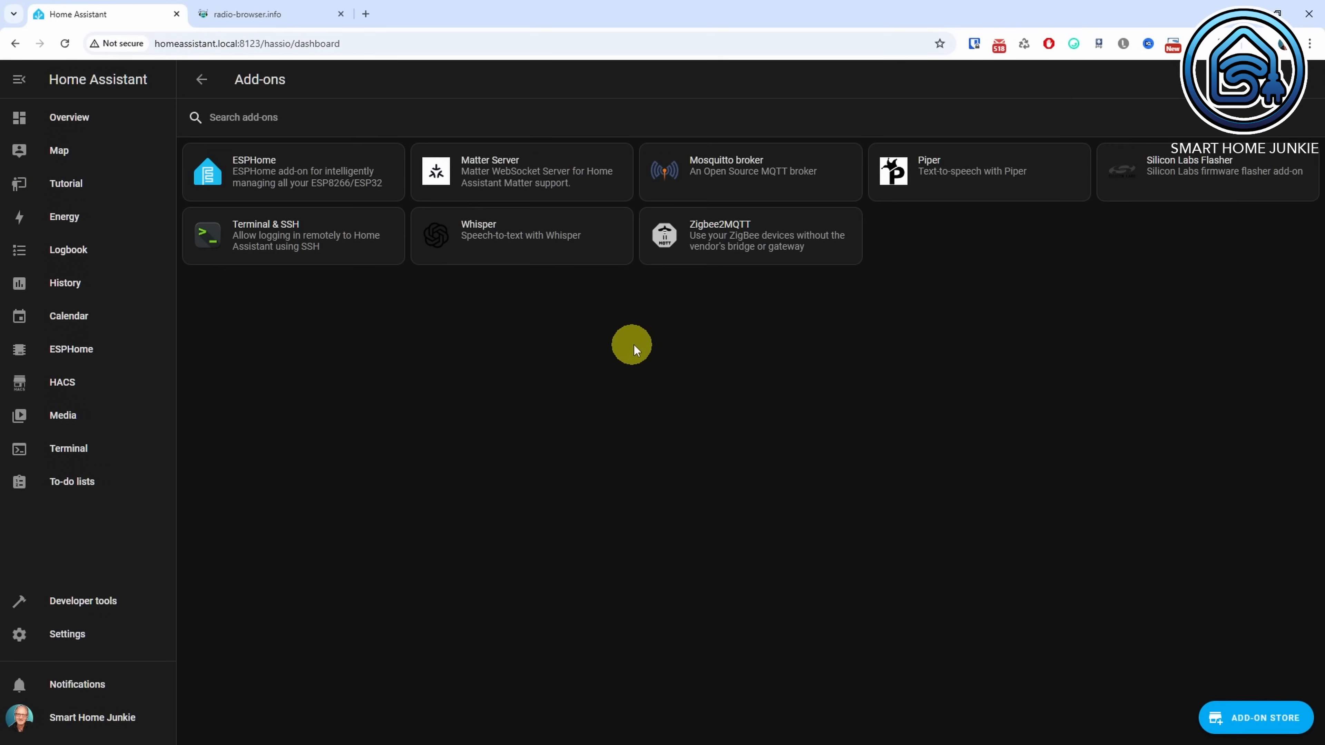
left_click(1259, 720)
left_click(326, 104)
type("studio")
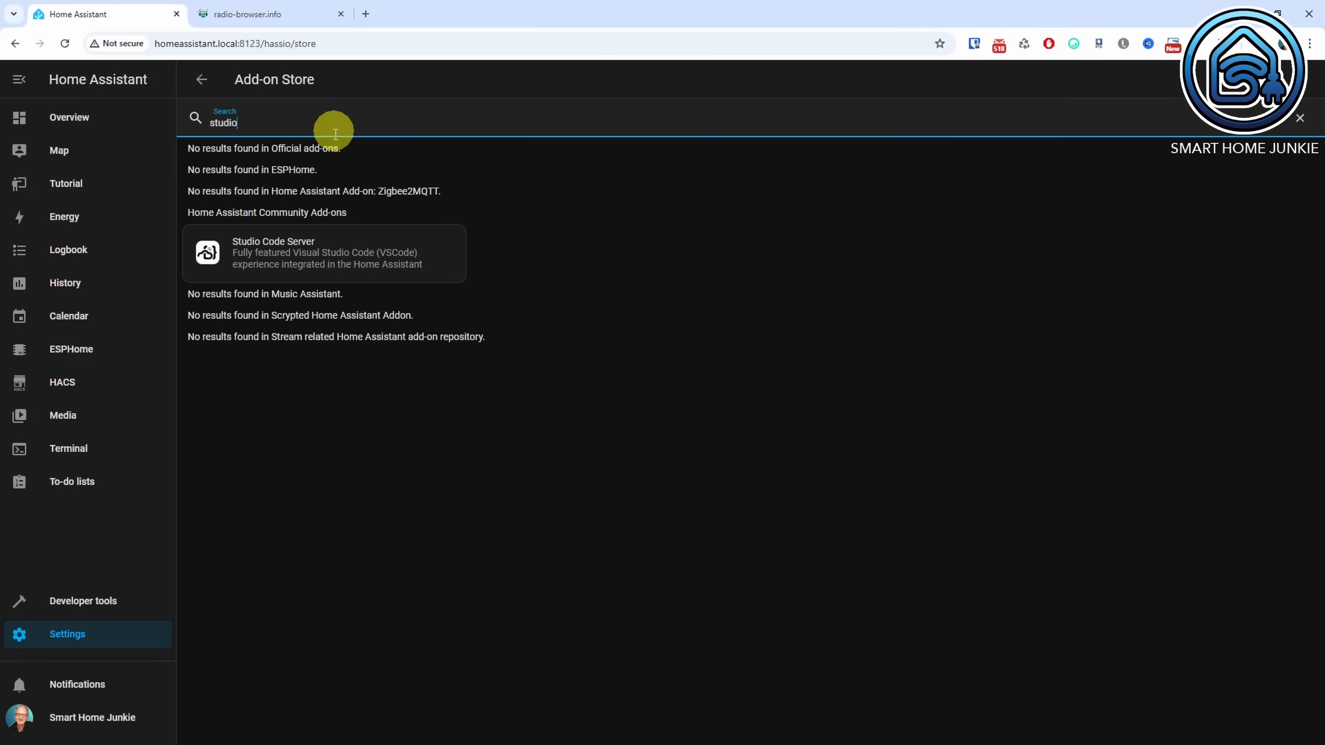
left_click(321, 258)
left_click(431, 325)
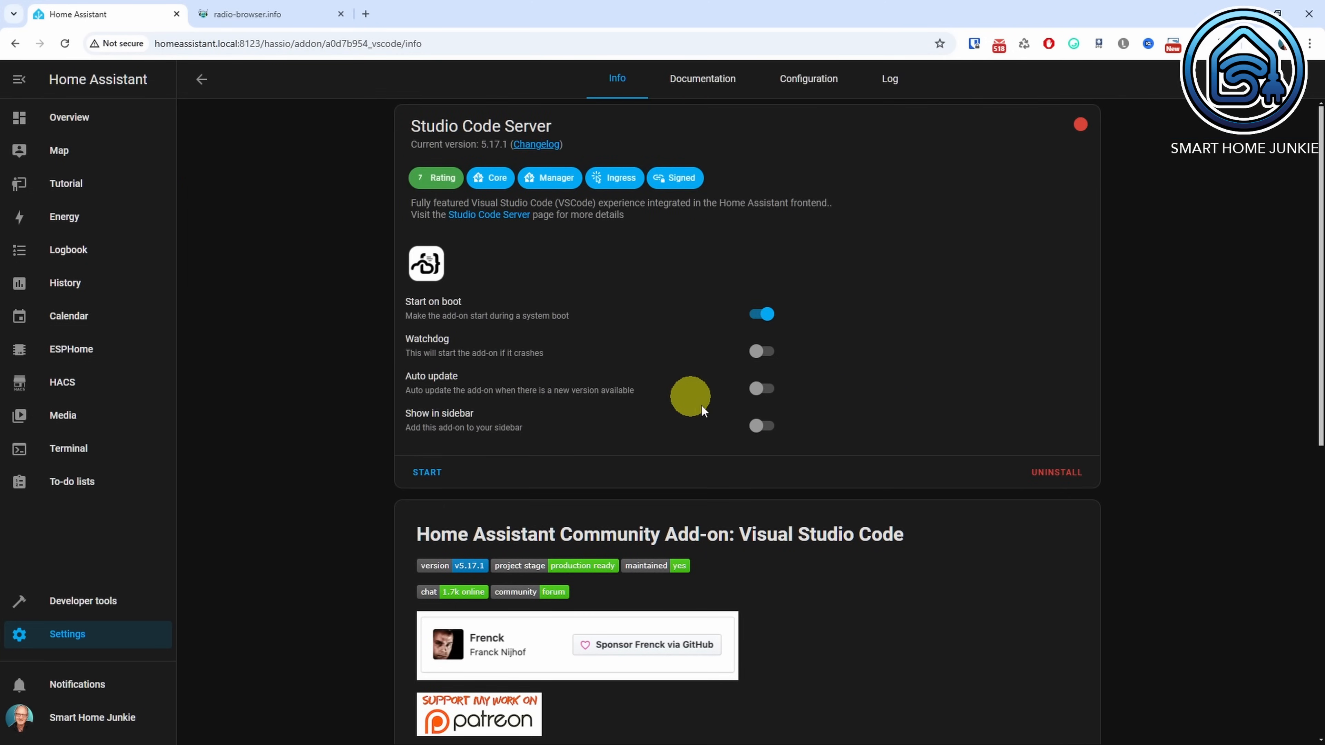
Enable Show in sidebar, Auto update and Watchdog for the Studio Code Server add-on
left_click(761, 426)
left_click(762, 388)
left_click(762, 351)
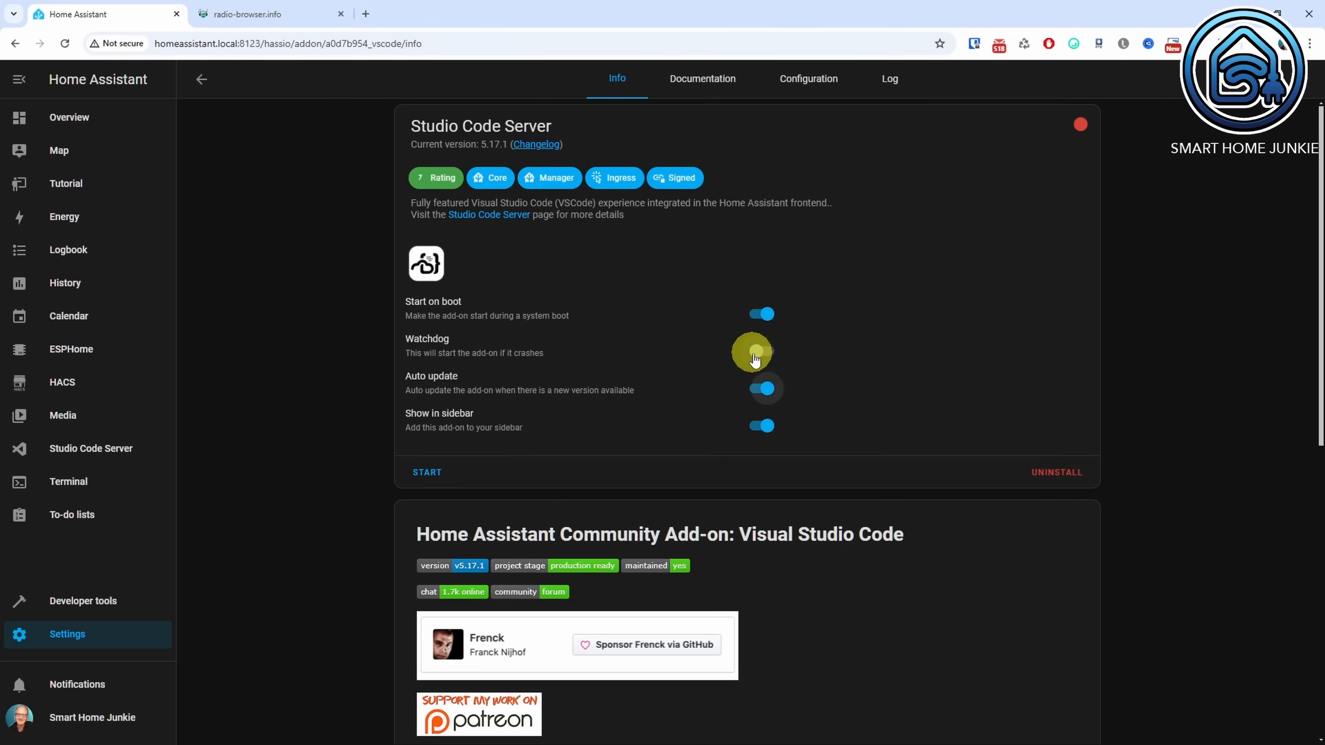
Start the Studio Code Server add-on and open it
left_click(459, 463)
left_click(82, 452)
left_click(85, 452)
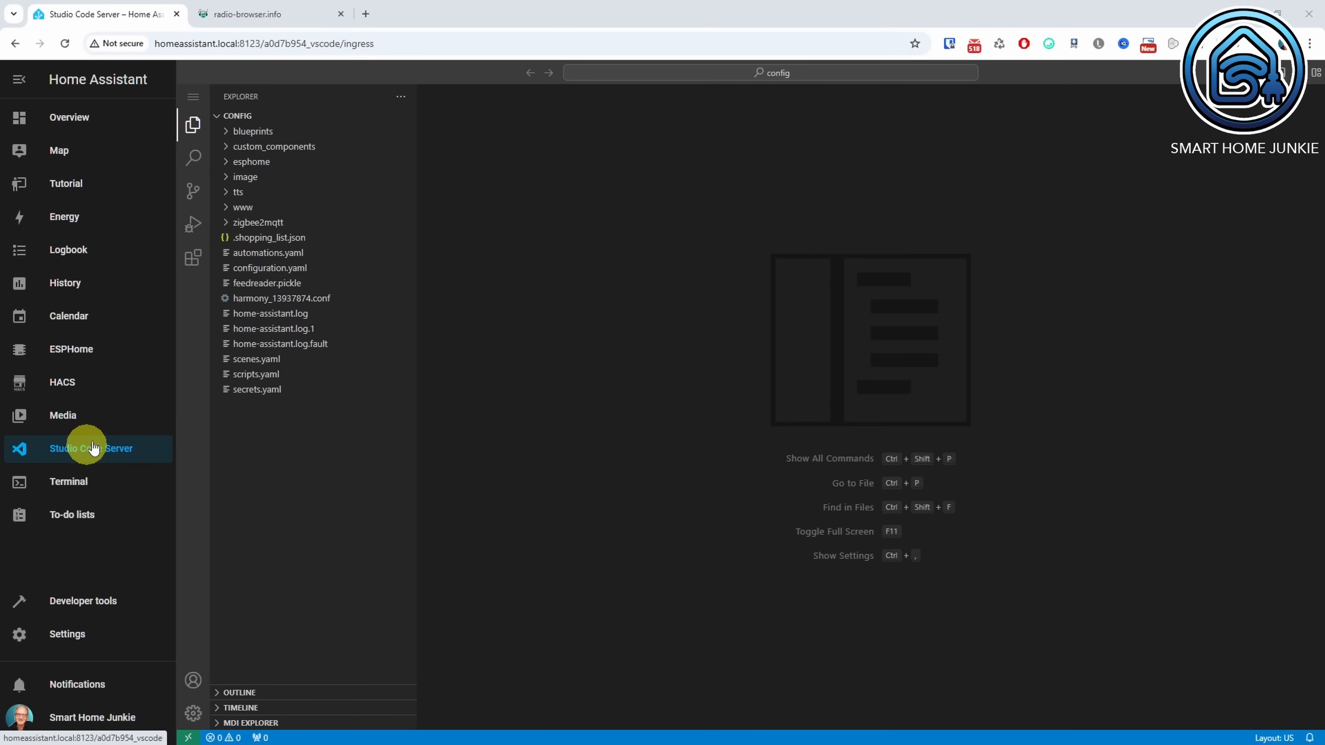
Create a folder named radio inside www and copy the ten selected station icons from Downloads\radio into it
right_click(243, 207)
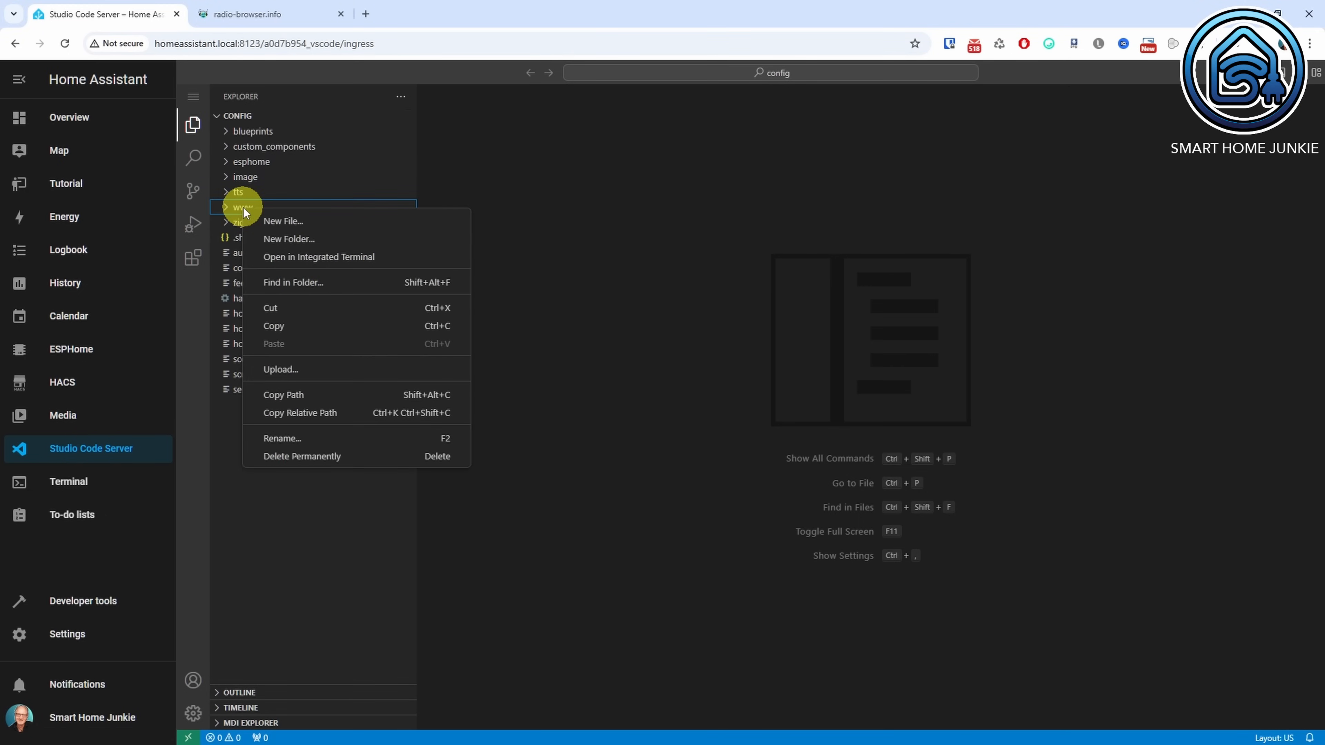
left_click(292, 240)
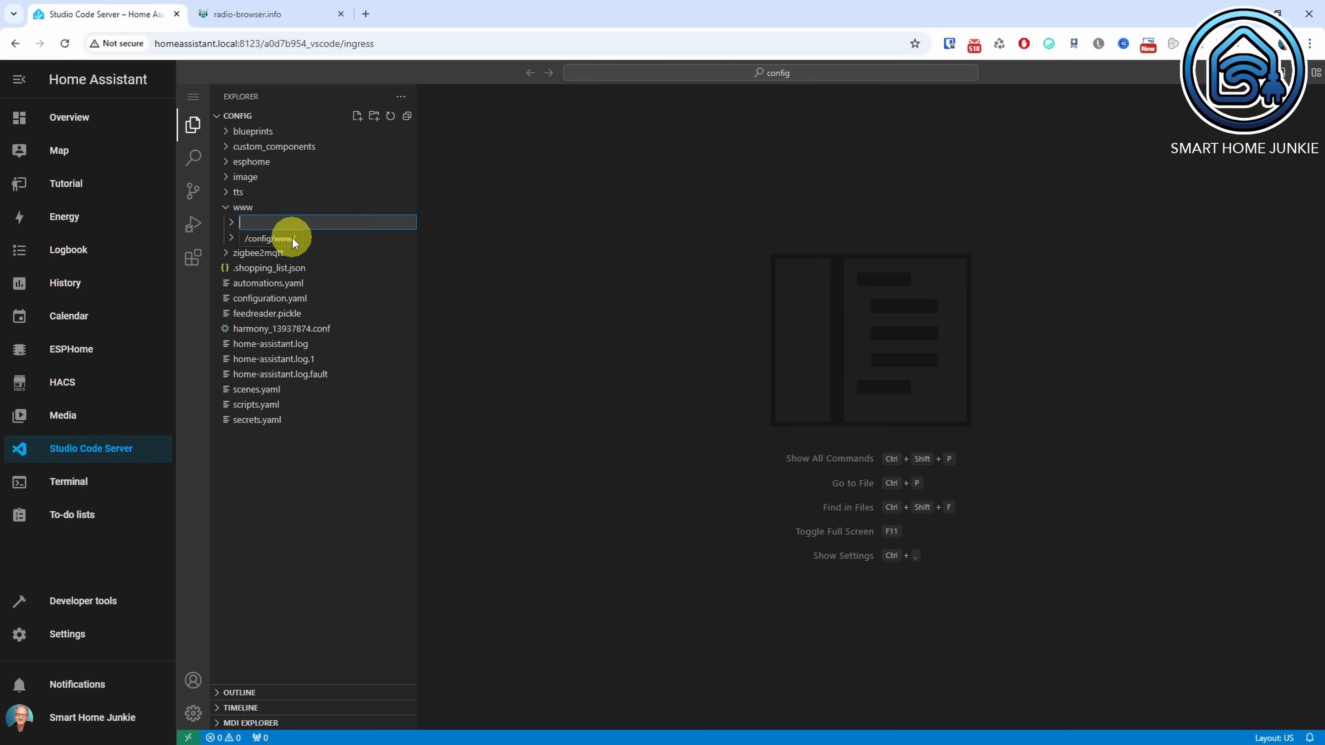
type("radio")
left_click(294, 243)
left_click(234, 227)
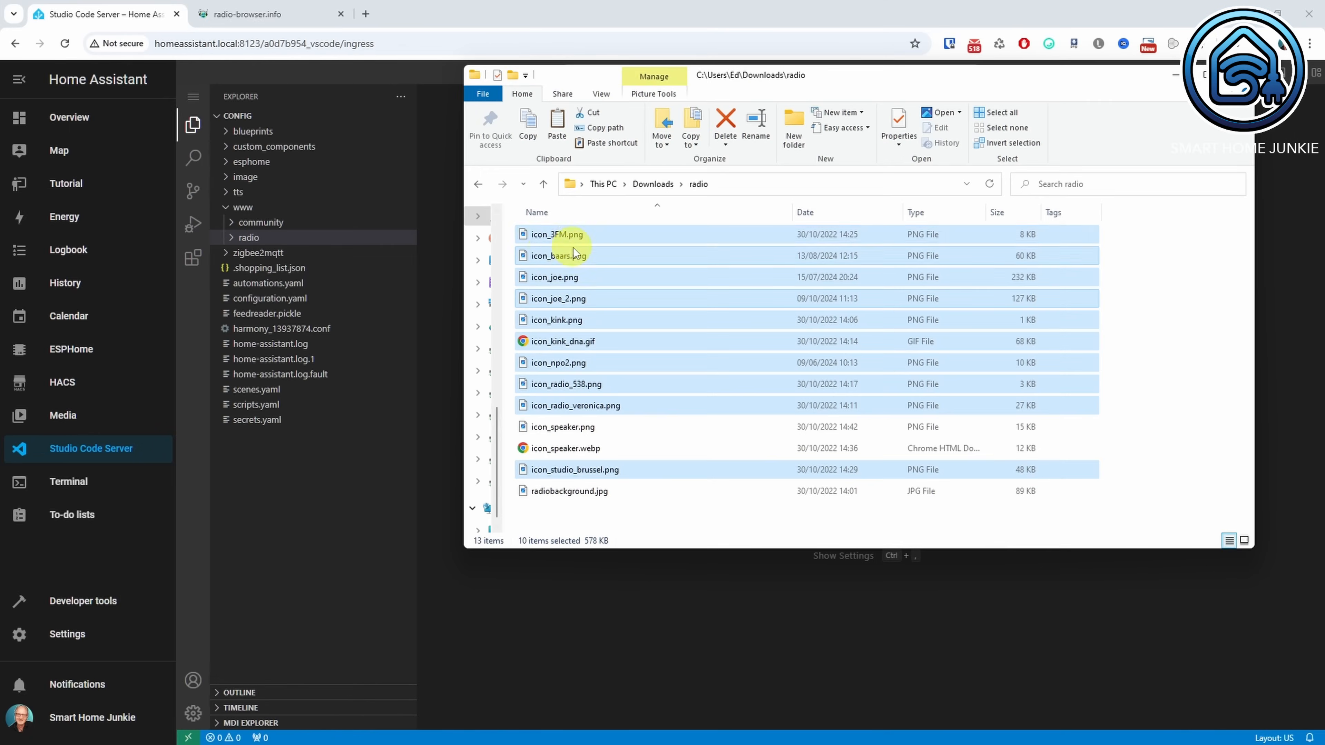
left_click_drag(582, 240, 255, 246)
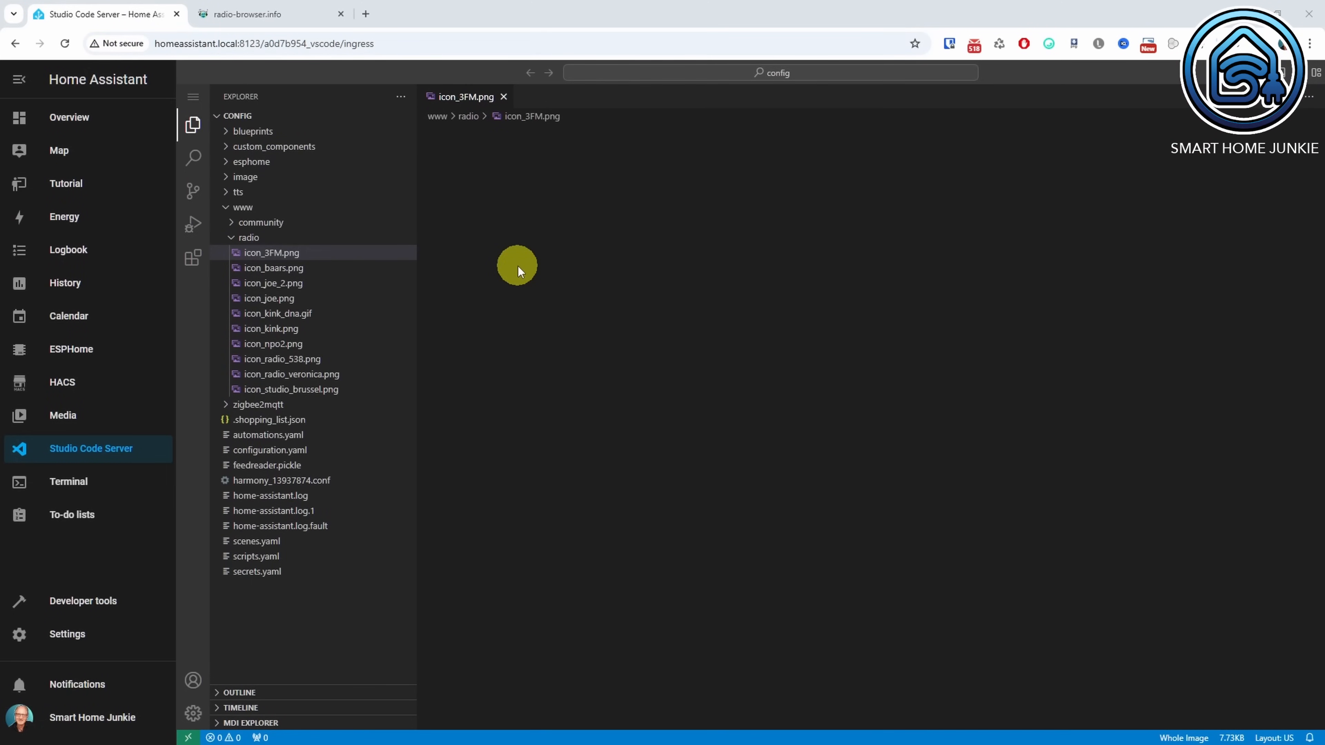
Open the Sonos view of the Tutorial dashboard for editing and add a new section beside the player card
left_click(65, 183)
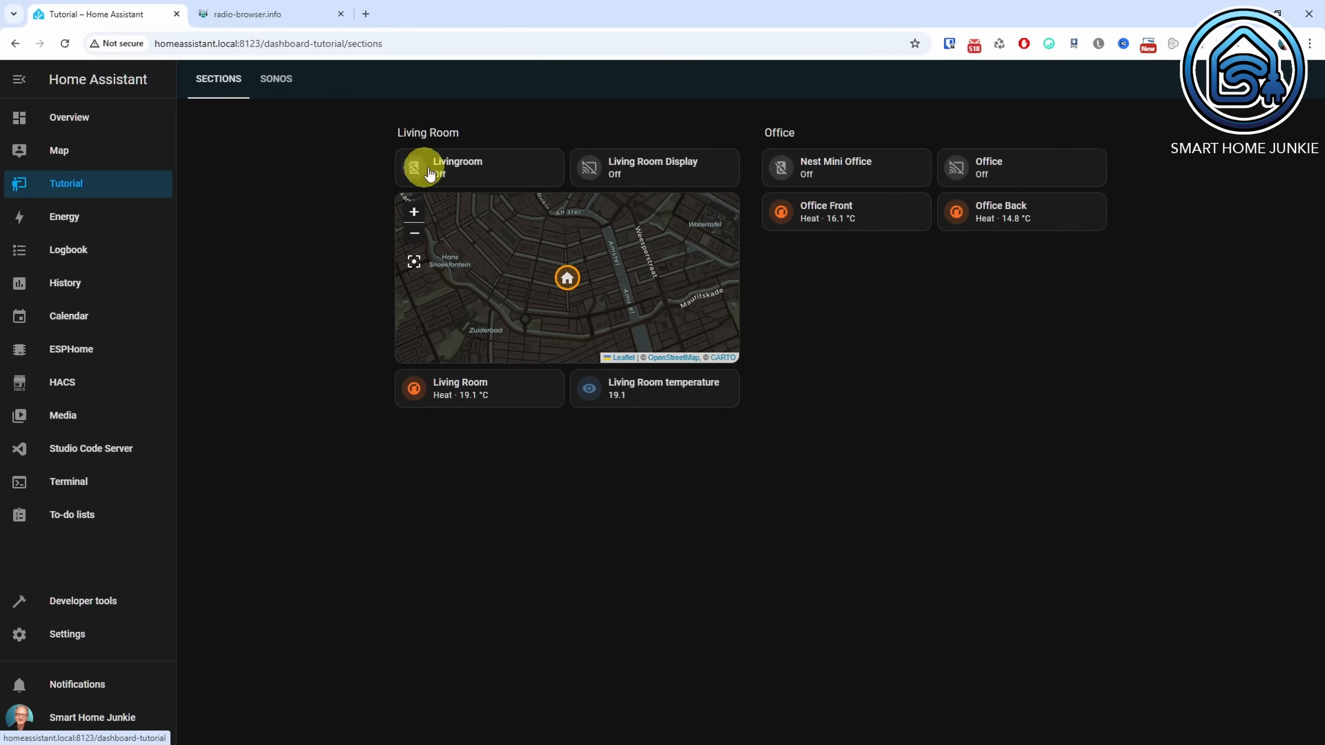
left_click(268, 92)
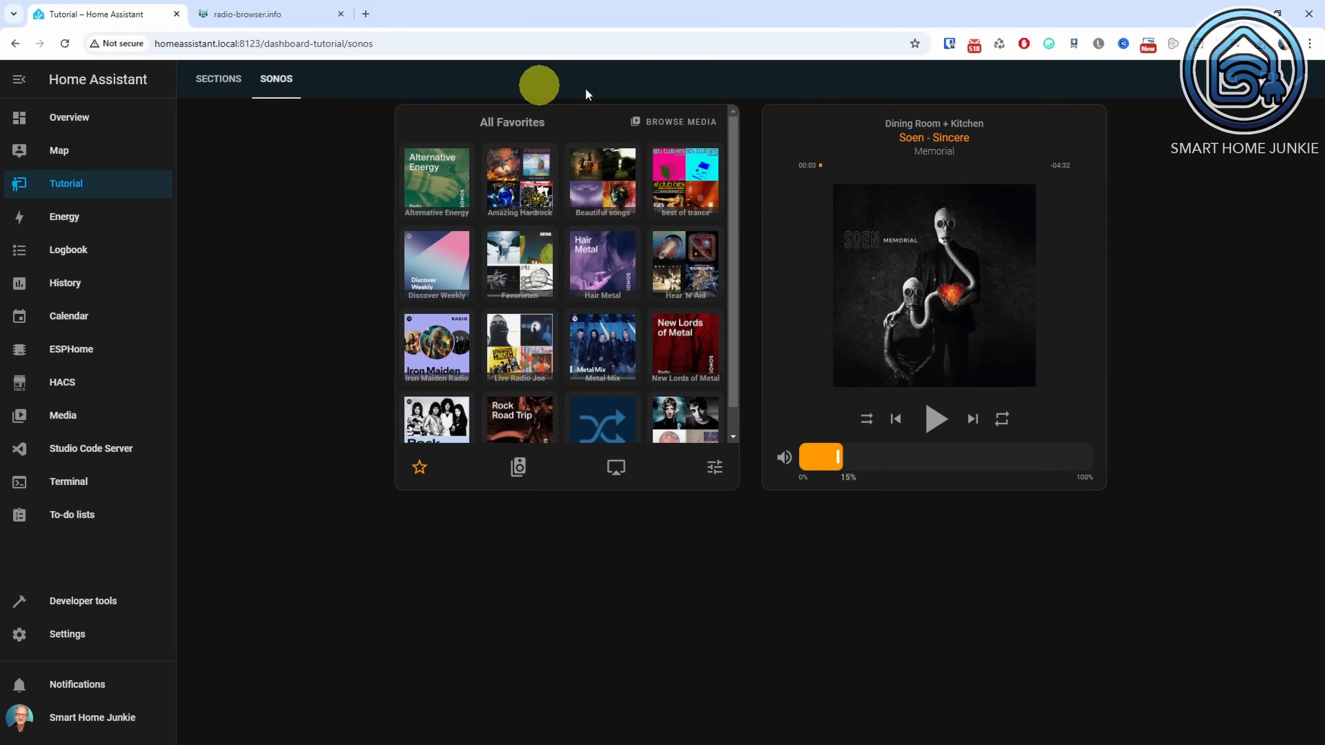
left_click(1298, 88)
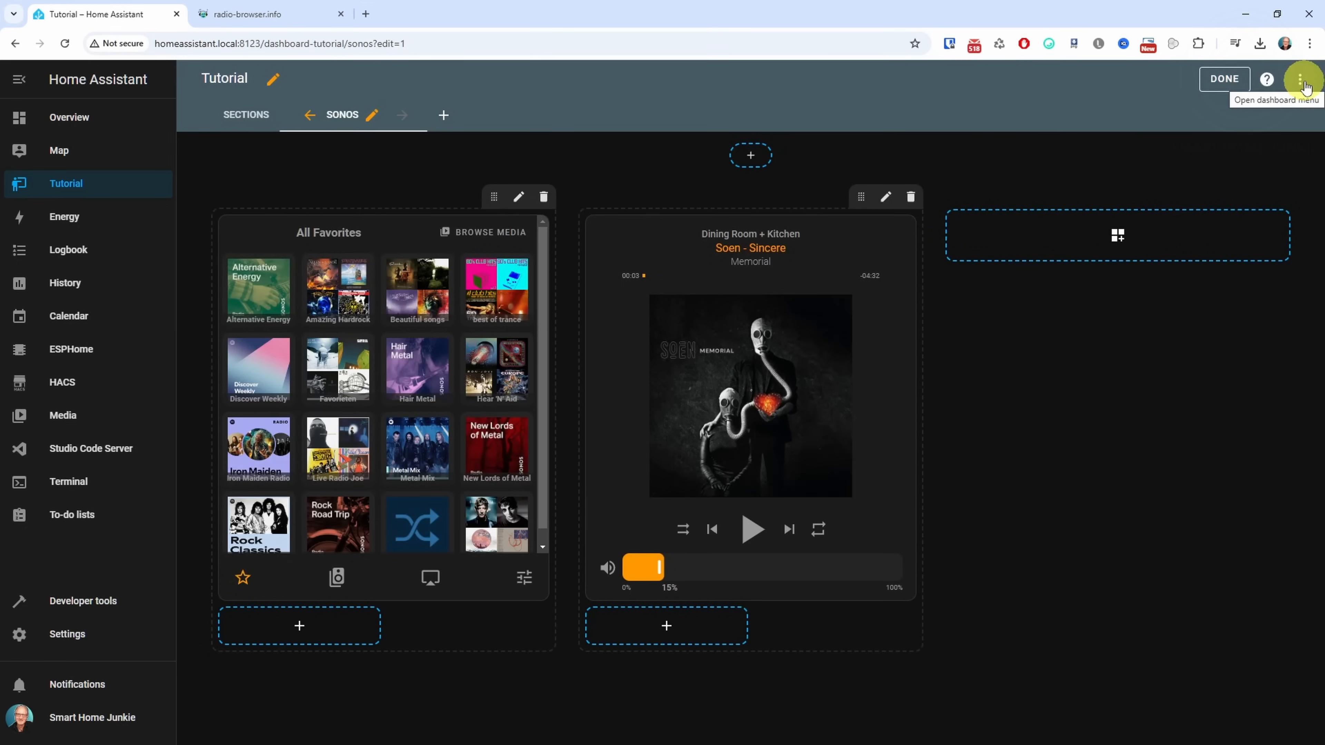
left_click(1118, 236)
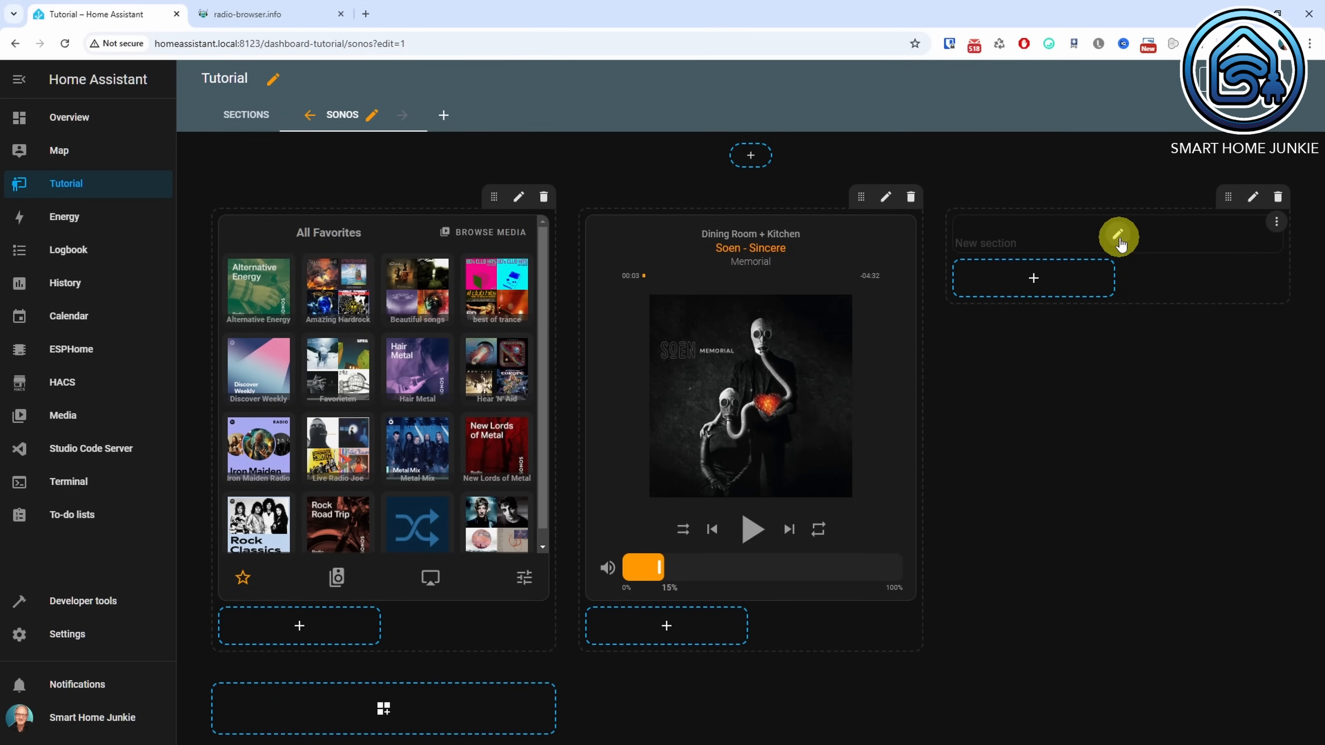
Find the Grid card by searching for "grid" and add it to the new section
left_click(1031, 282)
left_click(1030, 282)
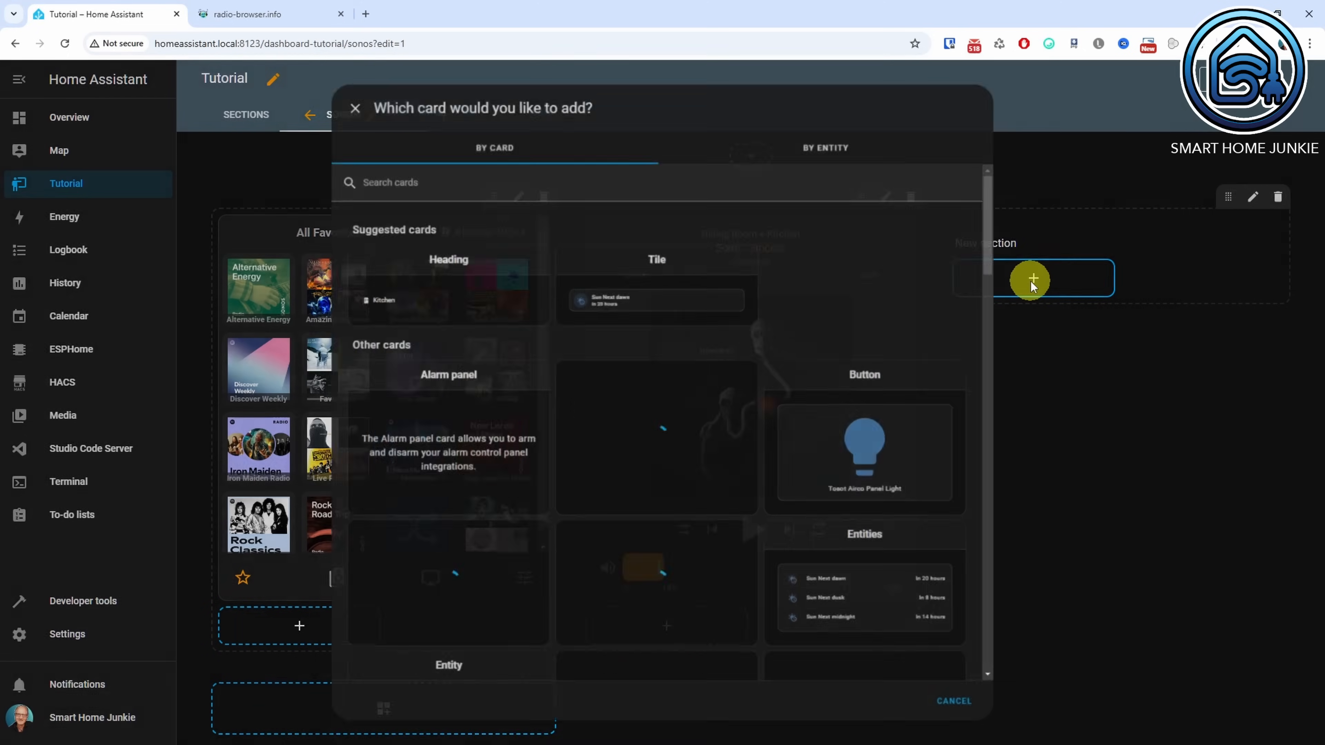
left_click(610, 183)
type("grid")
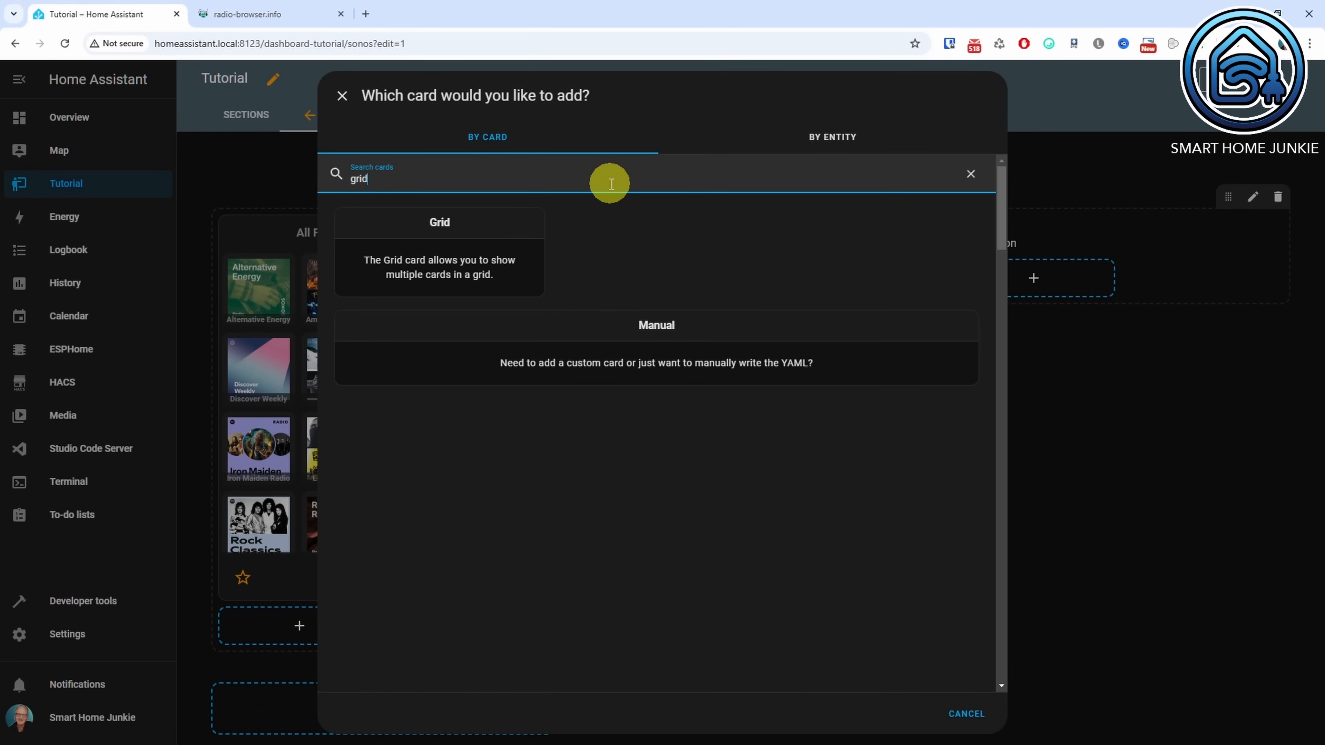
left_click(437, 264)
Set the grid card to 2 columns and turn off Render cards as squares
left_click(556, 222)
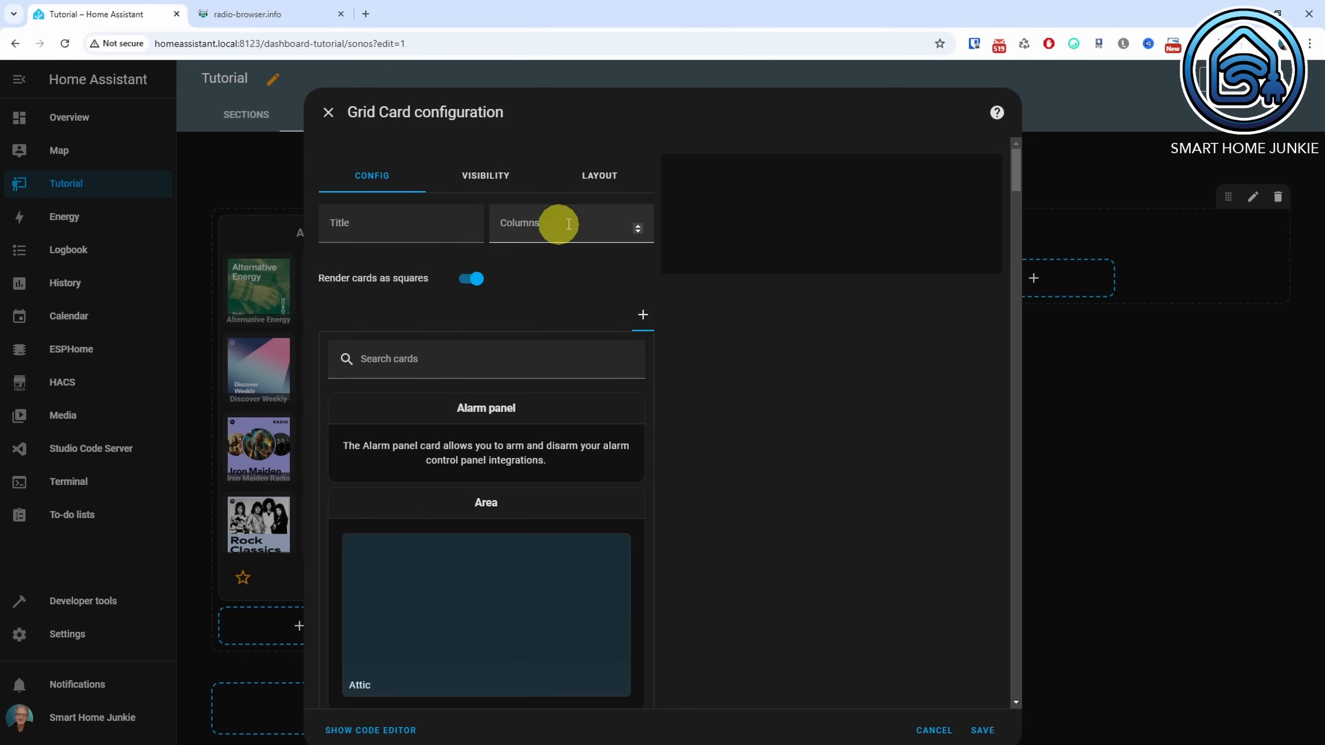
key("BackSpace")
type("2")
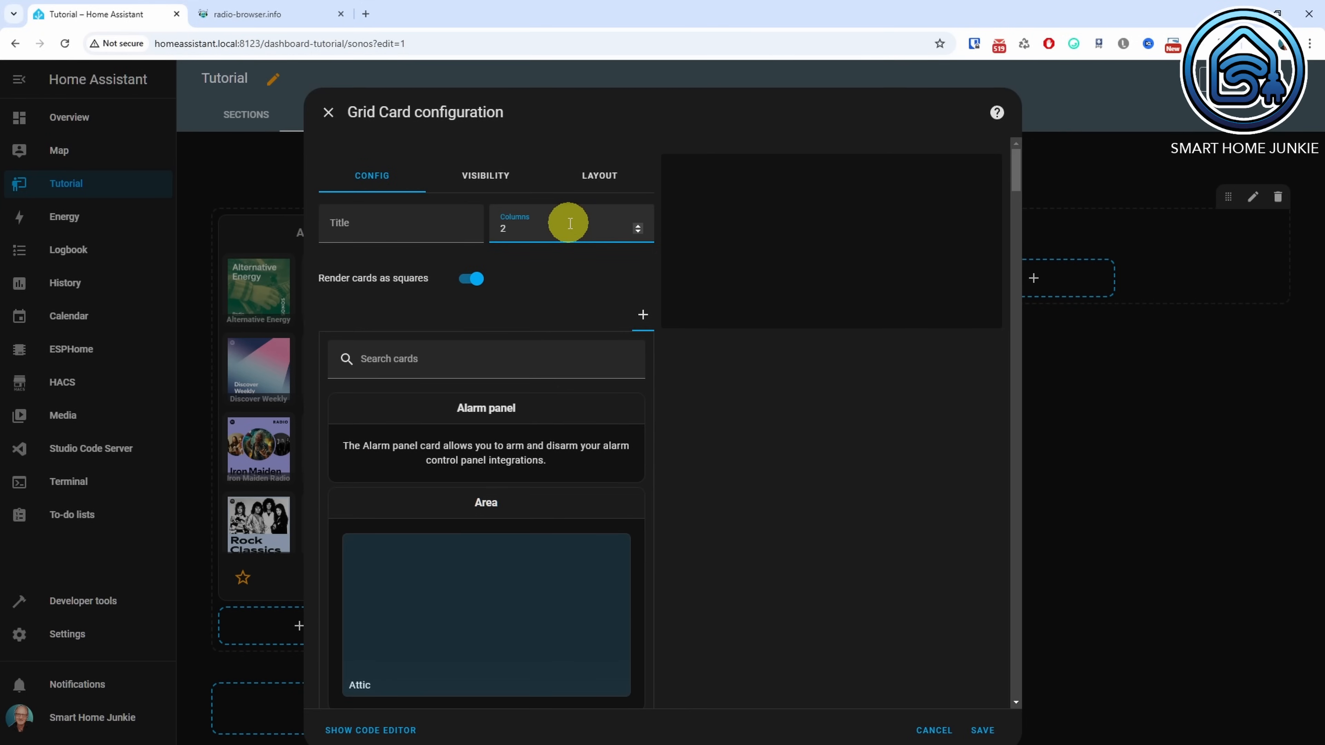
left_click(474, 278)
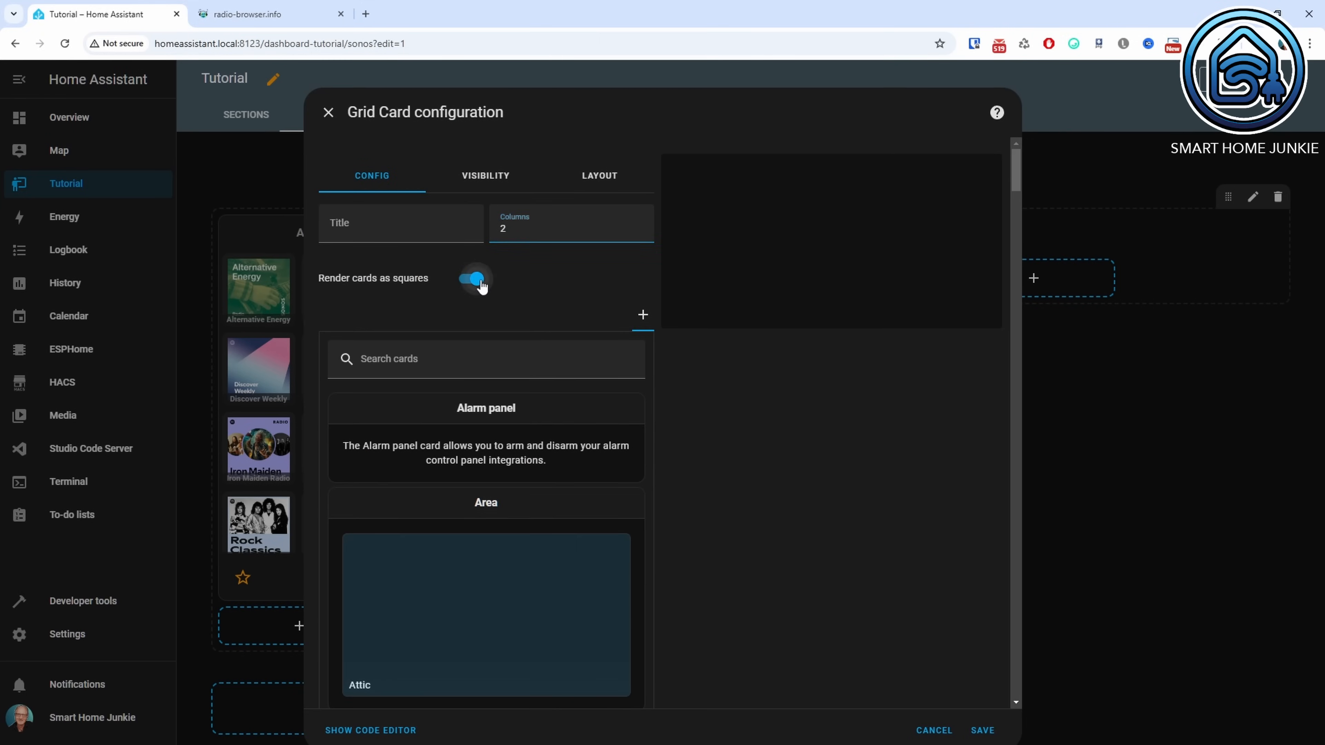
Add a Custom: Button-Card for Kink FM that plays radio_browser/c19d0f8c-24a5-11e9-a80b-52543be04c81 on media_player.kitchen, with /local/radio/icon_kink_dna.gif as its picture
left_click(468, 361)
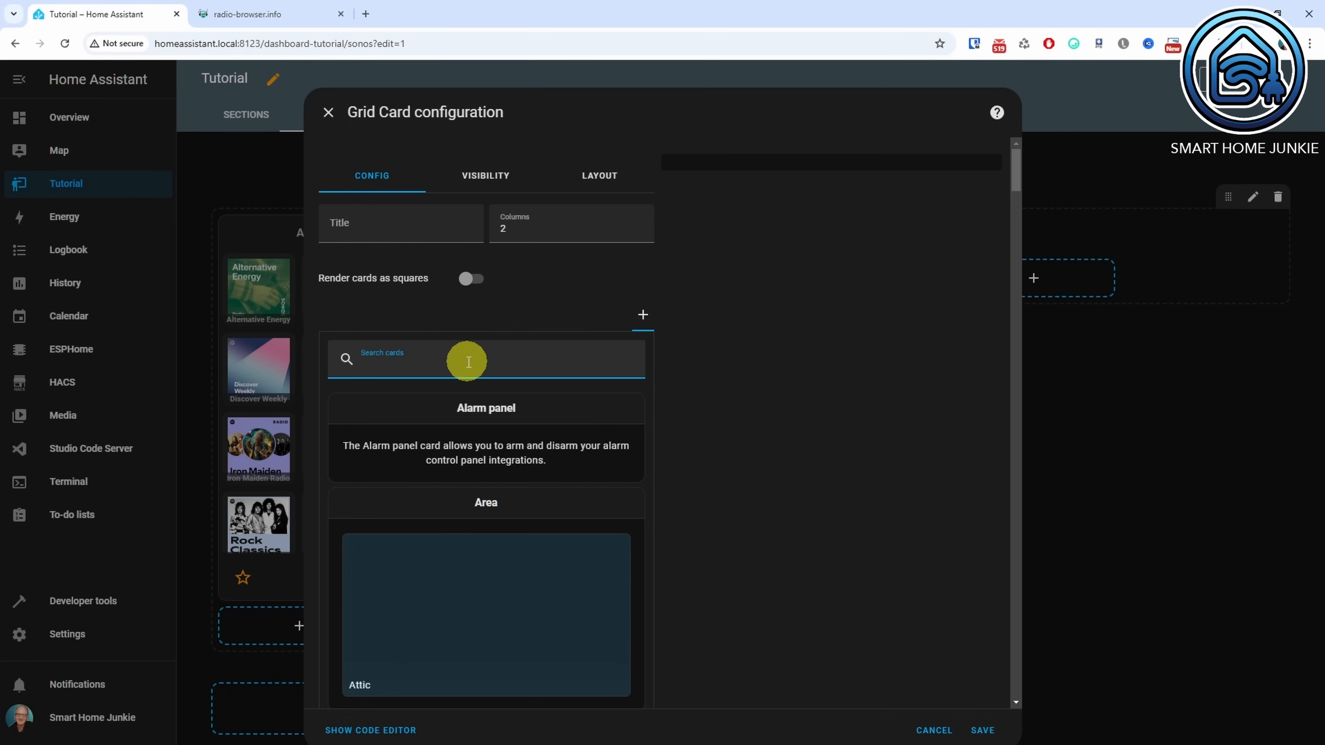
type("button")
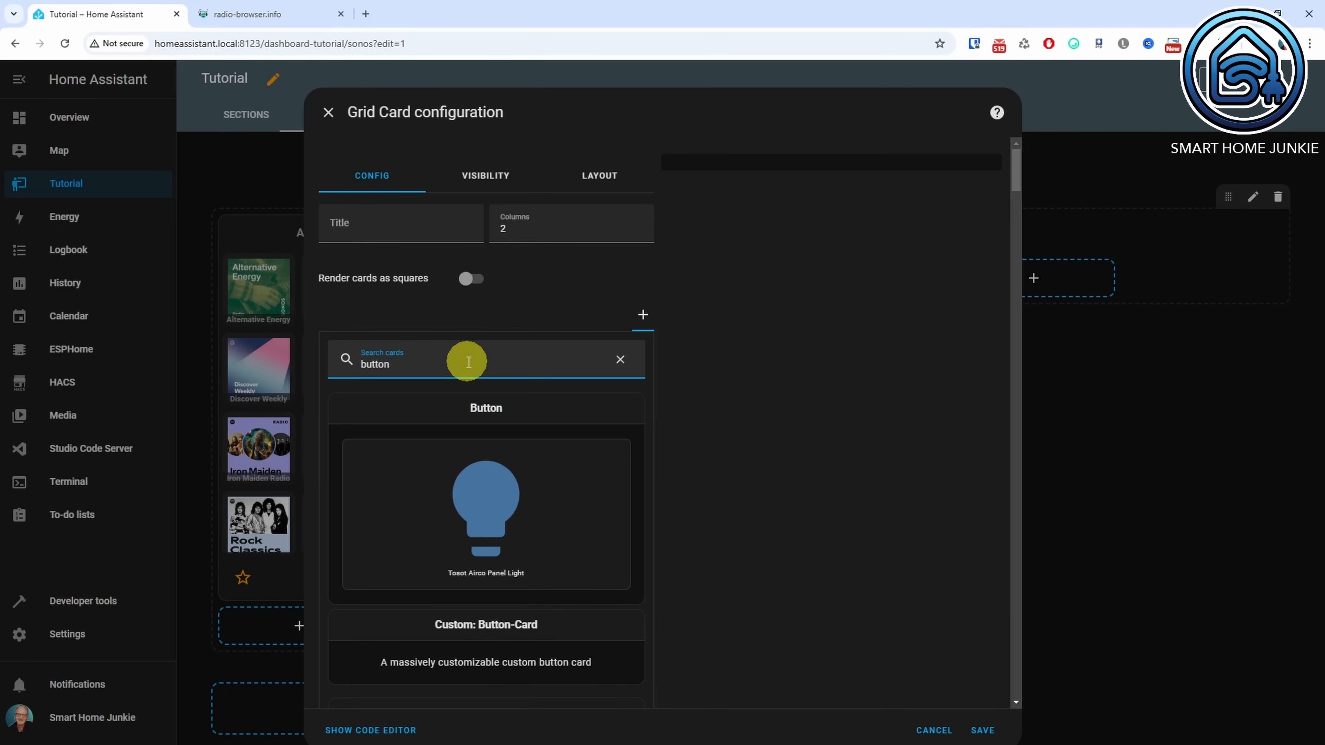
left_click(487, 659)
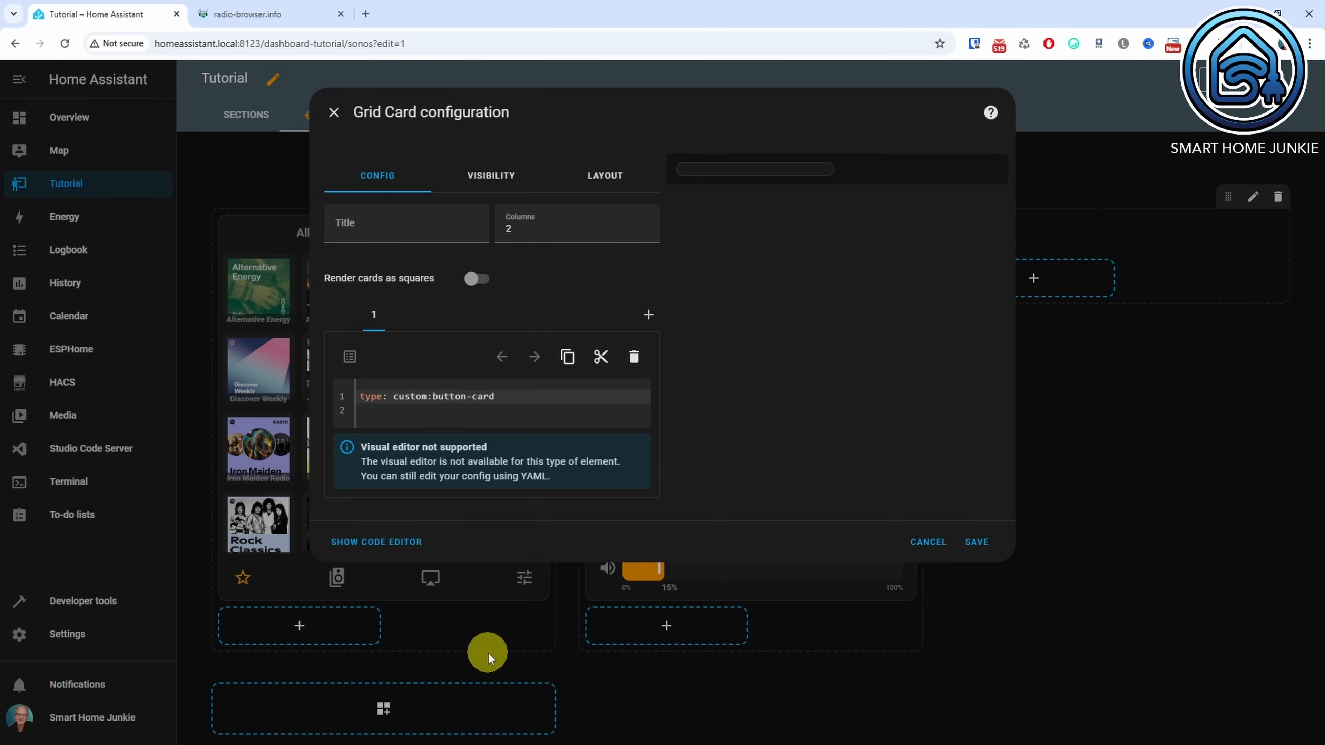
left_click_drag(515, 396, 323, 401)
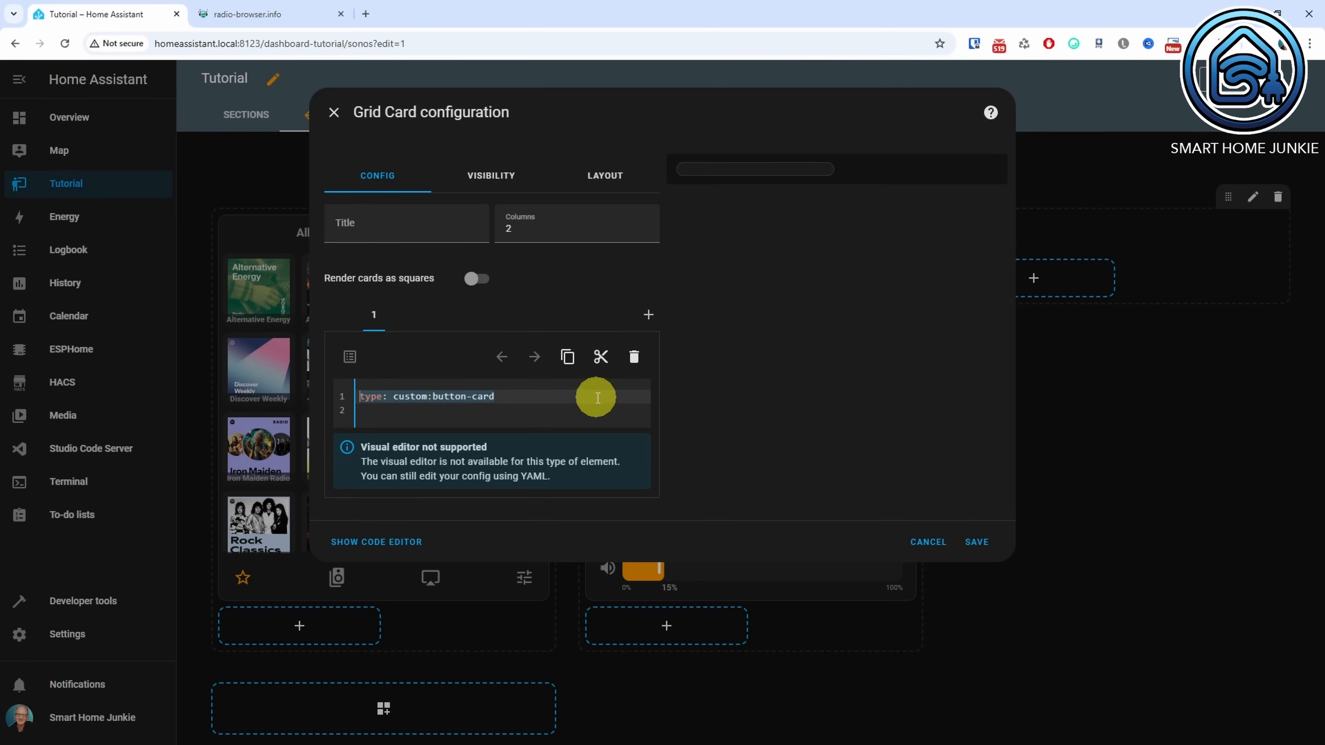
key("ctrl+v")
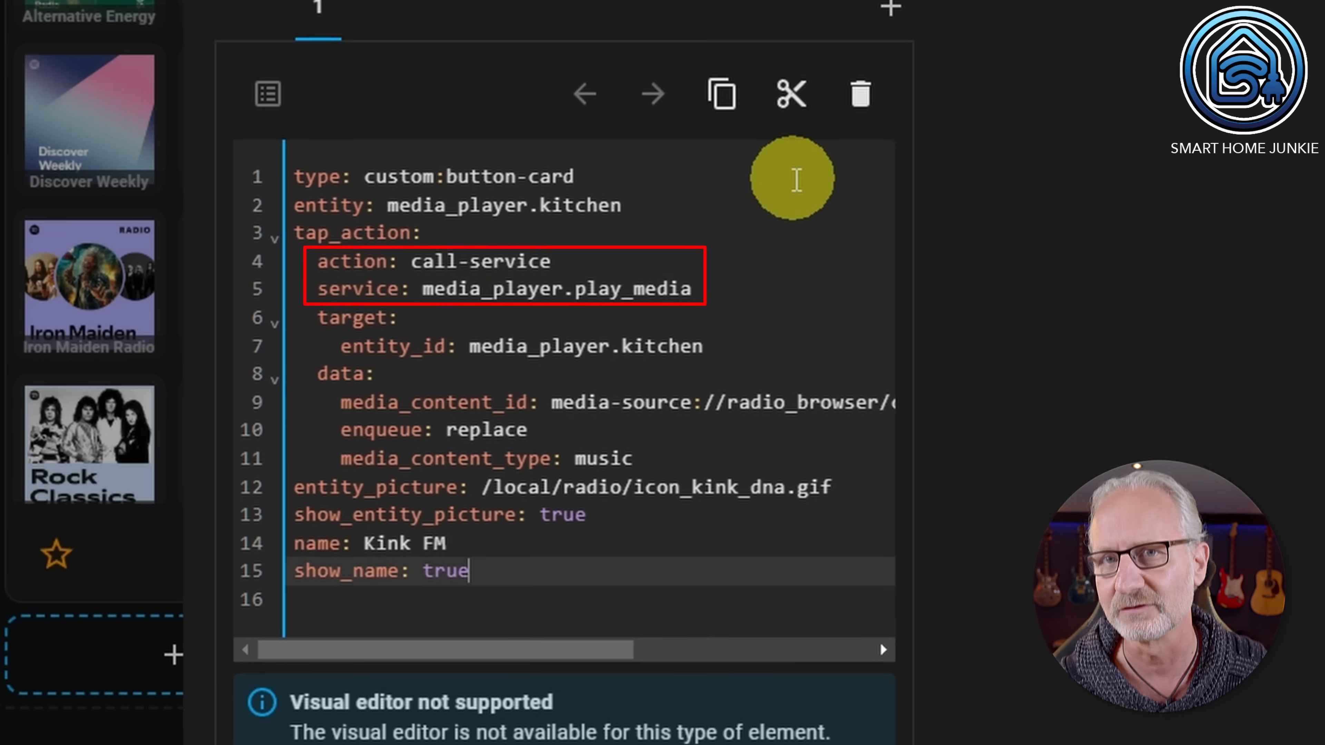
left_click_drag(624, 655, 940, 658)
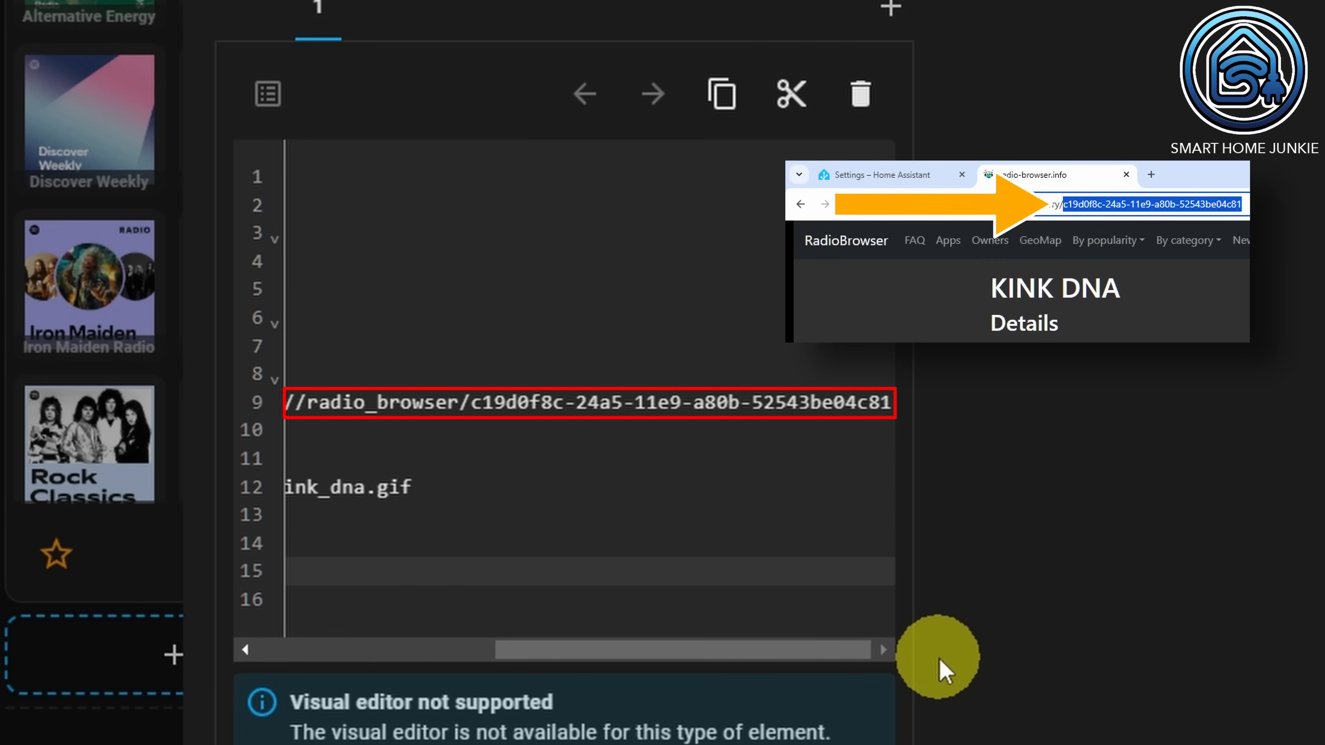
left_click_drag(840, 656, 488, 660)
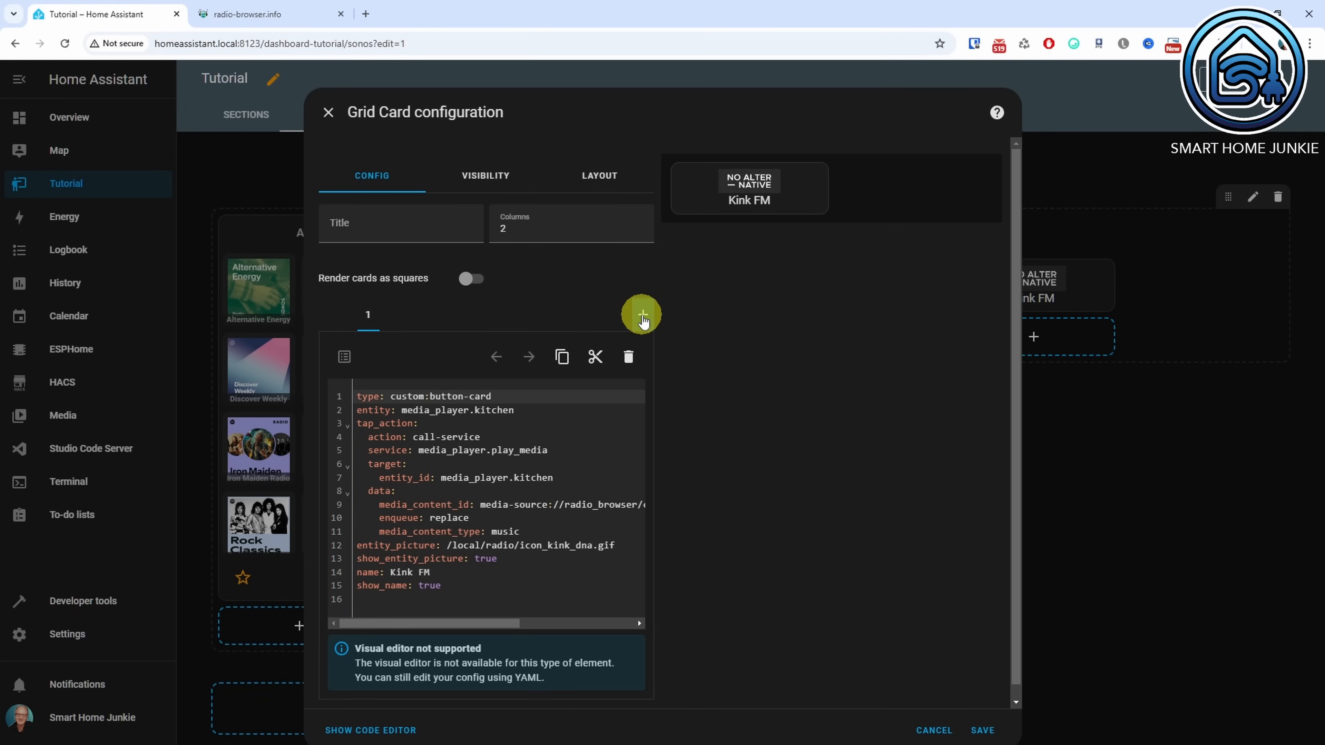
Add a second Custom: Button-Card named Studio Brussel for media_player.kitchen with picture /local/radio/icon_studio_brussel.png, and save the grid card
left_click(642, 314)
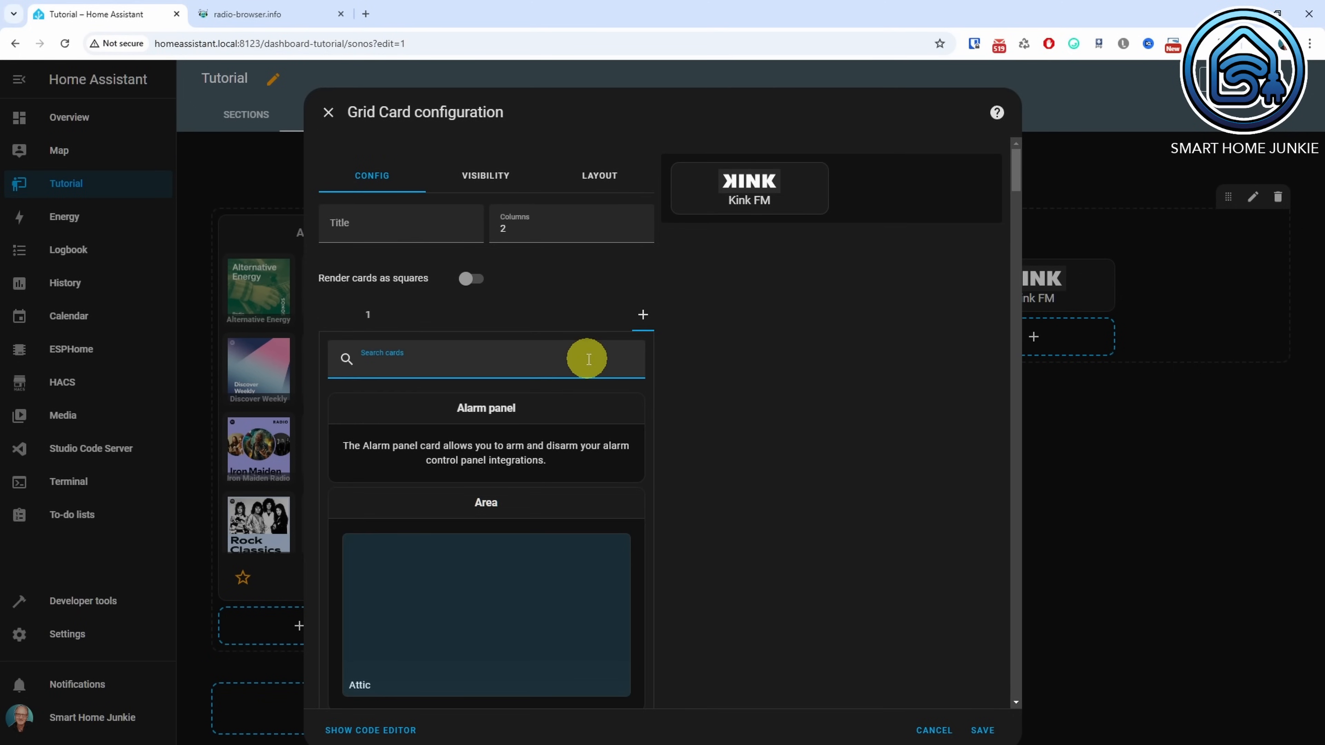
type("button")
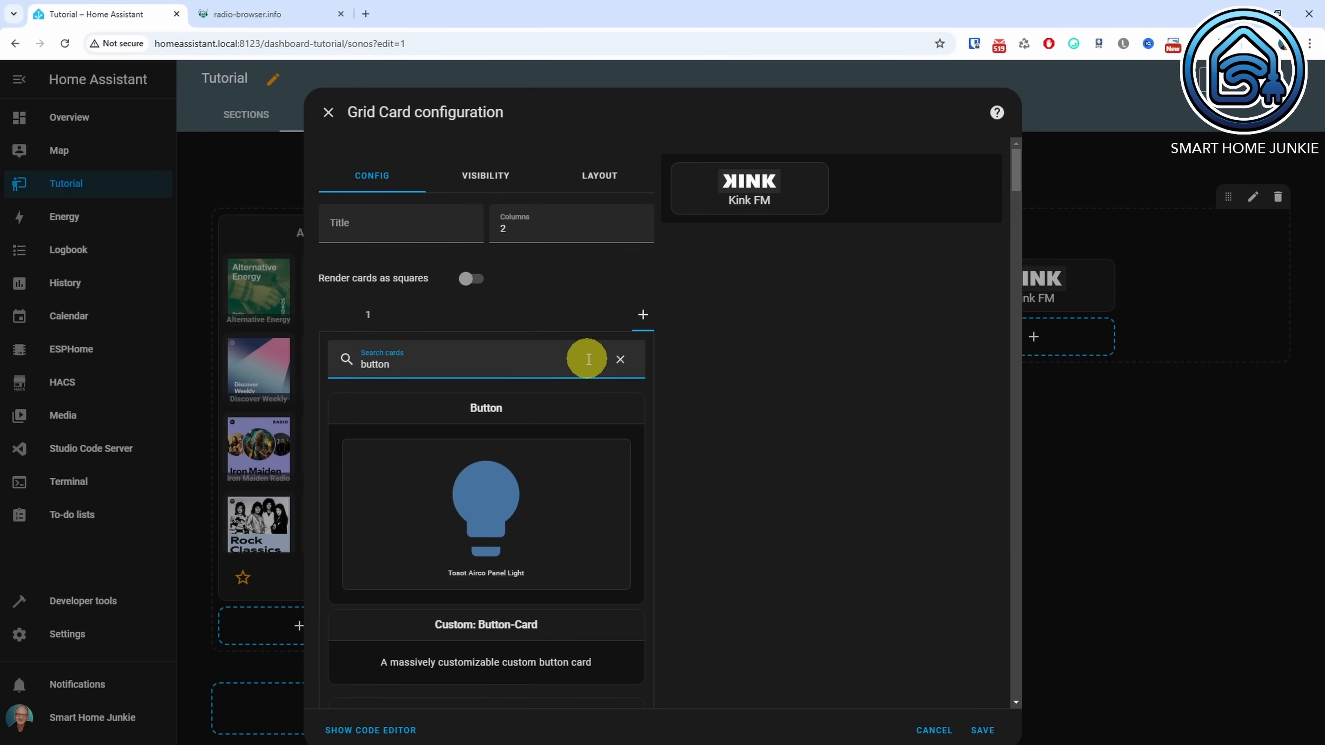
left_click(525, 655)
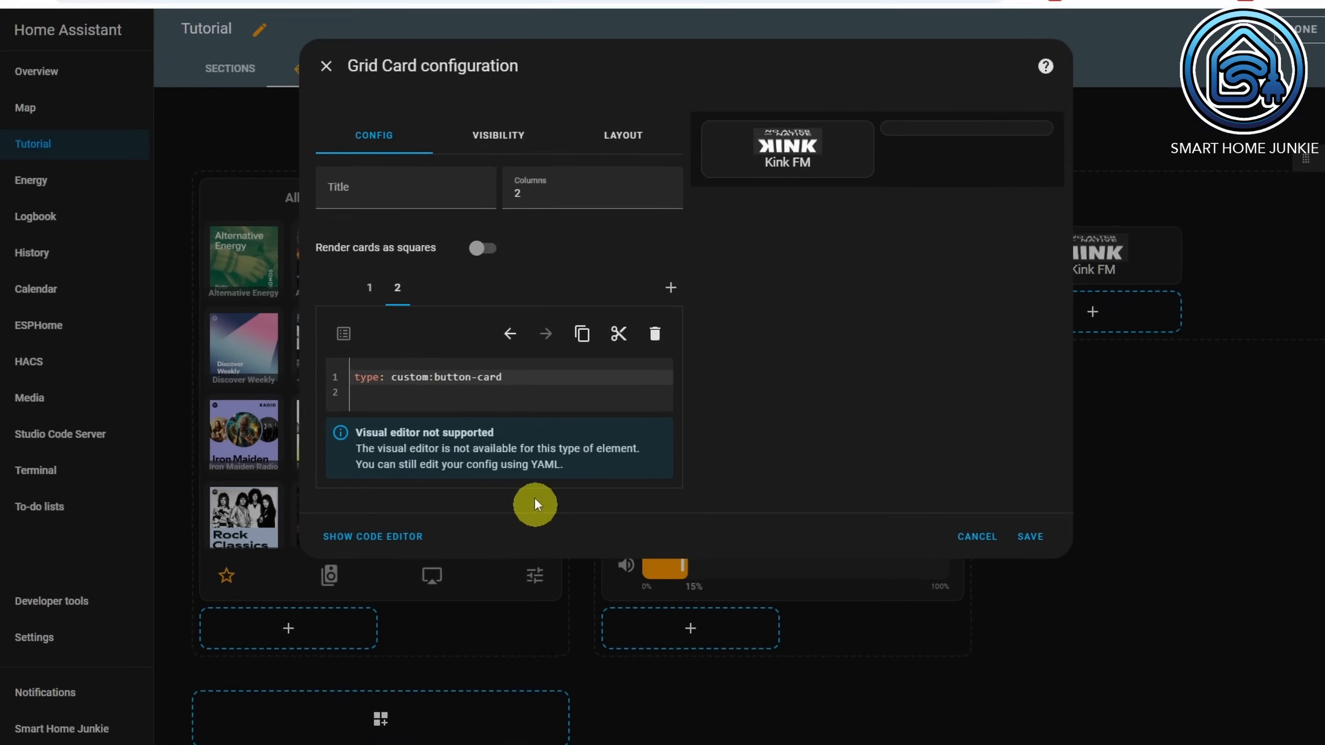
left_click_drag(502, 377, 334, 382)
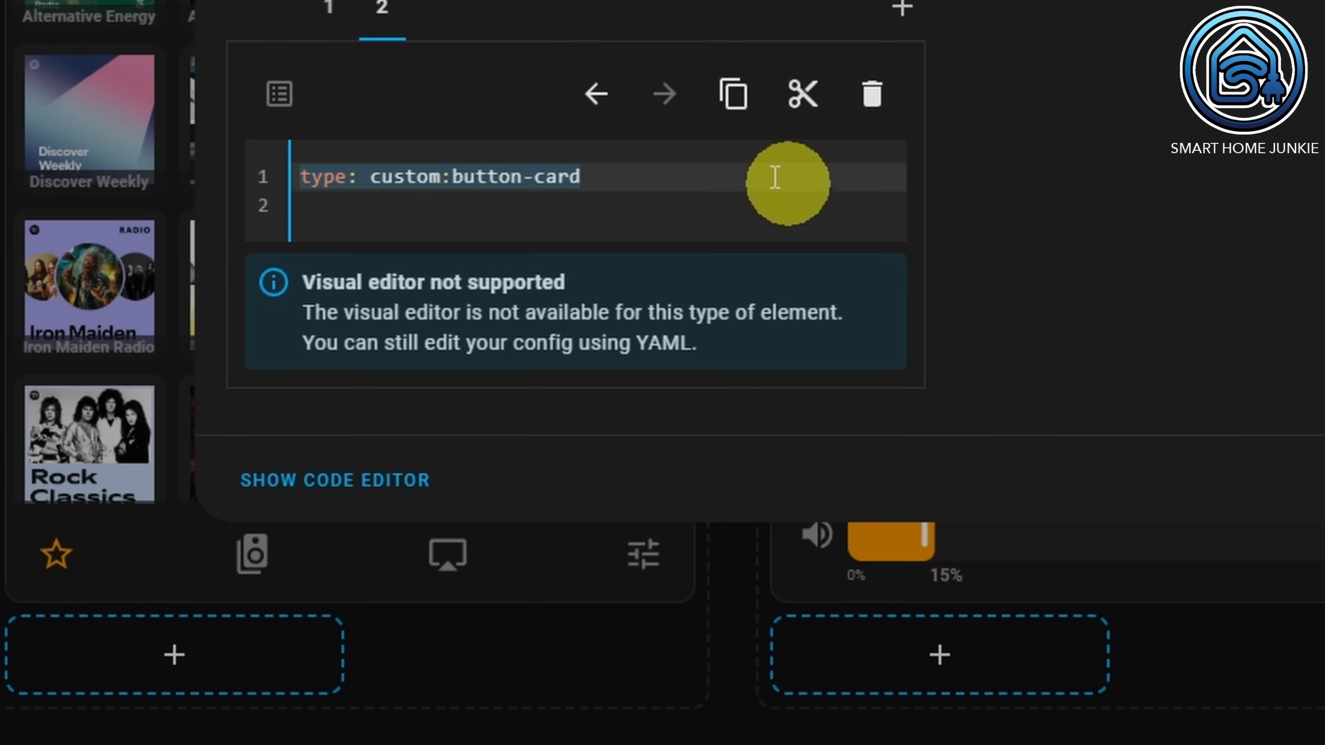
key("ctrl+v")
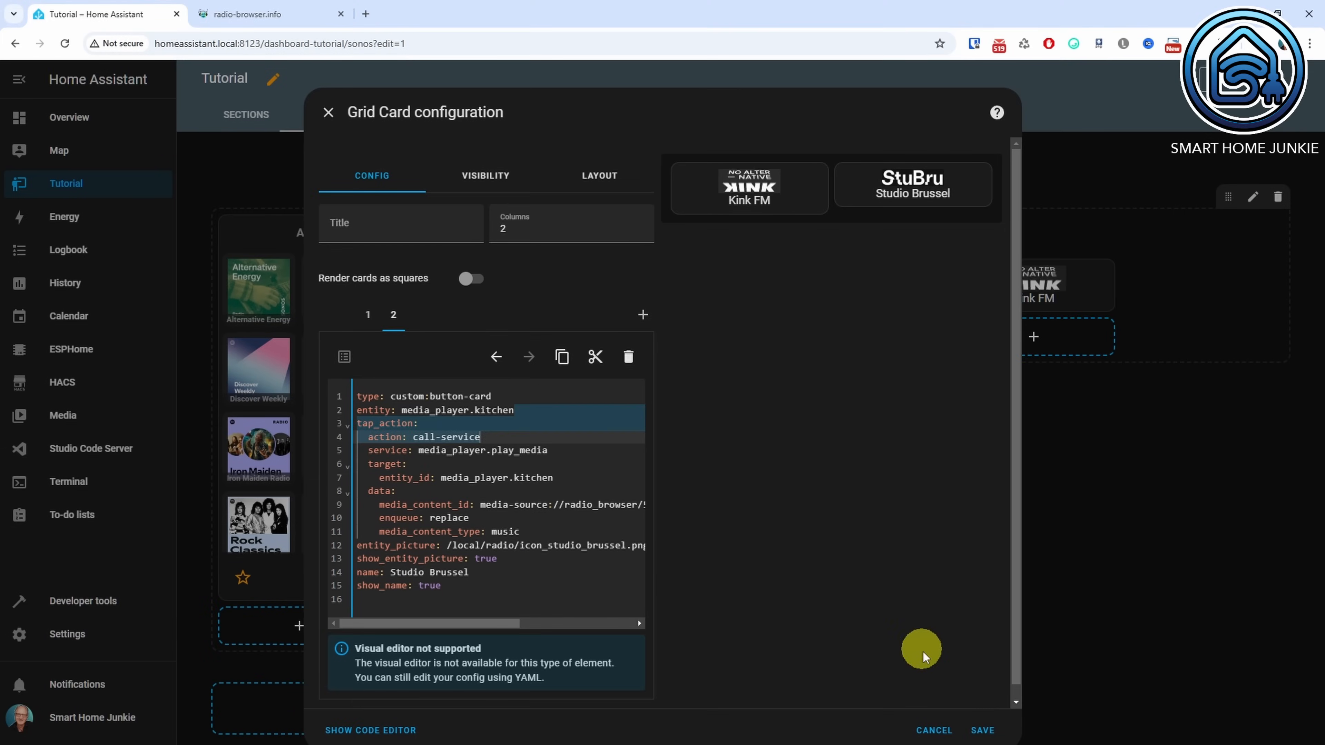
left_click(981, 729)
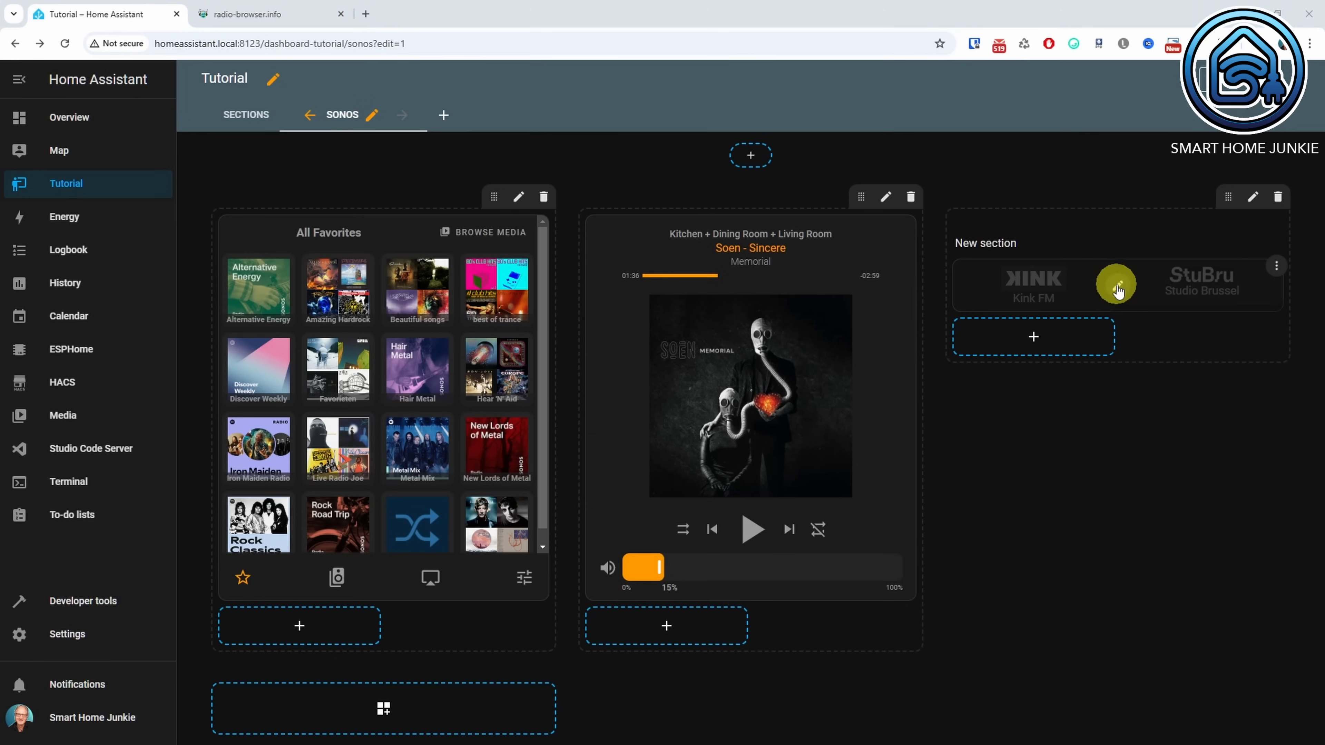
Reopen the grid card and add card styles to the Kink FM button with min-width 200px and height 100px
left_click(1117, 285)
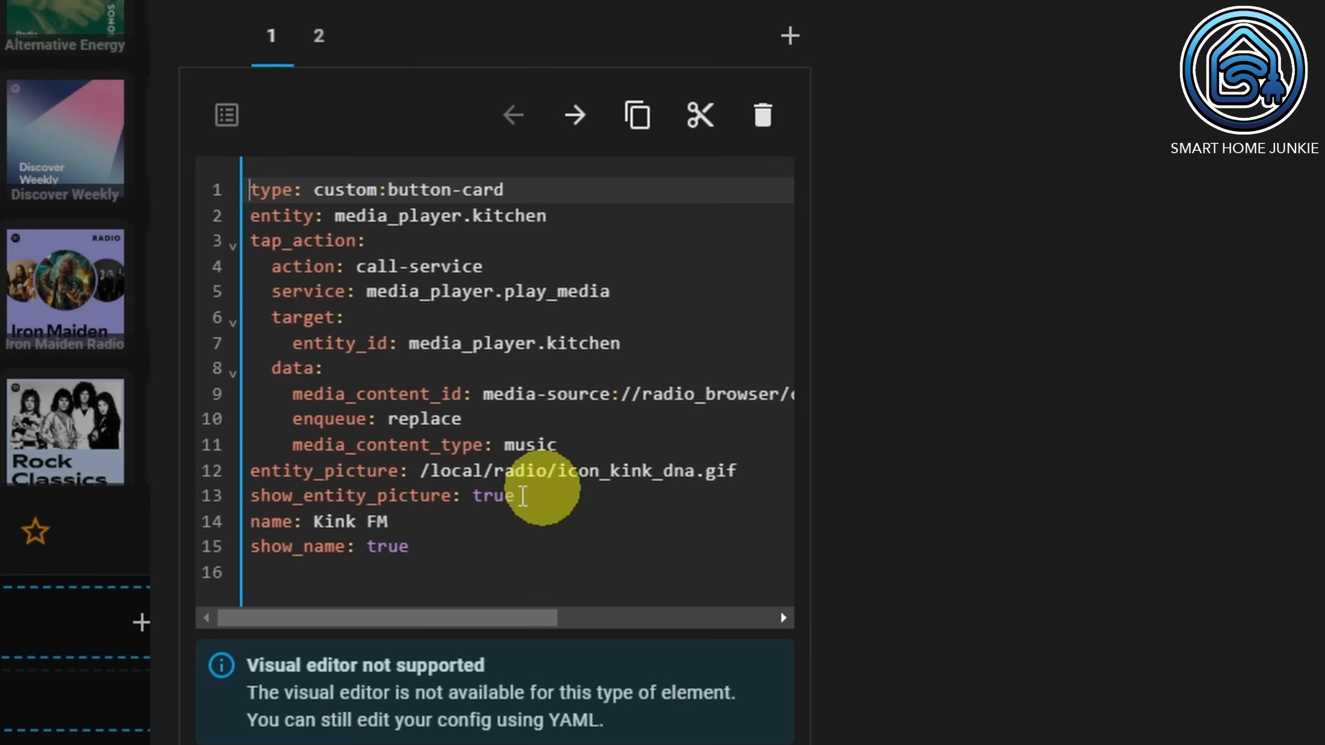
left_click(446, 584)
key("Return")
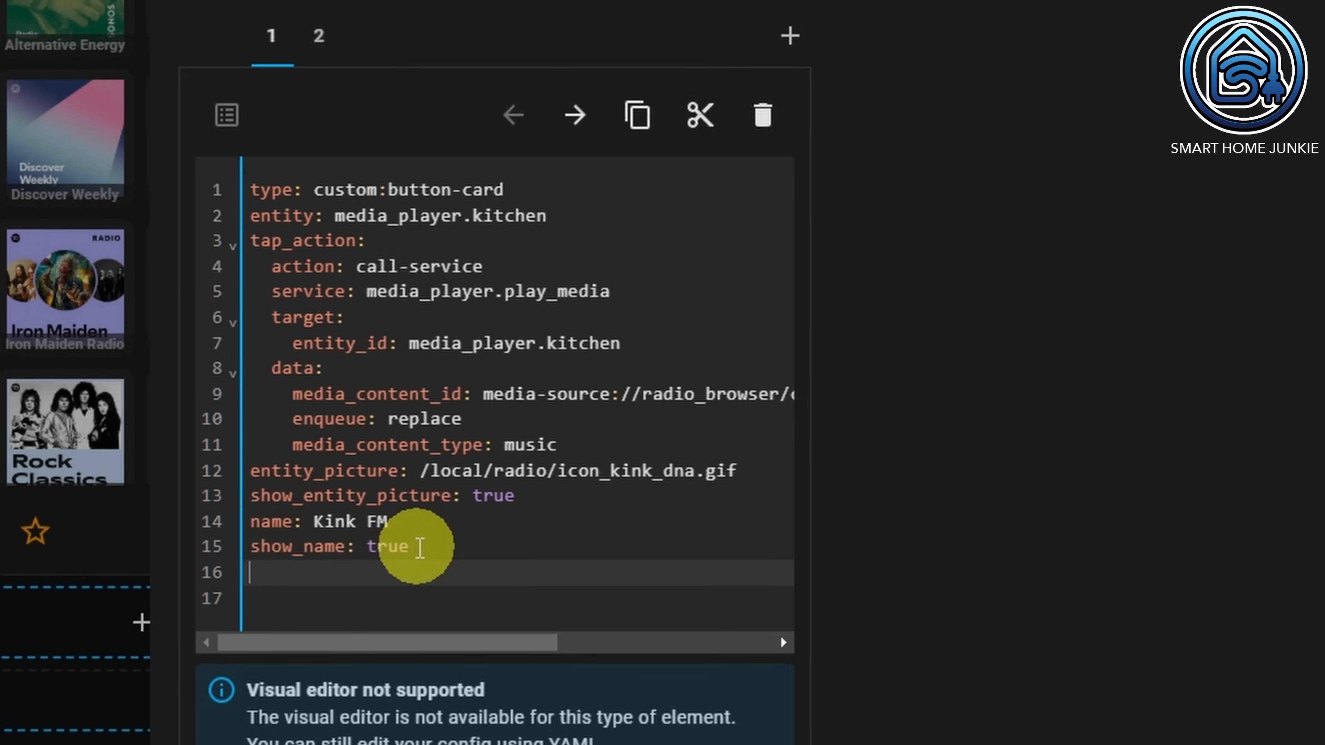
type("styles:   card:     - min-width: 200px     - height: 100px")
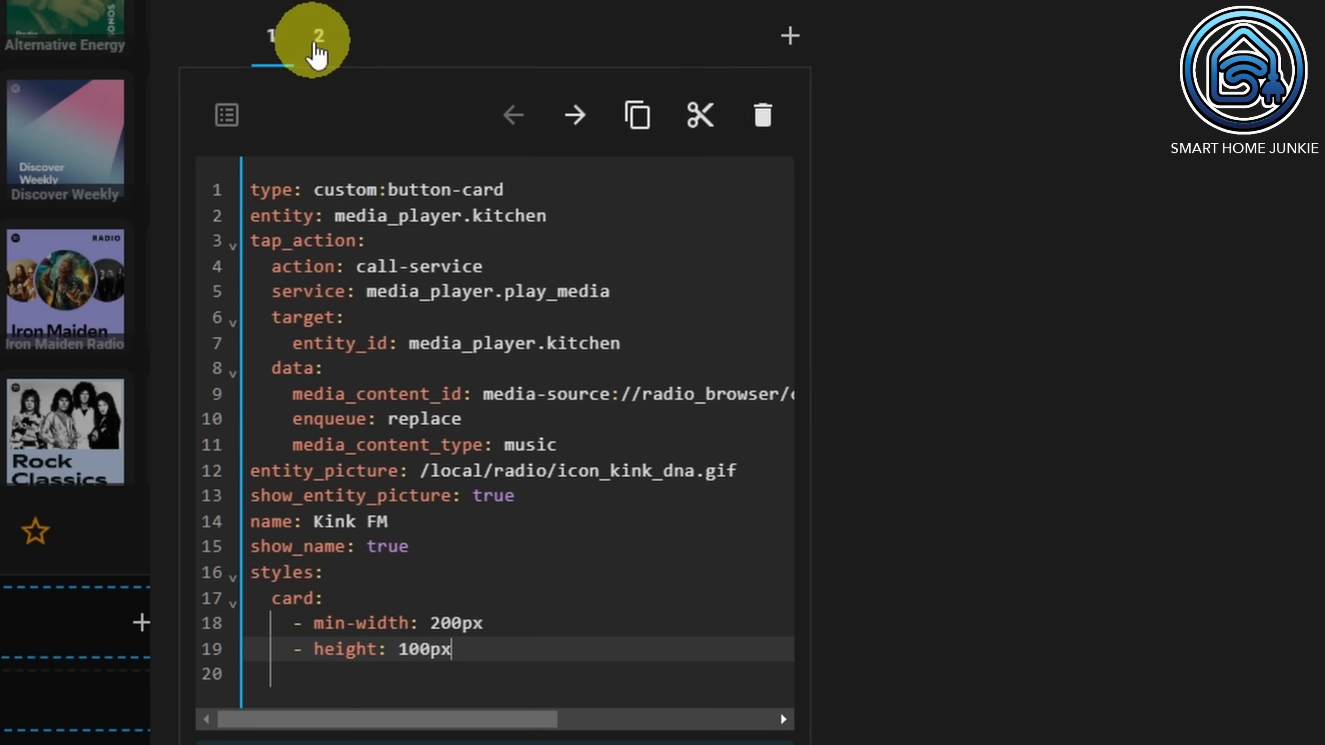
Add card styles with min-width 200px and height 100px to the Studio Brussel button and save the grid card
left_click(317, 51)
left_click(443, 544)
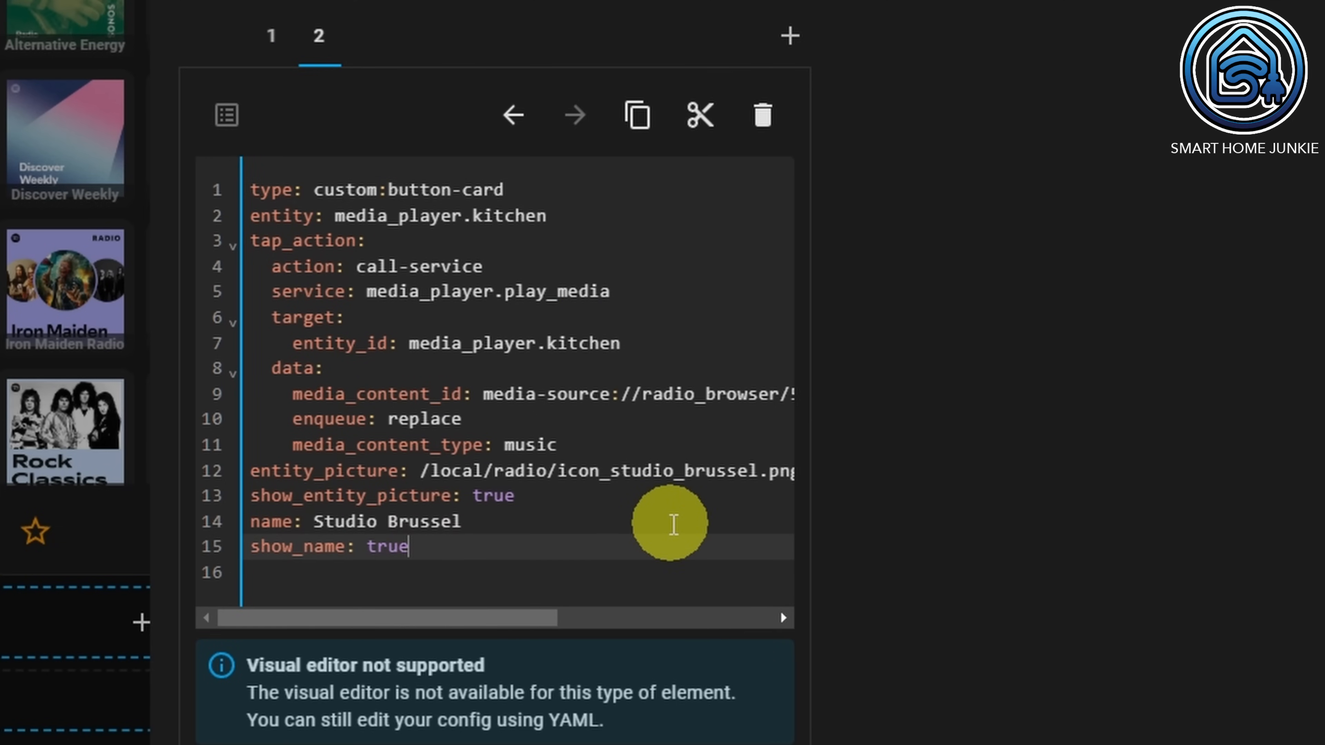
key("Return")
type("styles:   card:     - min-width: 200px     - height: 100px")
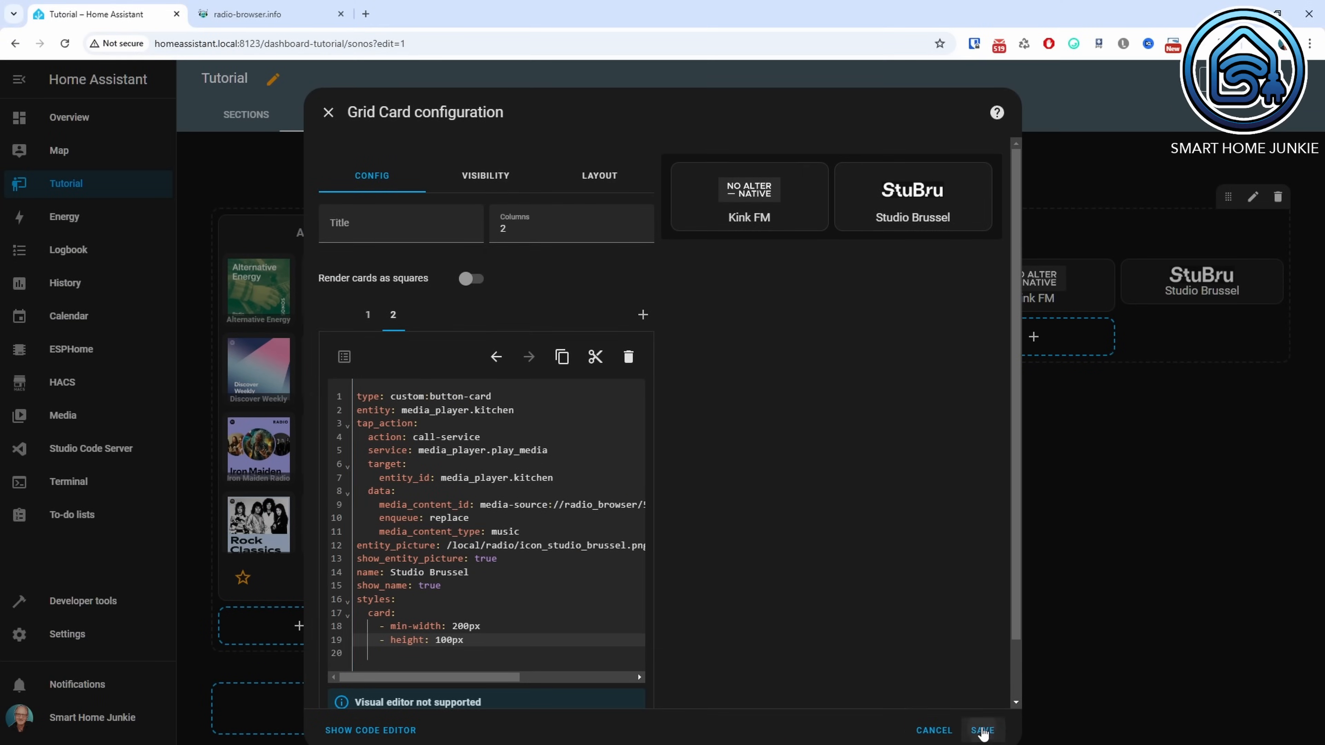
left_click(1021, 738)
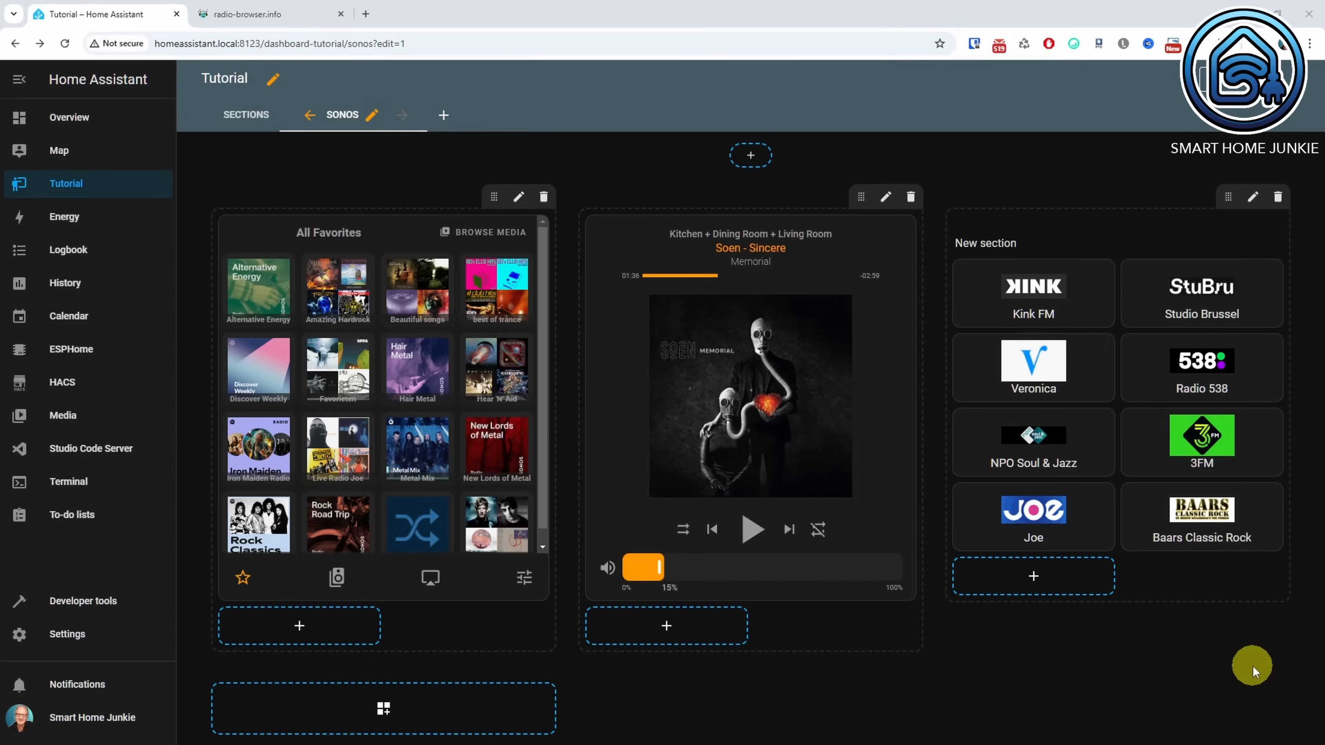
Delete the "New section" heading above the radio station buttons
mouse_move(1142, 236)
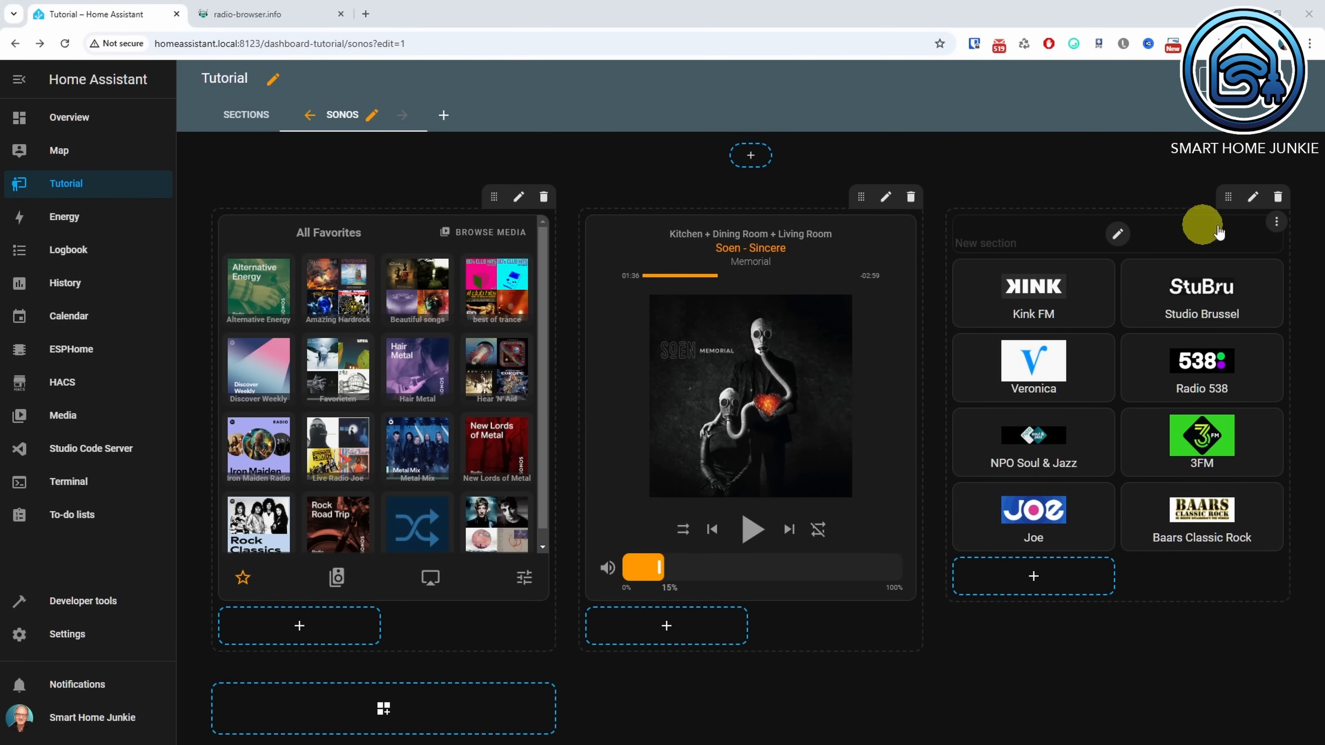
left_click(1277, 223)
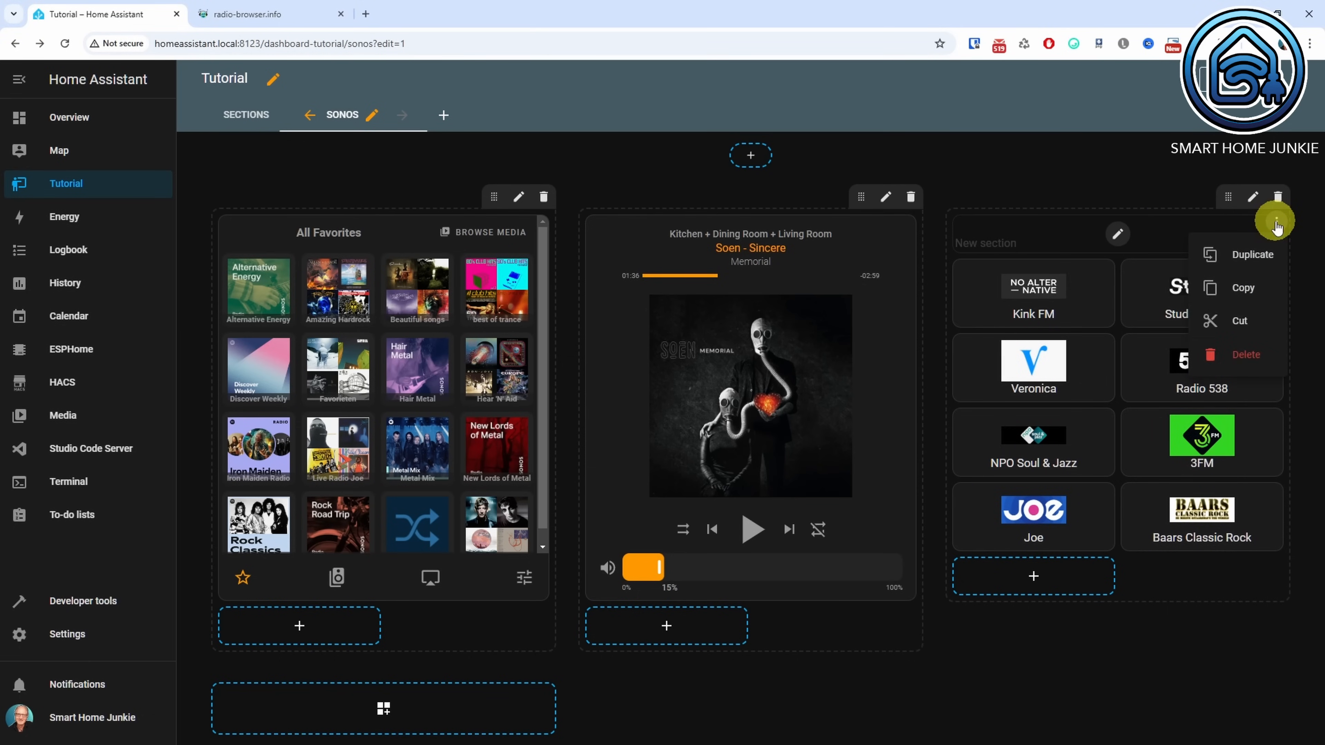
left_click(1255, 354)
left_click(789, 451)
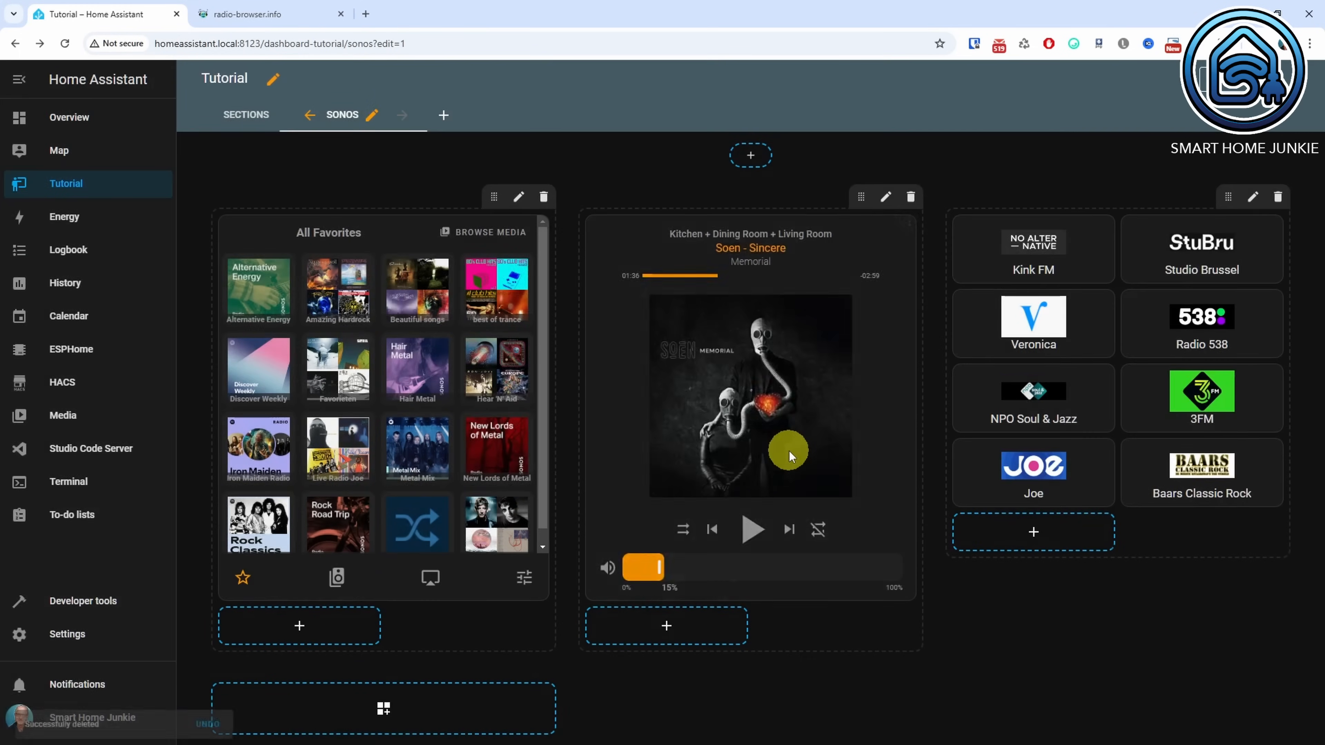
Finish editing the dashboard and play Kink FM with its station button
left_click(1222, 80)
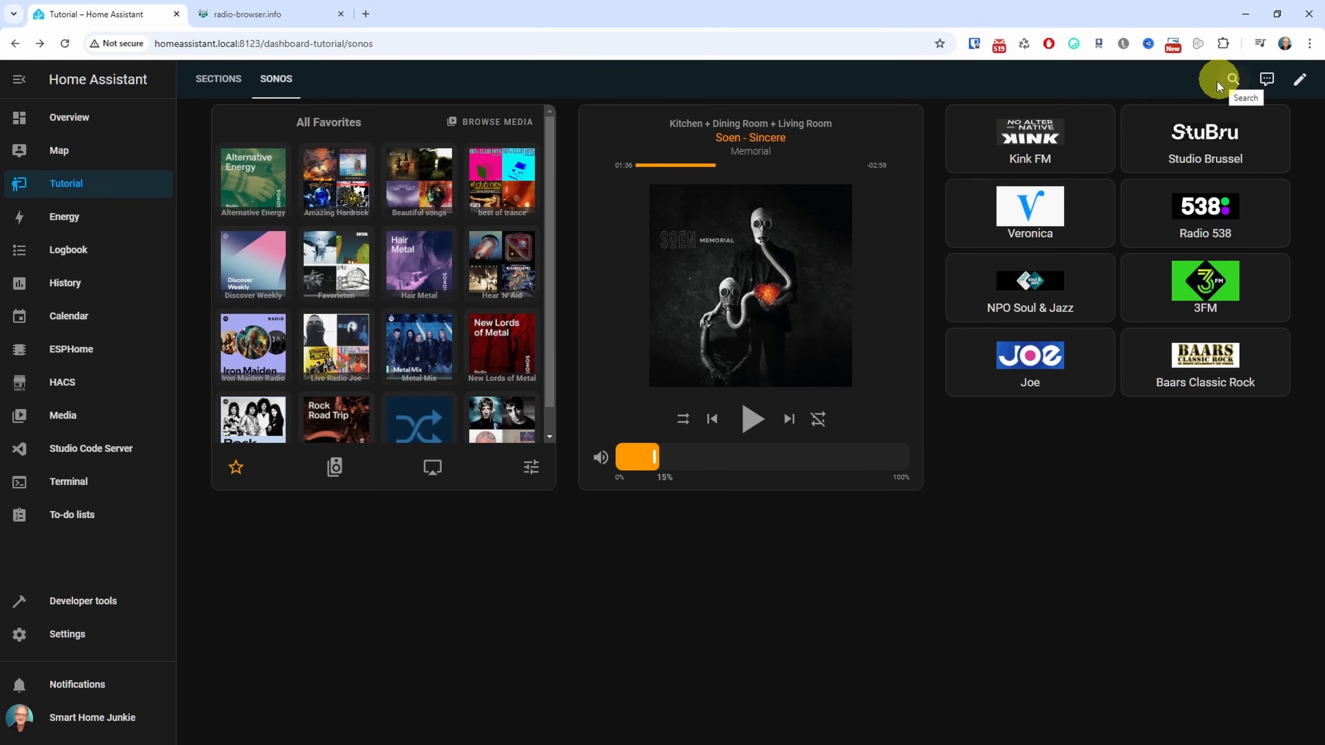
left_click(1033, 139)
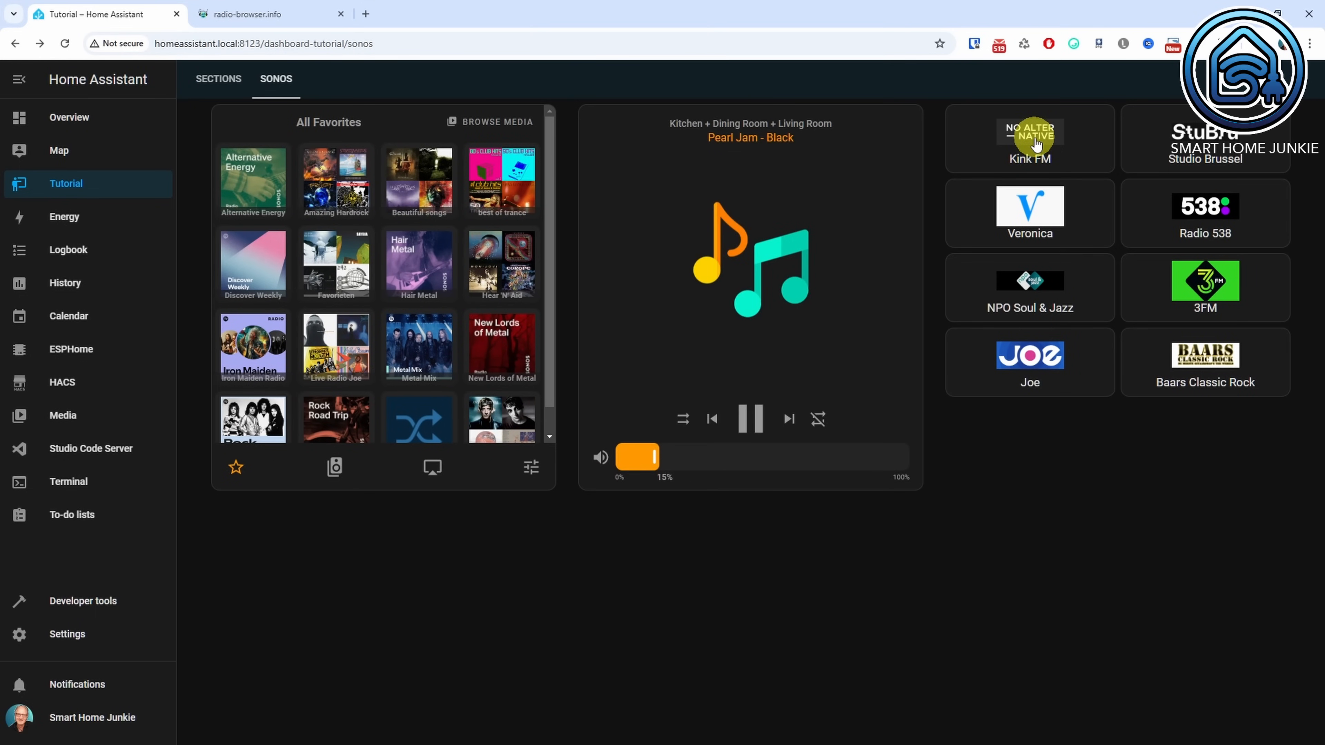